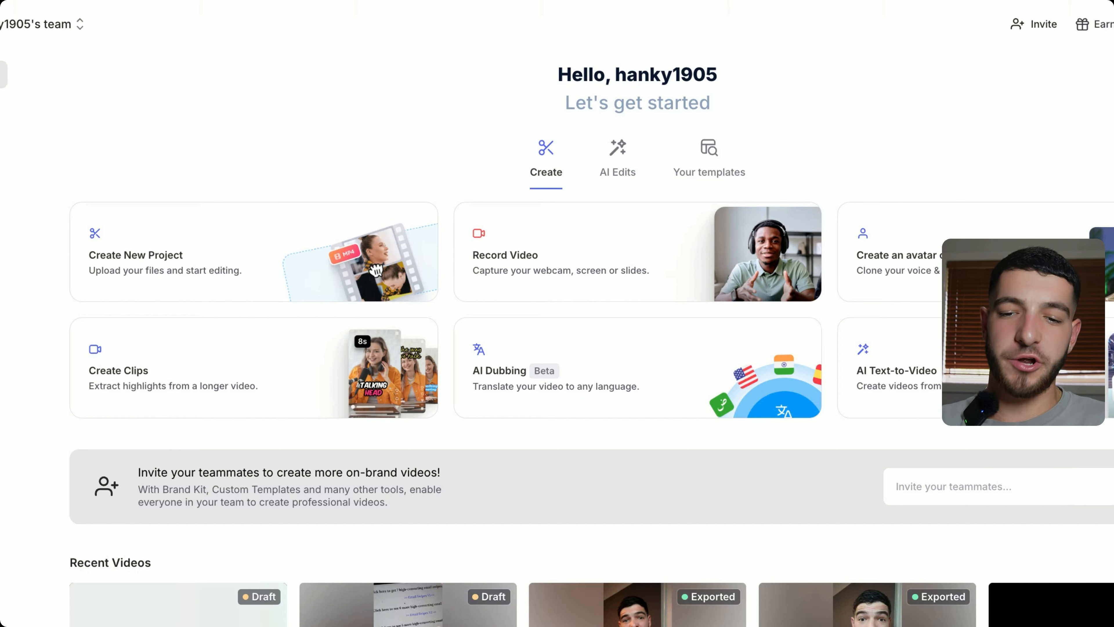
Step: Create a new video project and choose to start it by recording
click(167, 237)
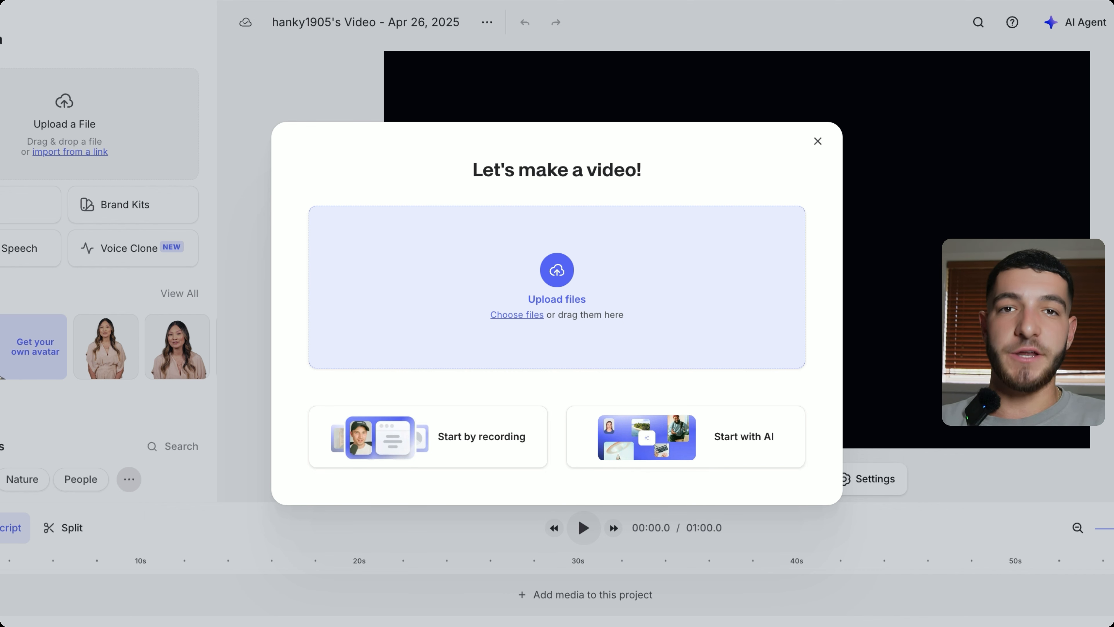
click(455, 460)
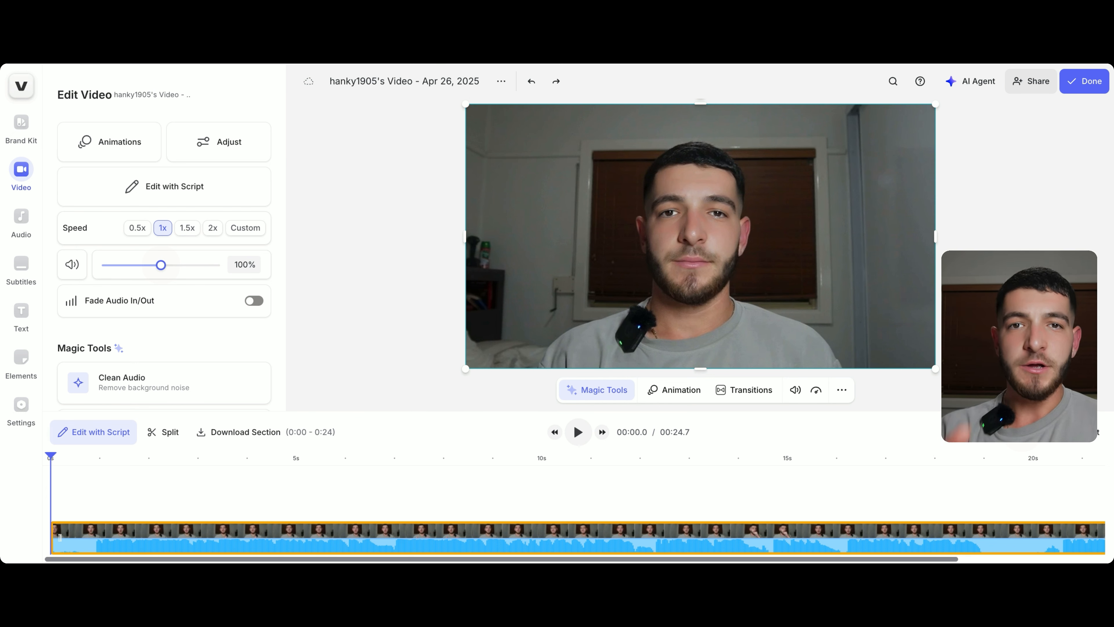
Step: Play the recording from about 12 s to find where the mistake begins, and split the clip at 14.1 s
click(643, 465)
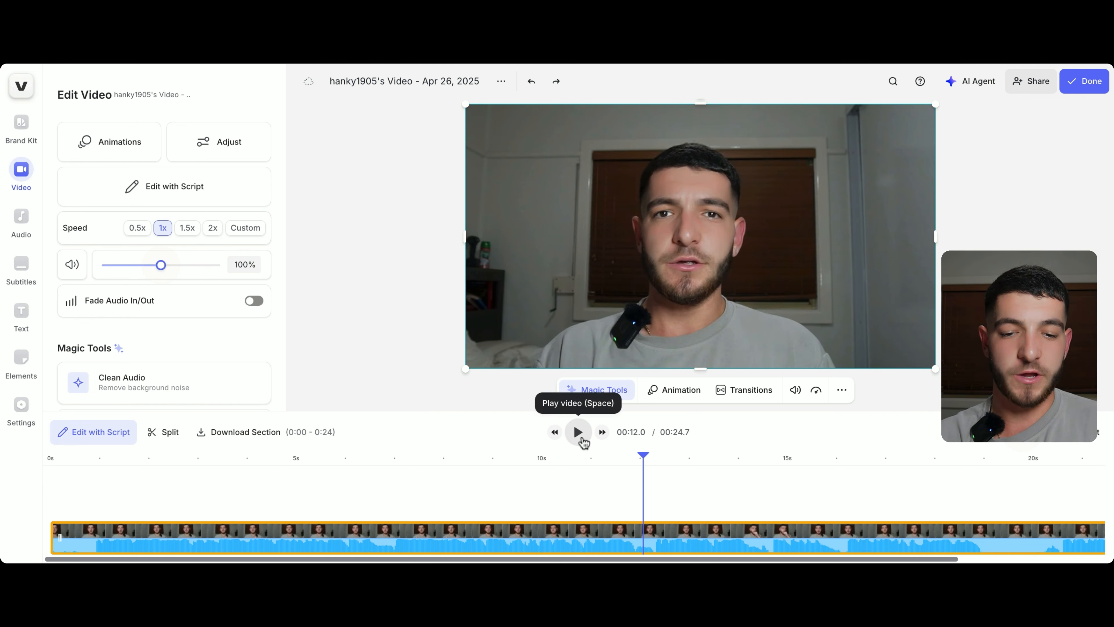
click(579, 433)
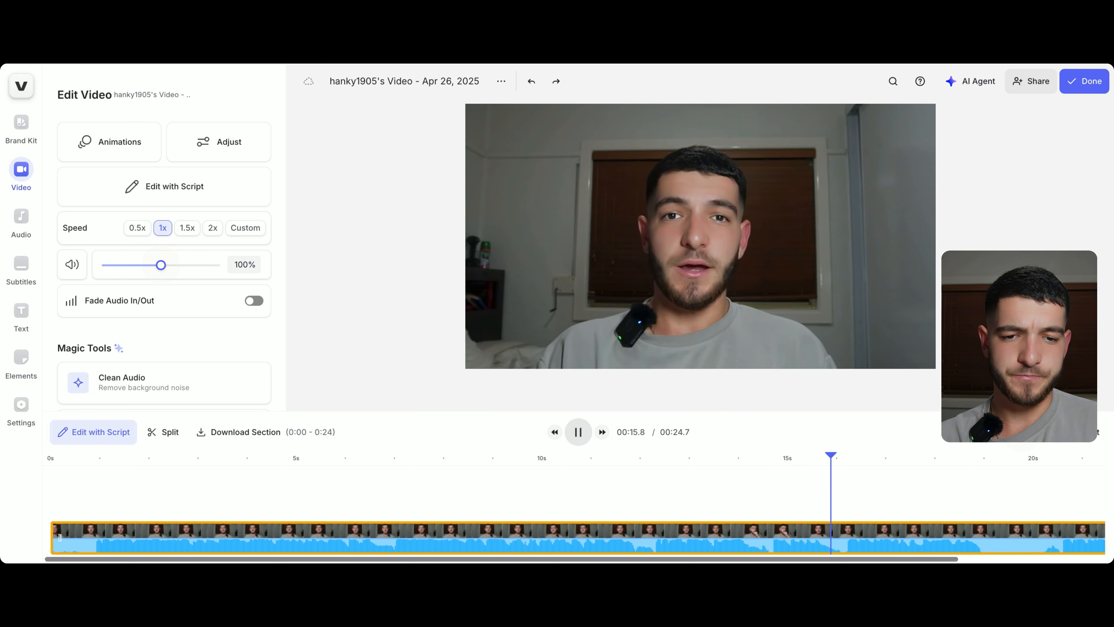
key(space)
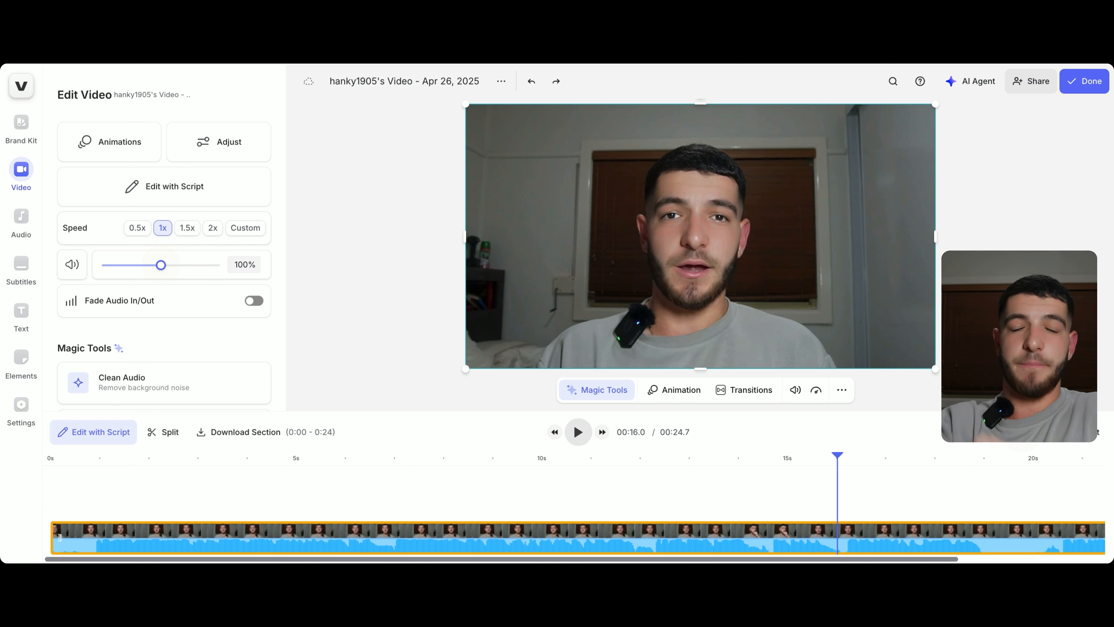
click(652, 461)
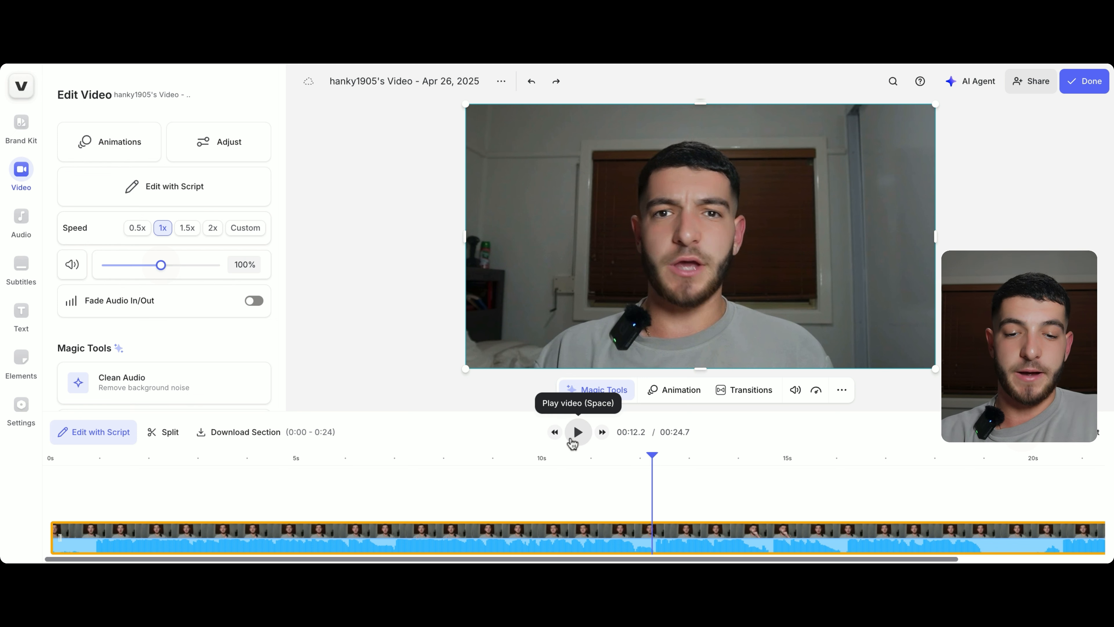
click(577, 435)
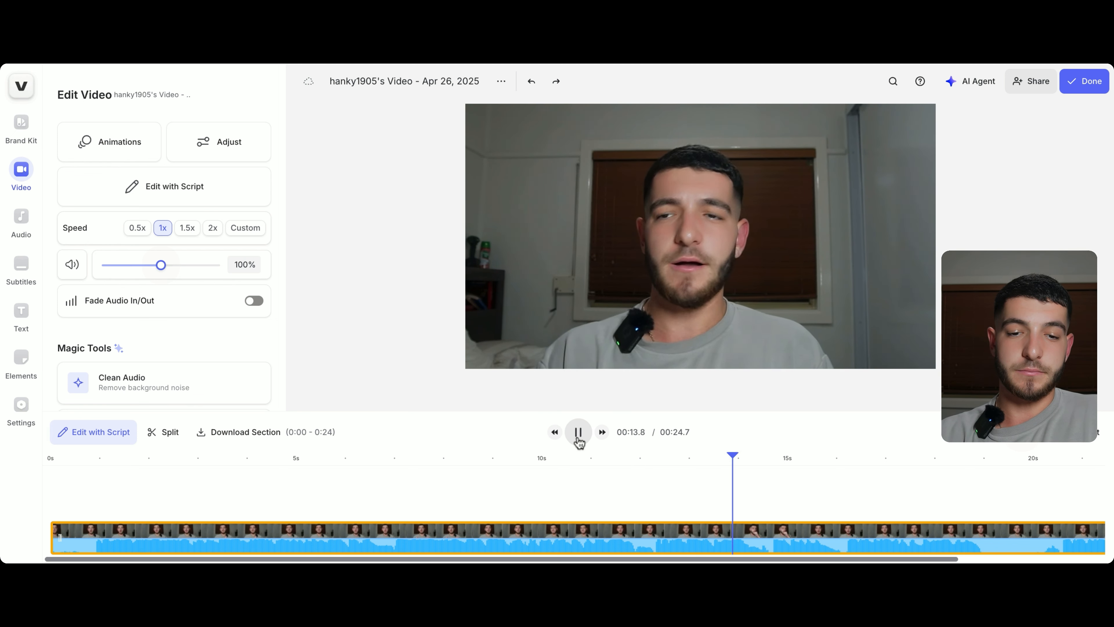
click(579, 433)
drag(772, 461, 746, 459)
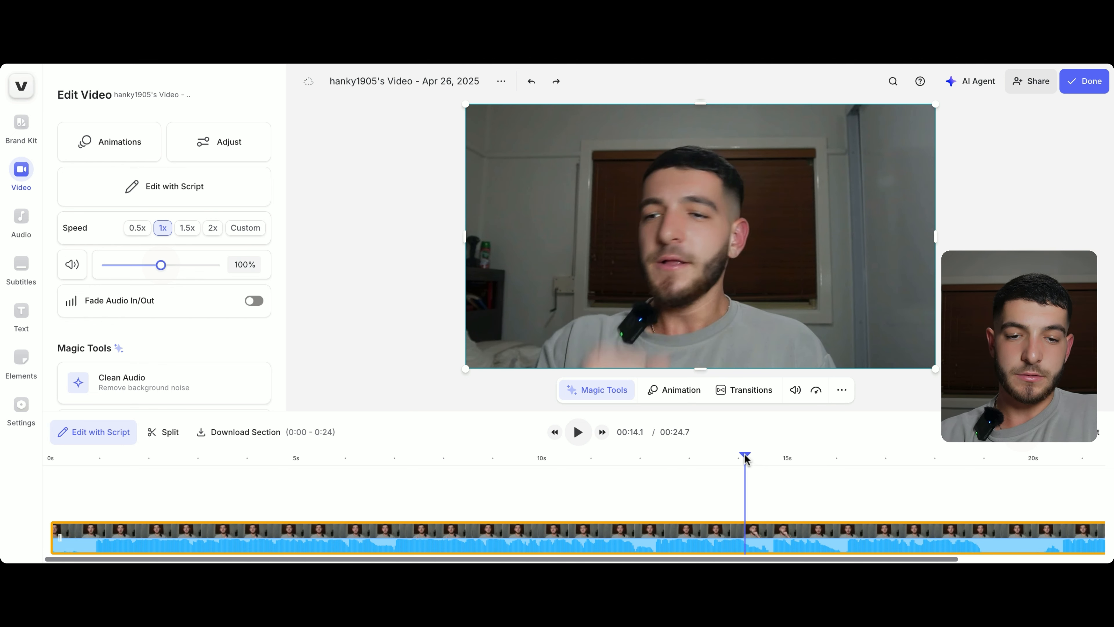
click(158, 440)
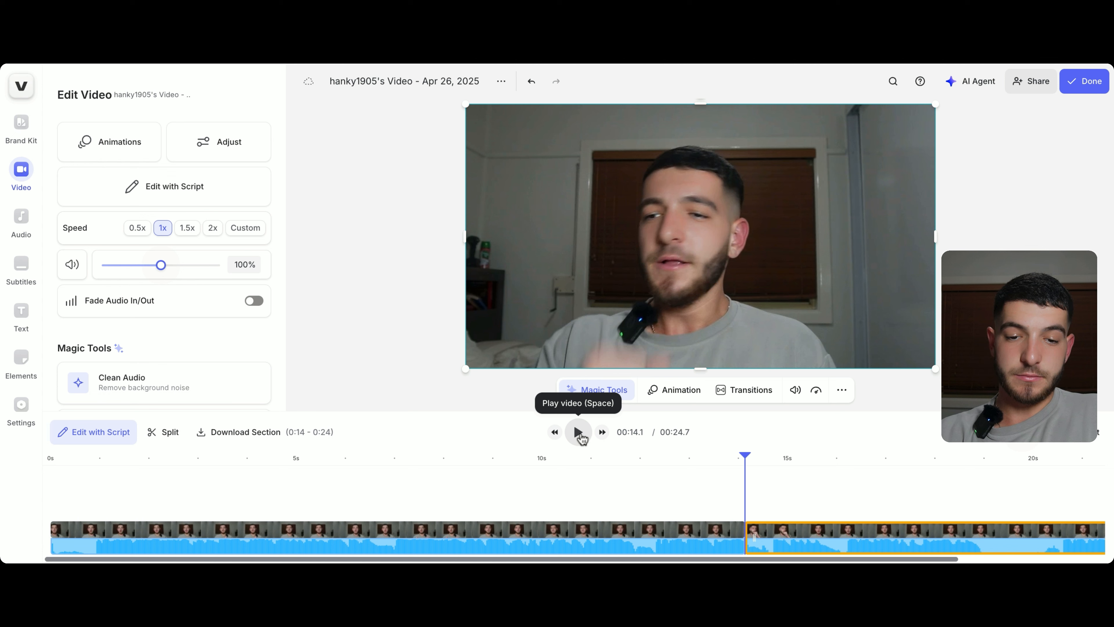
Step: Play on to the end of the mistake and split the clip again at 15.7 s
click(581, 437)
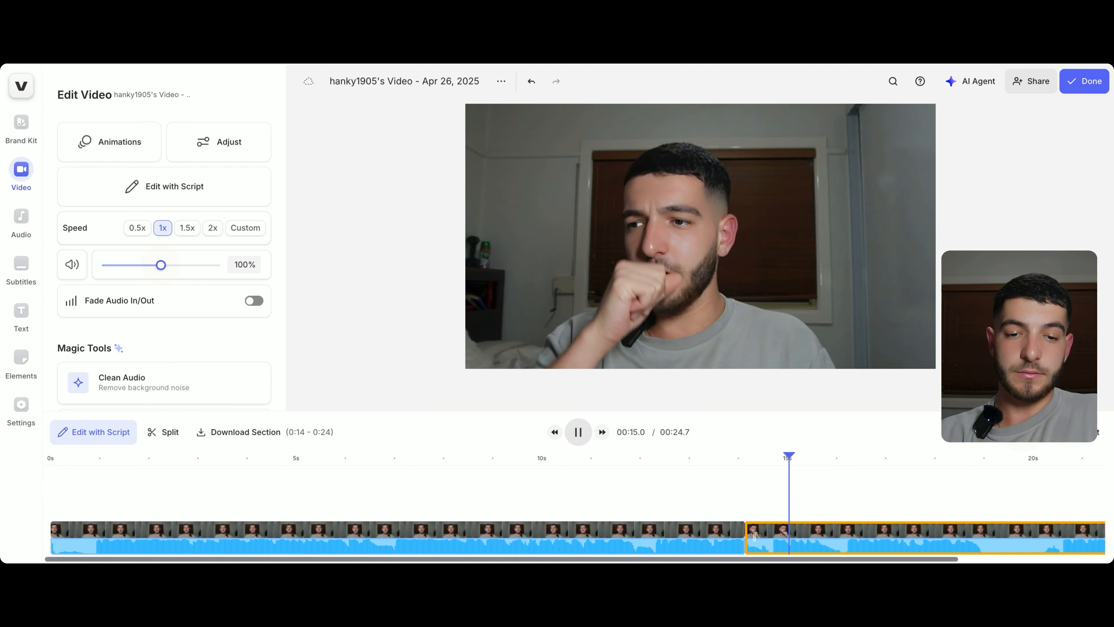
click(582, 437)
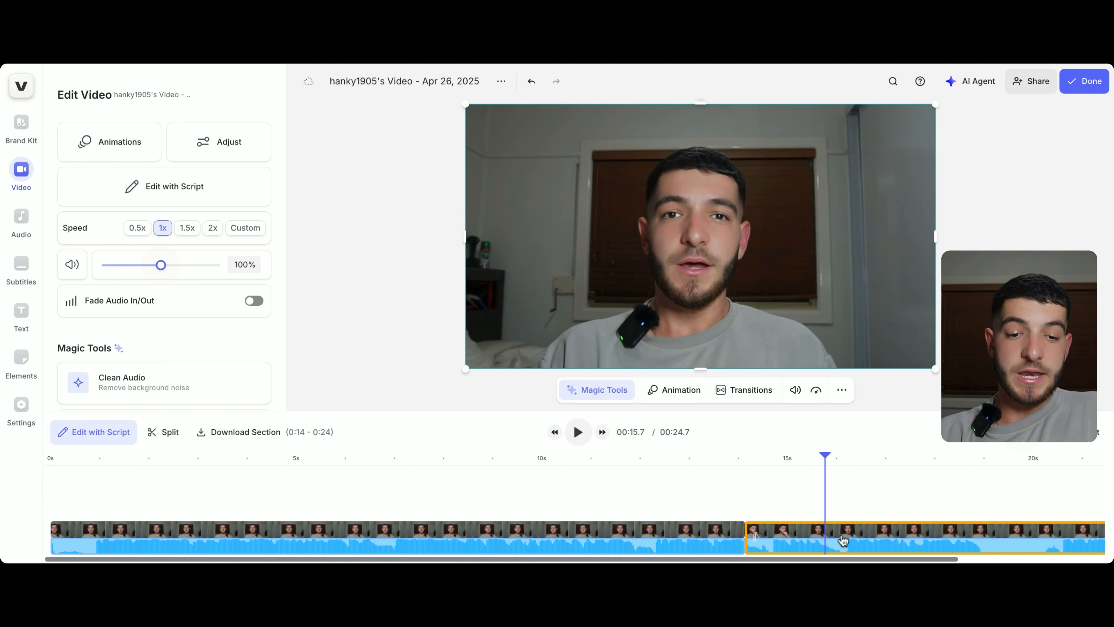
click(163, 432)
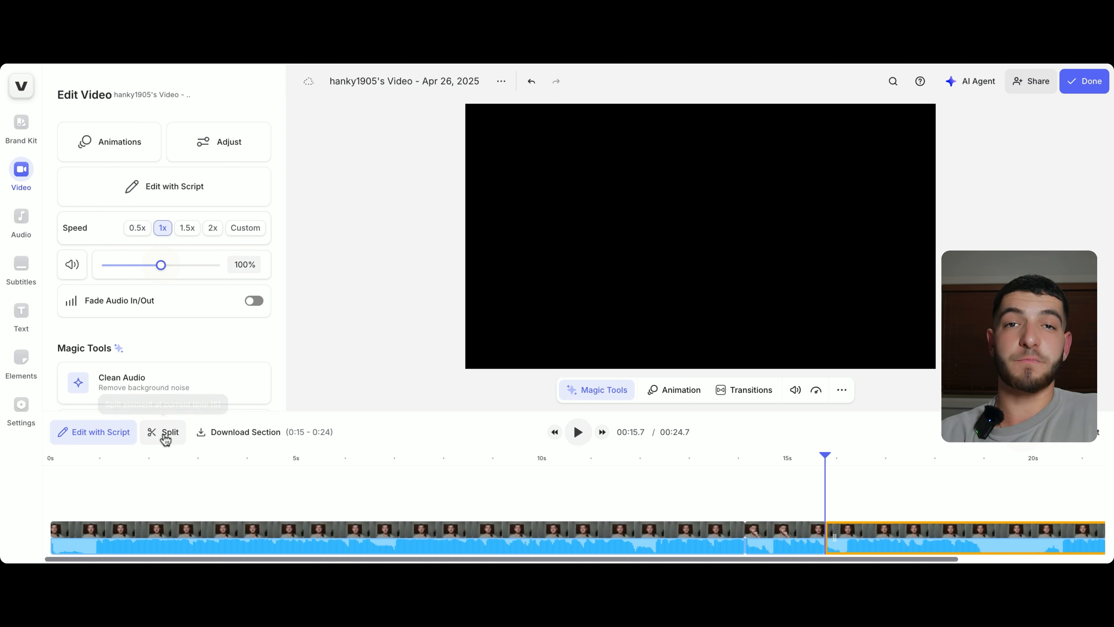
Step: Delete the section between 14.1 s and 15.7 s and move the remaining clip up against the first one
click(780, 539)
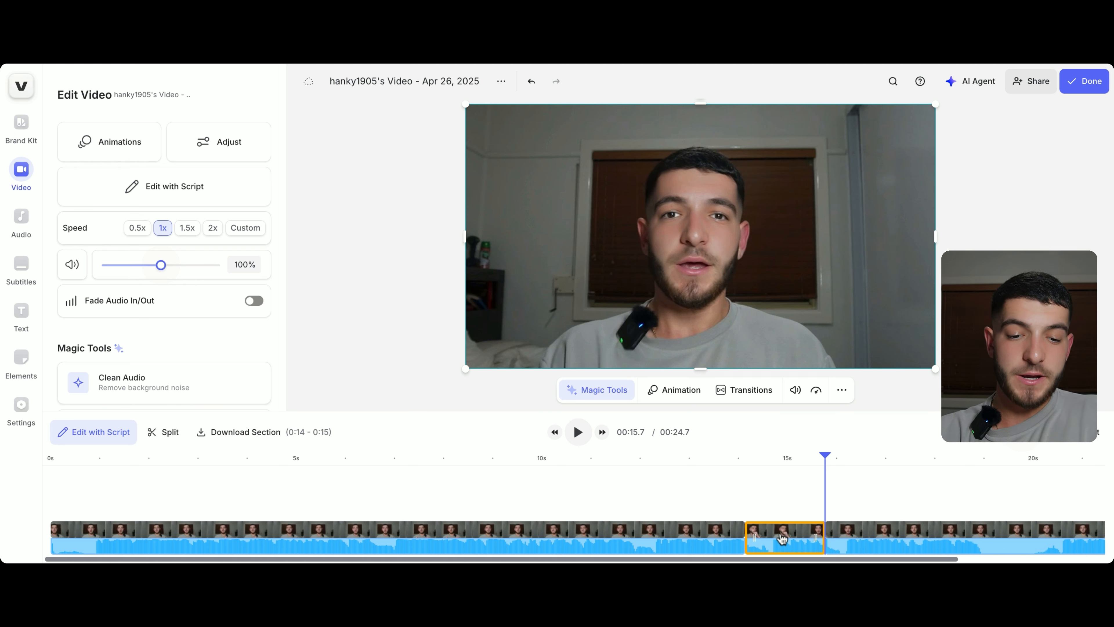
key(Delete)
click(864, 544)
drag(863, 544, 782, 542)
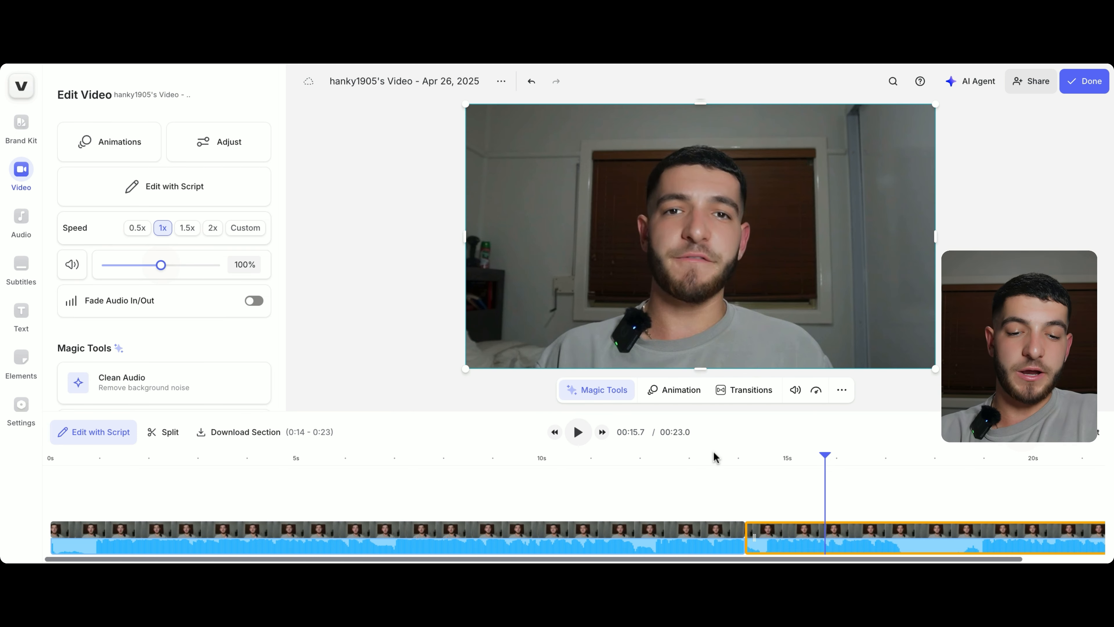
Step: Play back the join between the two clips from about 13 s to check the cut
click(696, 460)
click(578, 433)
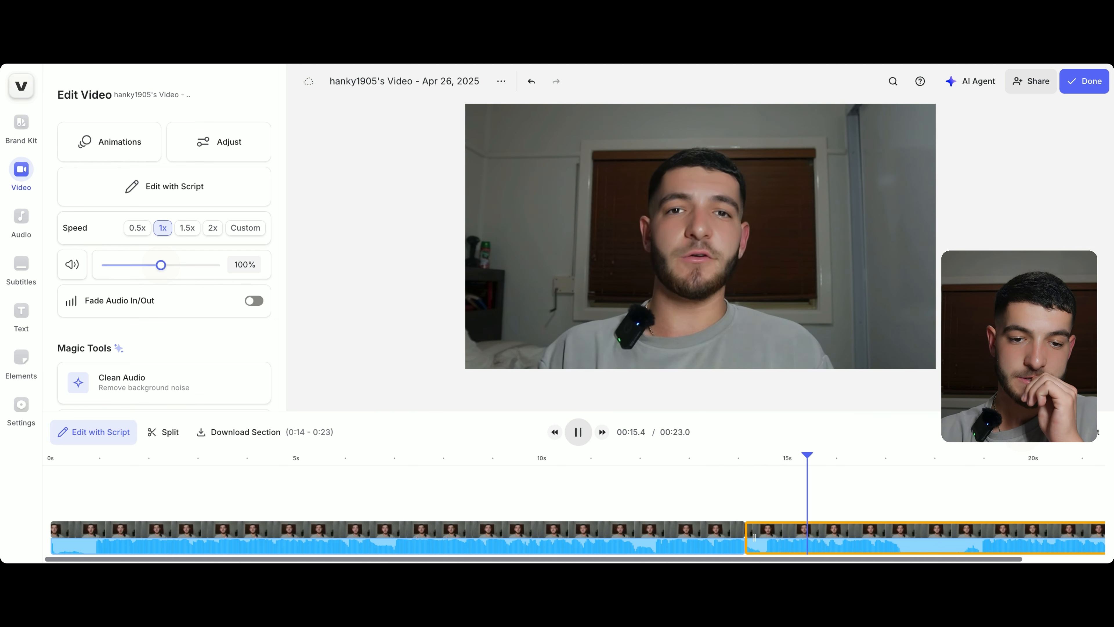
click(578, 434)
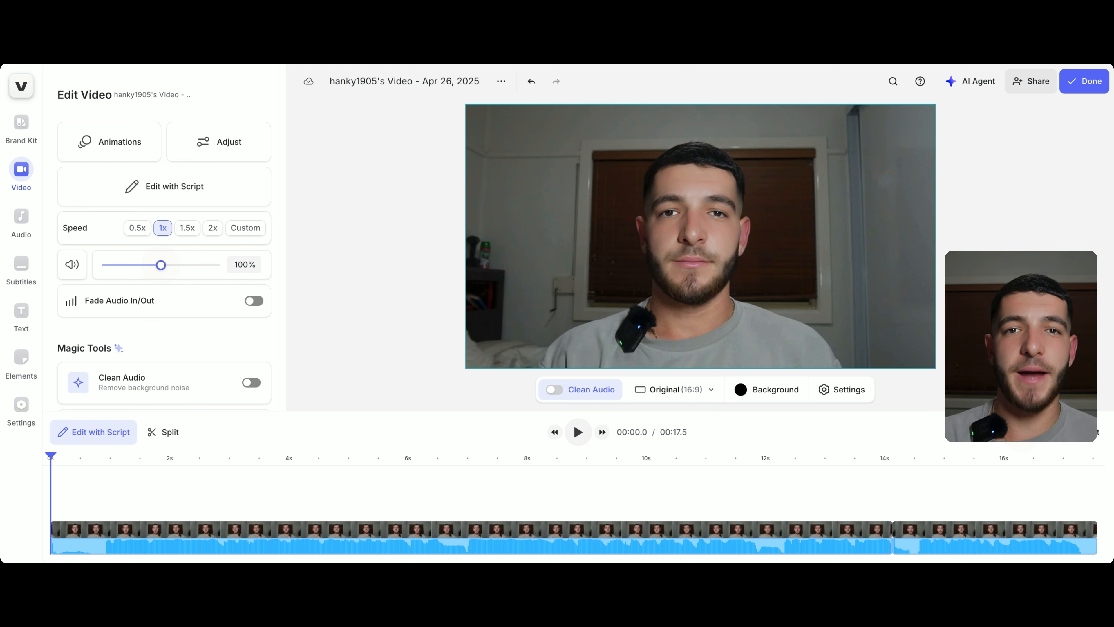
Step: Apply Magic Cut to the video and move the second clip back to close the gap in the timeline
scroll(142, 301, down, 1)
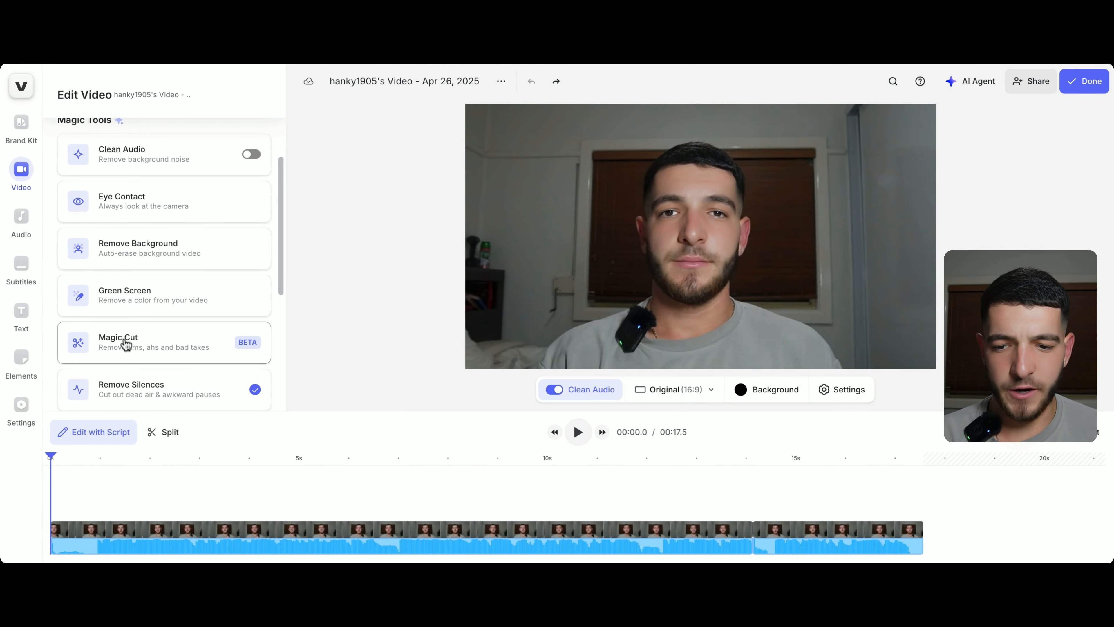
scroll(147, 338, up, 1)
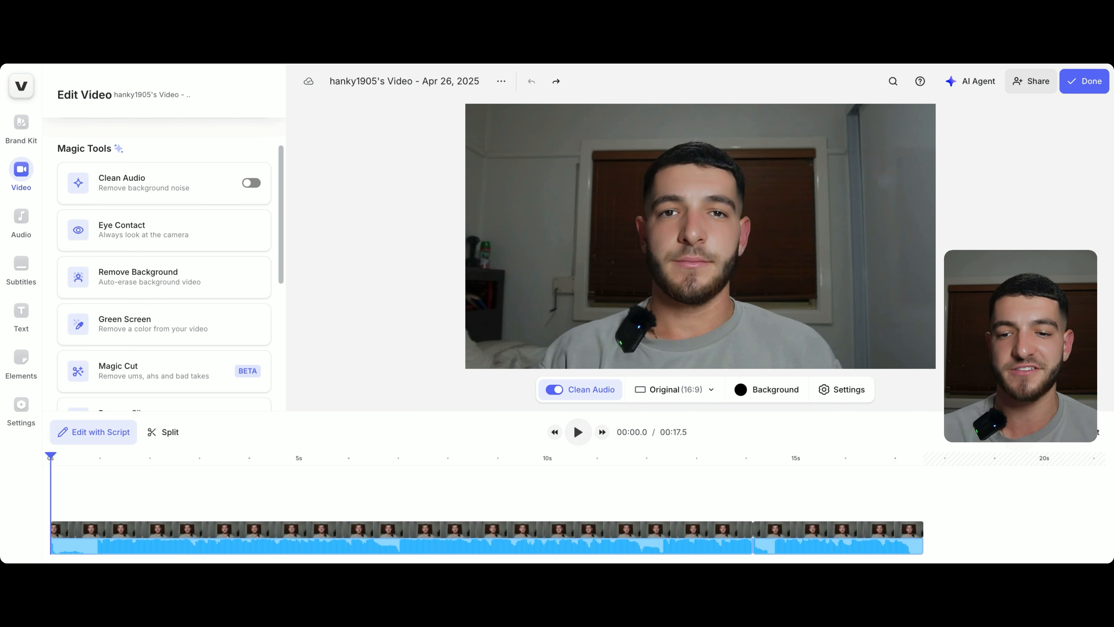
scroll(107, 327, down, 1)
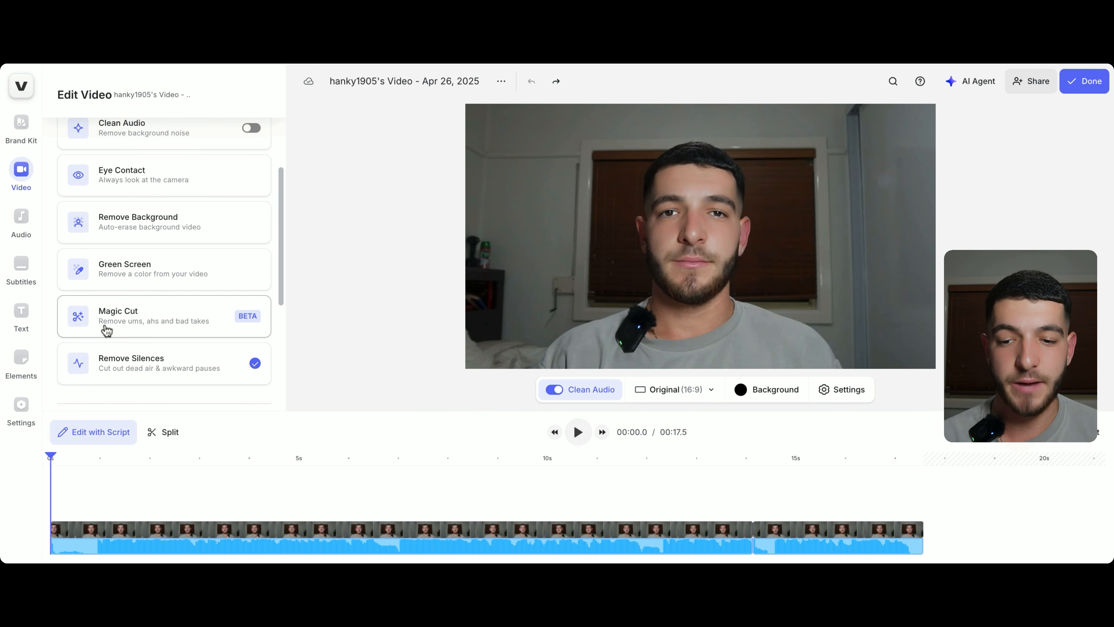
click(122, 317)
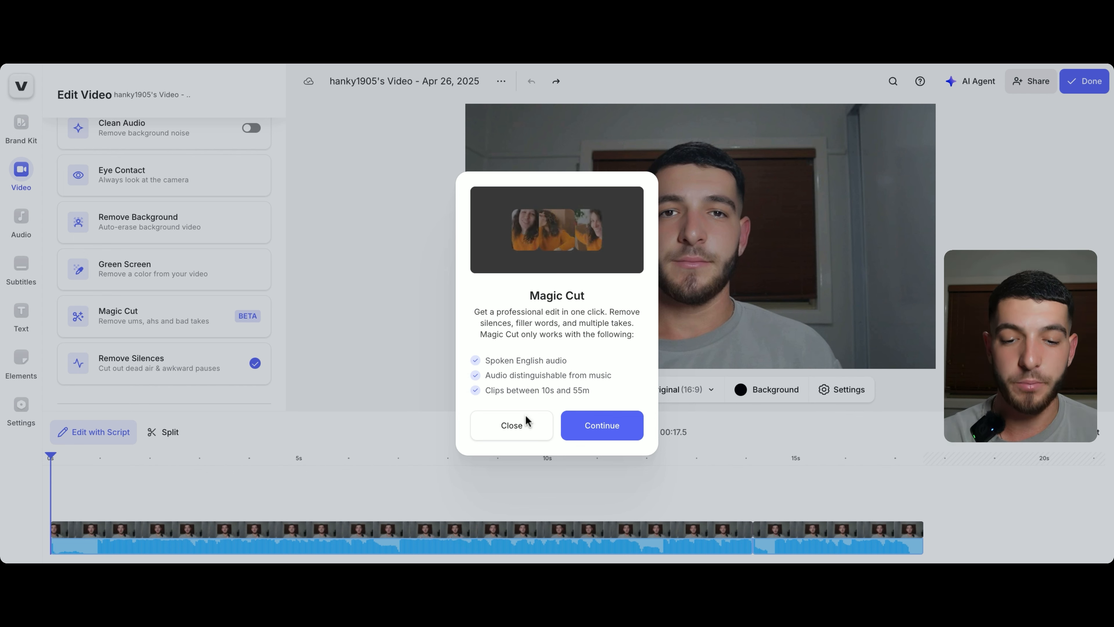
click(598, 425)
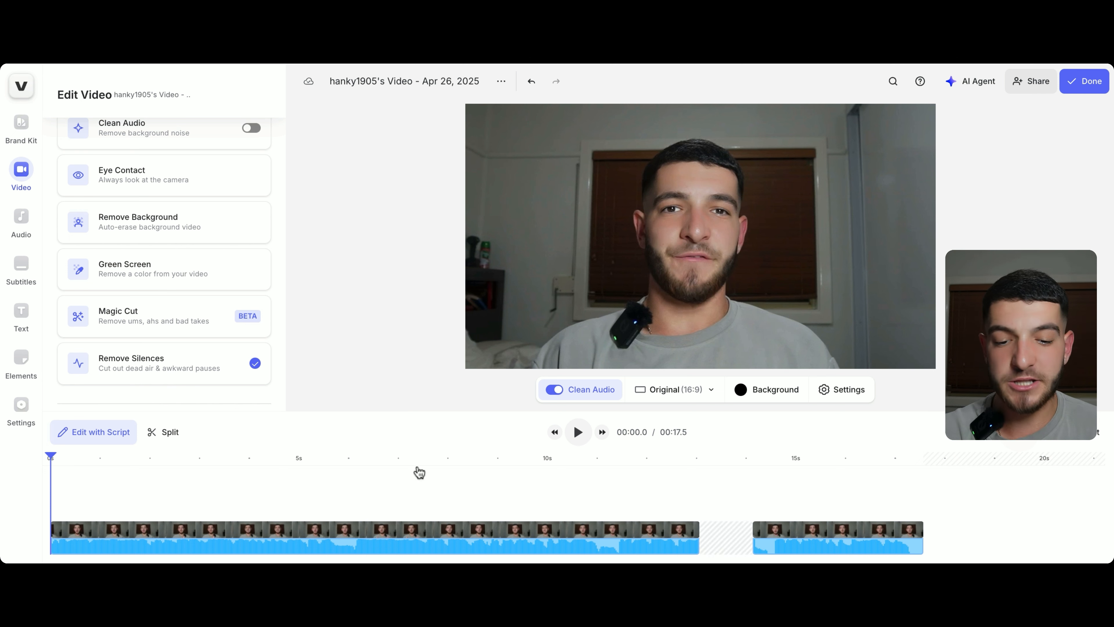
drag(848, 543, 788, 543)
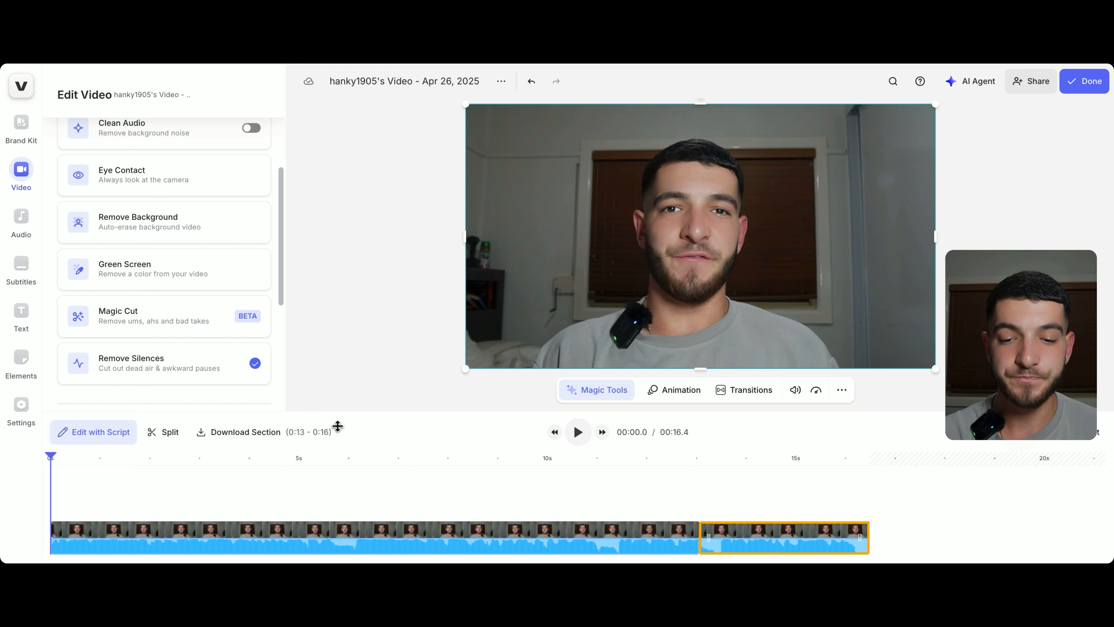
Step: Show the options for adding media and play the opening of the edited video, pausing at 1.5 s
click(24, 176)
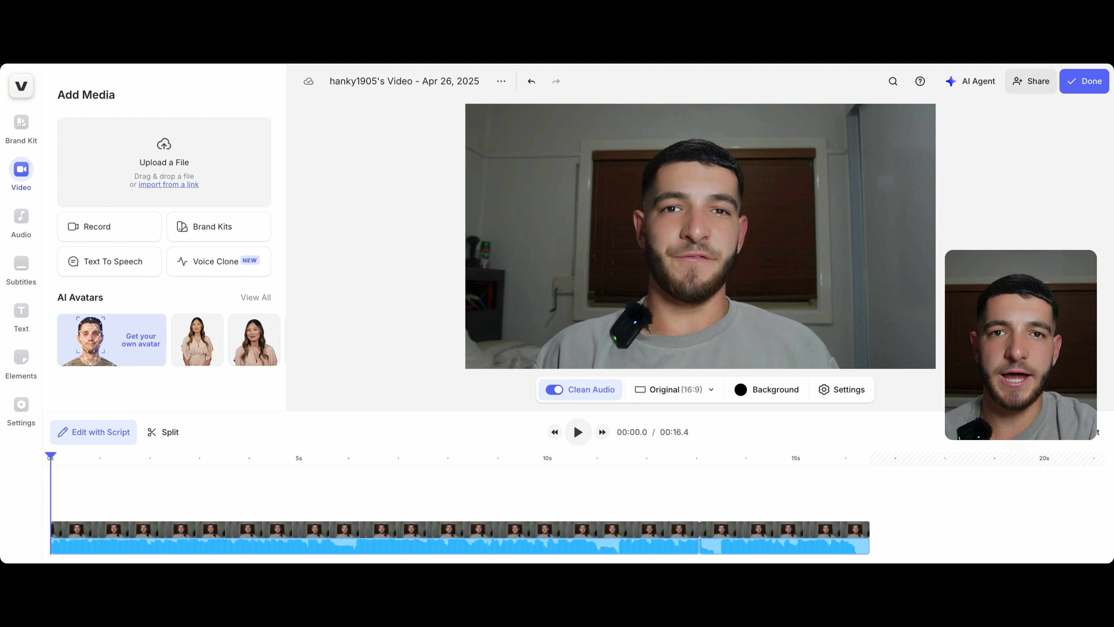
click(578, 431)
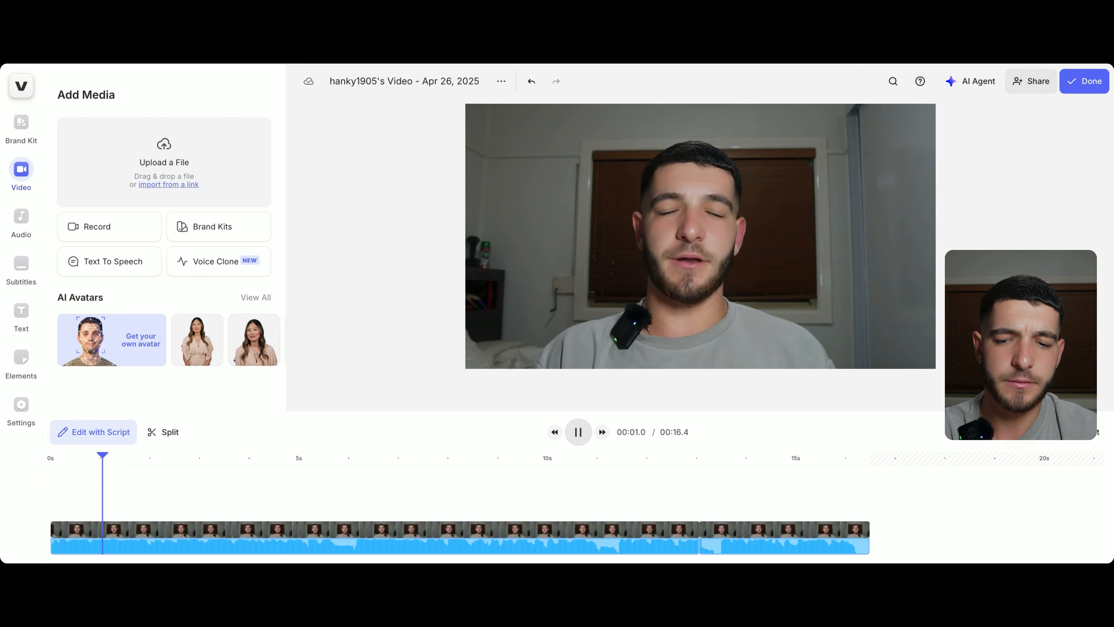
key(space)
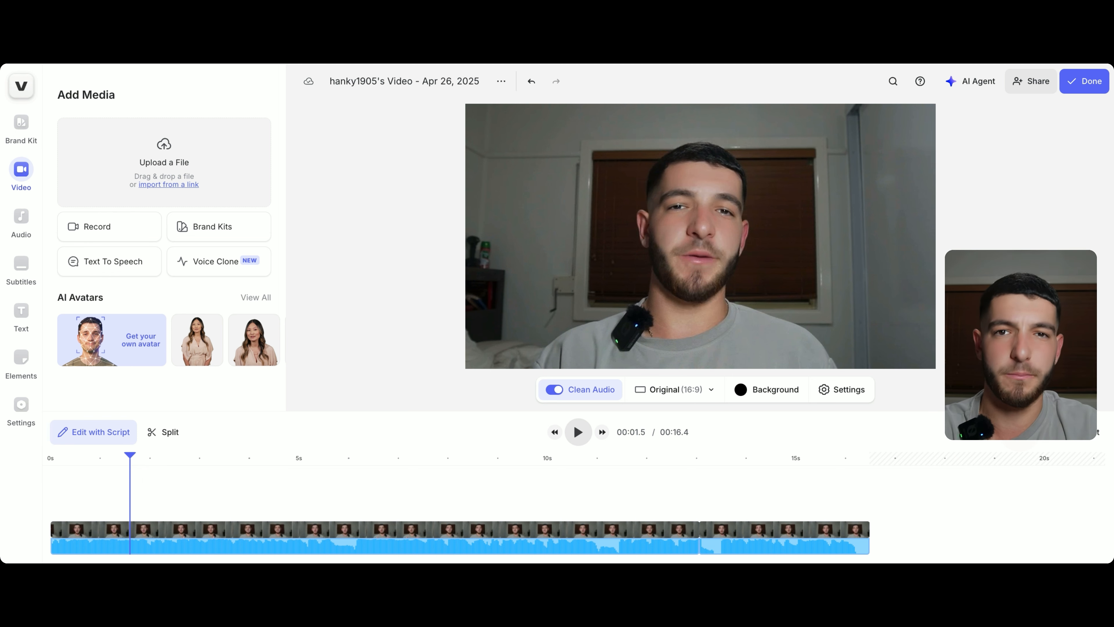
Step: Search the stock videos for "money flying" and add the dollar explosion clip above the main video
scroll(101, 179, down, 1)
scroll(116, 182, down, 5)
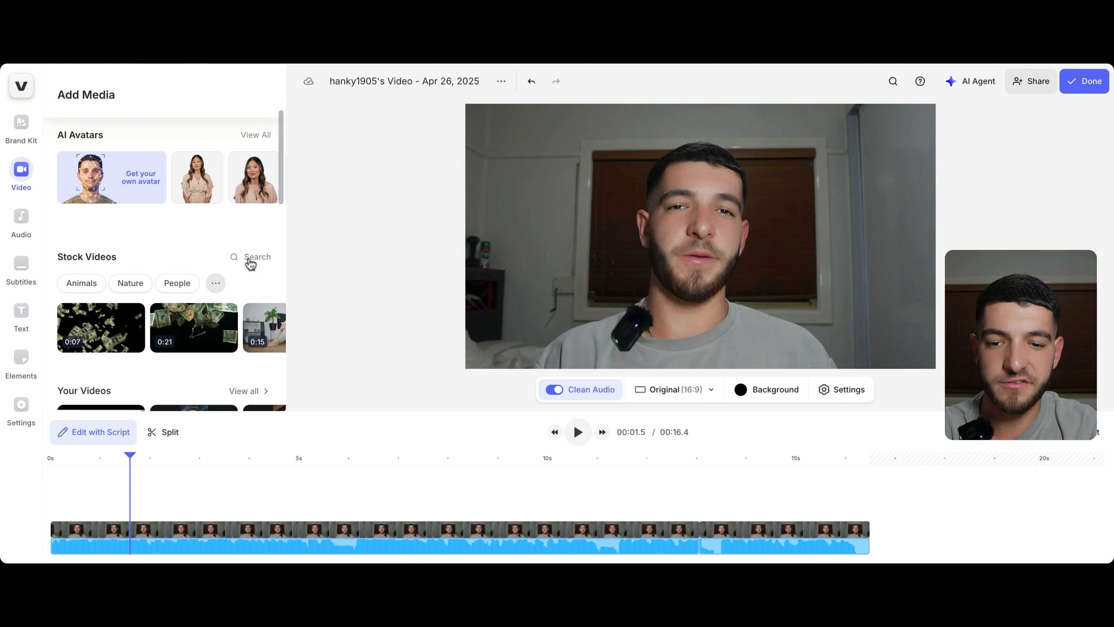
click(252, 257)
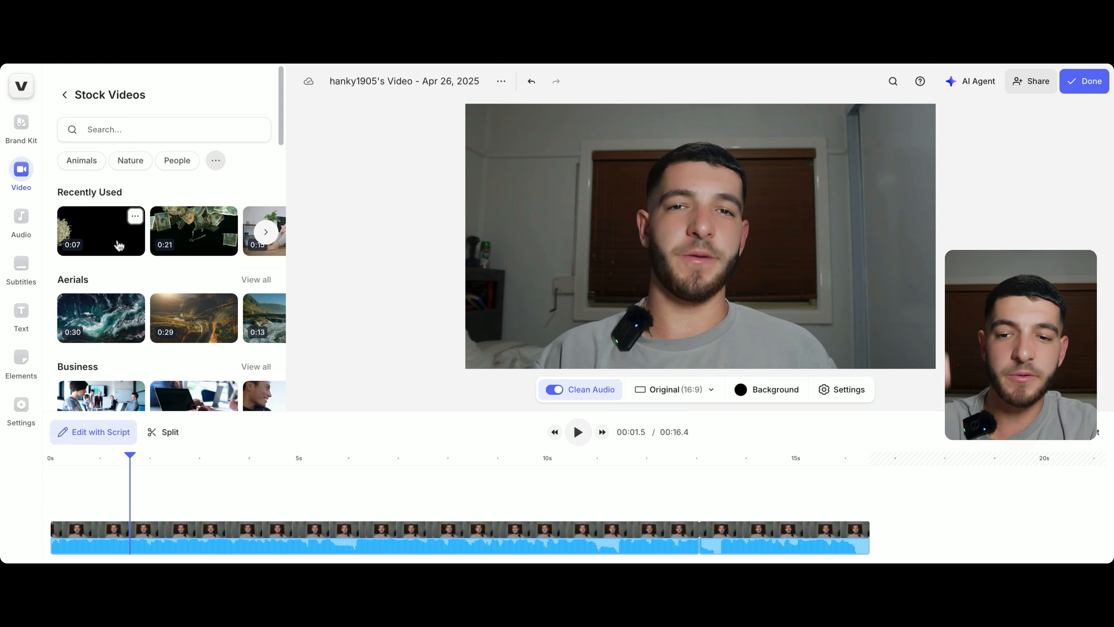
scroll(119, 245, down, 5)
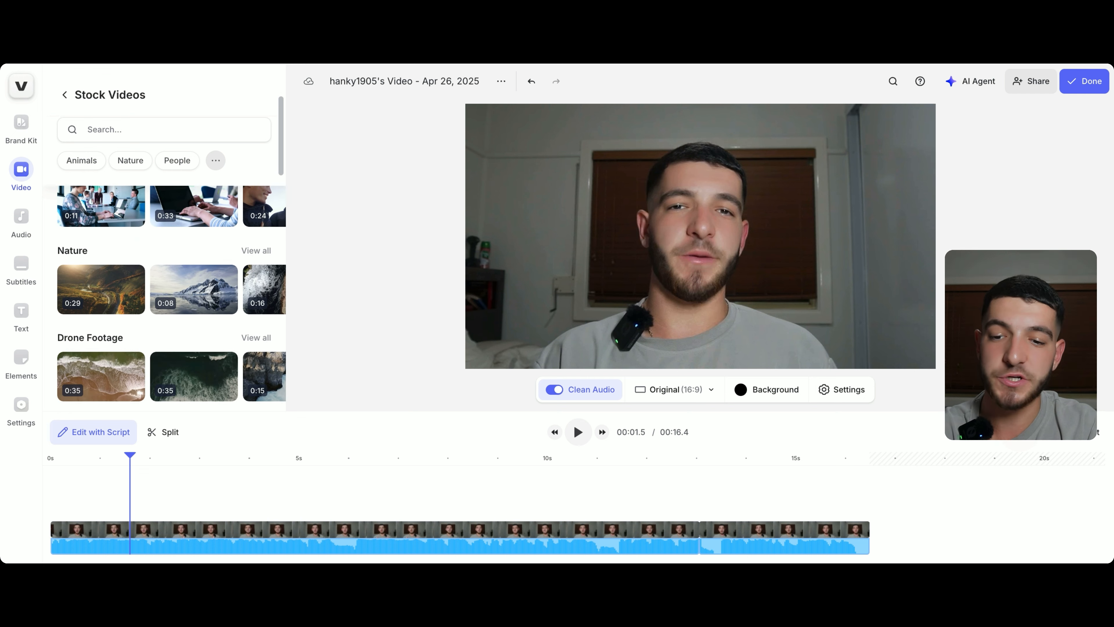
scroll(132, 307, down, 4)
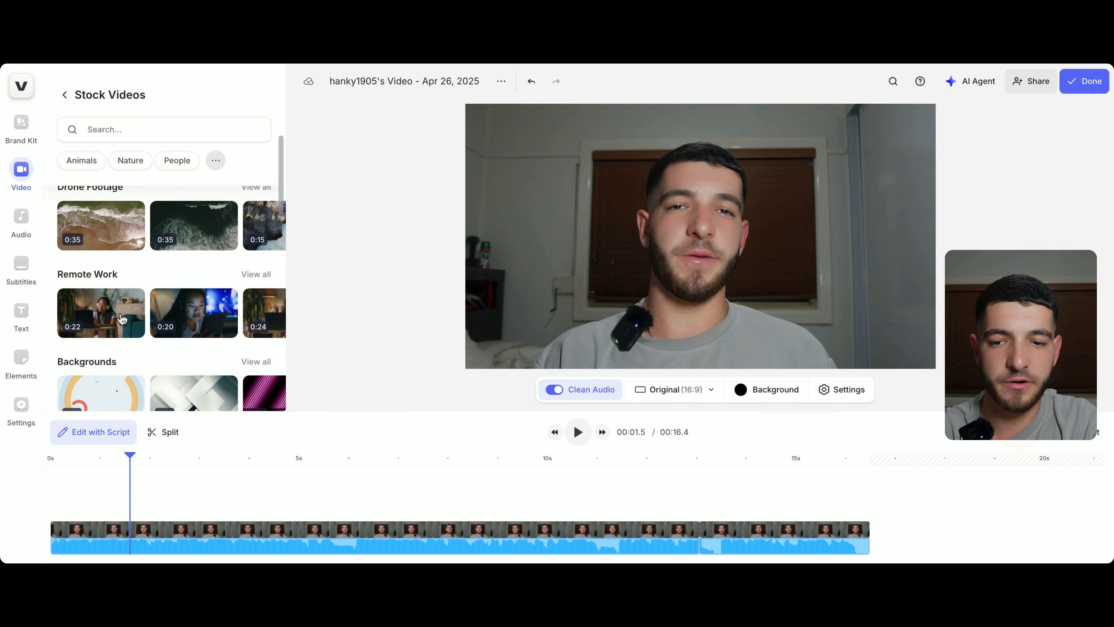
click(130, 131)
text(money)
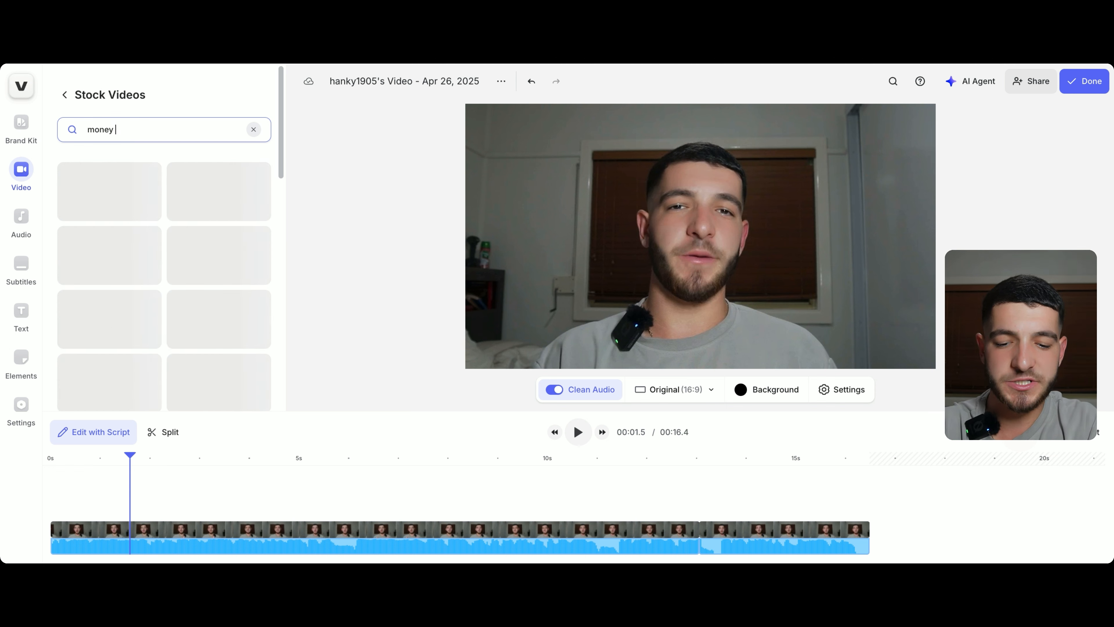
text( flying)
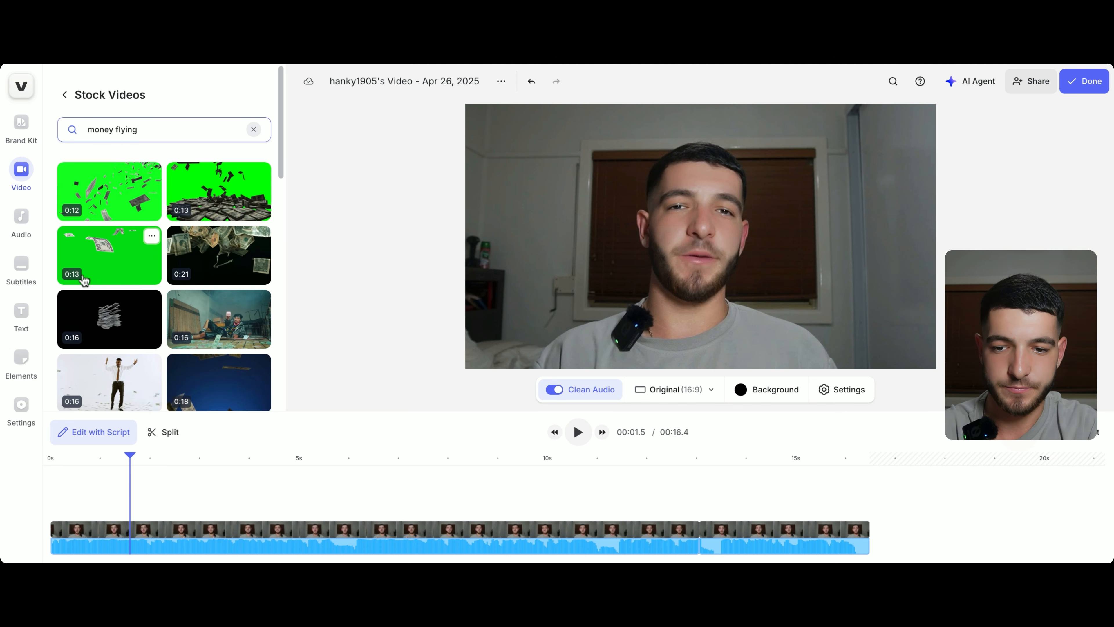
scroll(187, 233, down, 5)
click(188, 236)
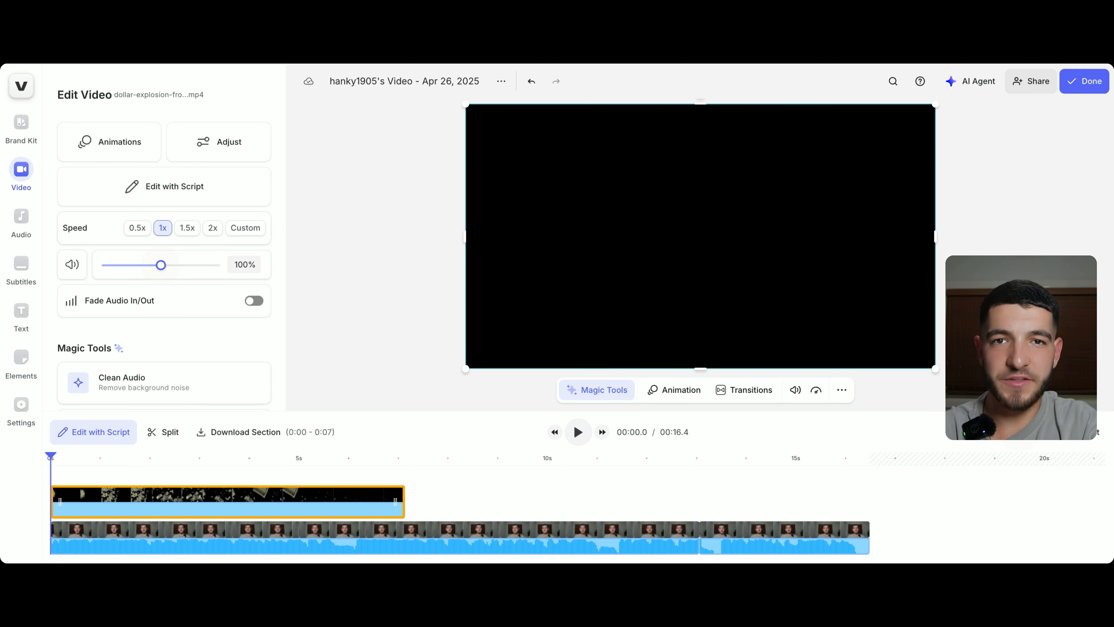
Step: Set the dollar explosion clip's opacity to 20% and play the video to preview the overlay
scroll(90, 270, down, 8)
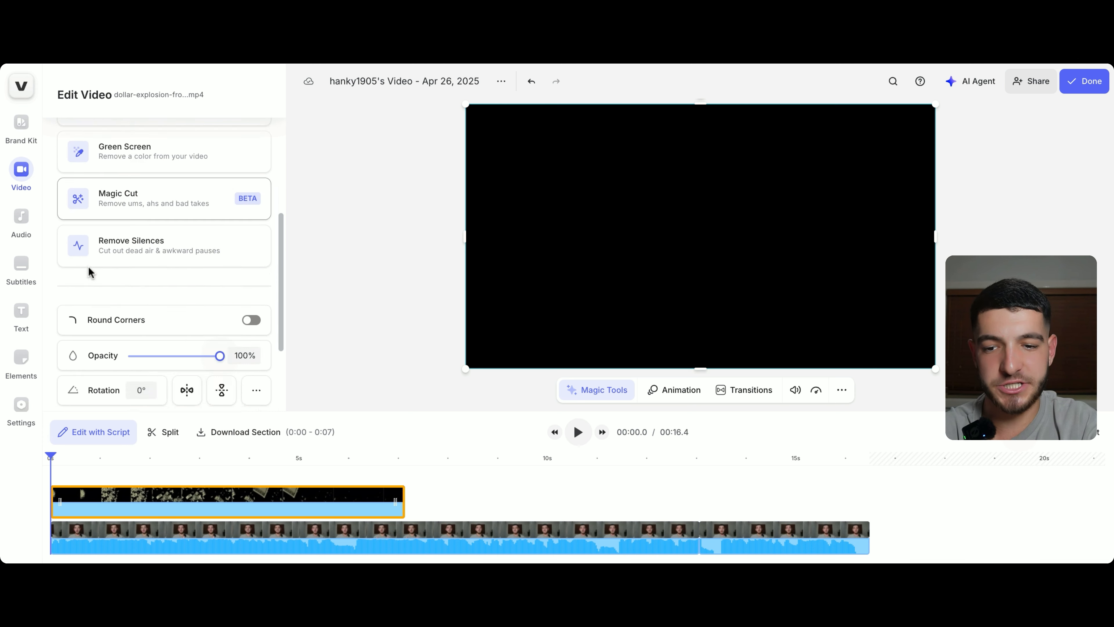
scroll(89, 271, down, 2)
drag(219, 270, 144, 274)
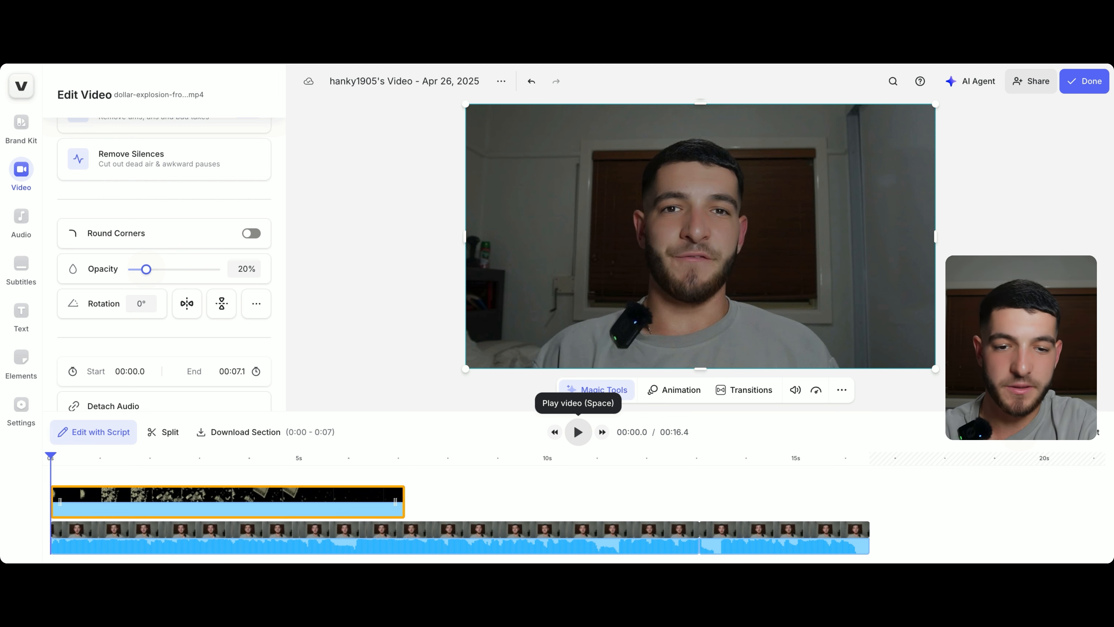
click(578, 432)
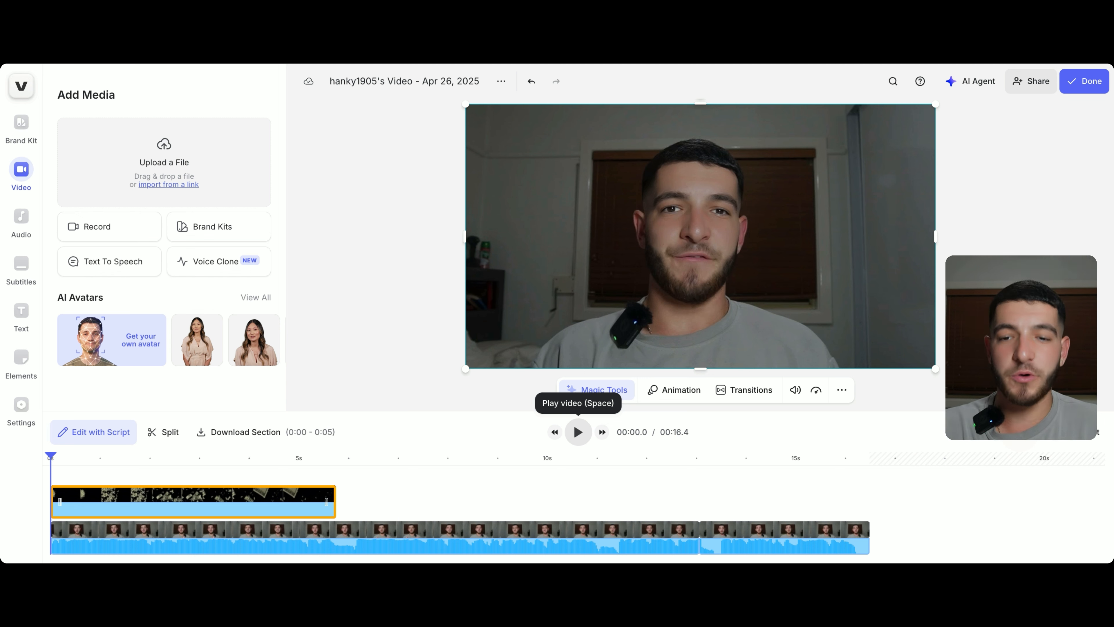
Step: Play the video with the money overlay from the beginning and replay the section around 2 s
click(579, 432)
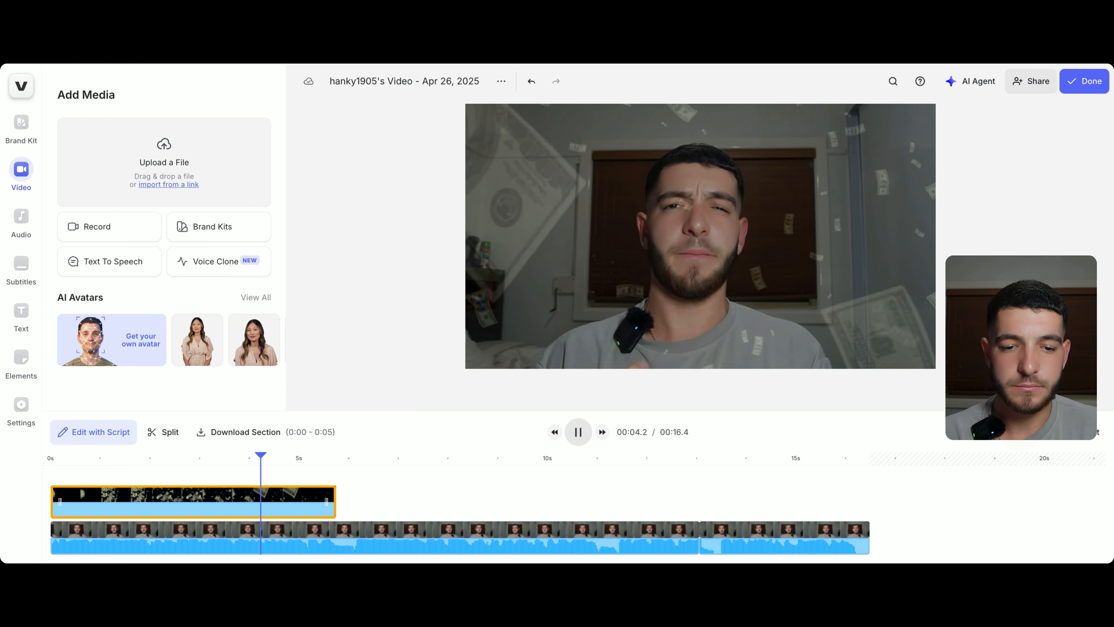
click(579, 434)
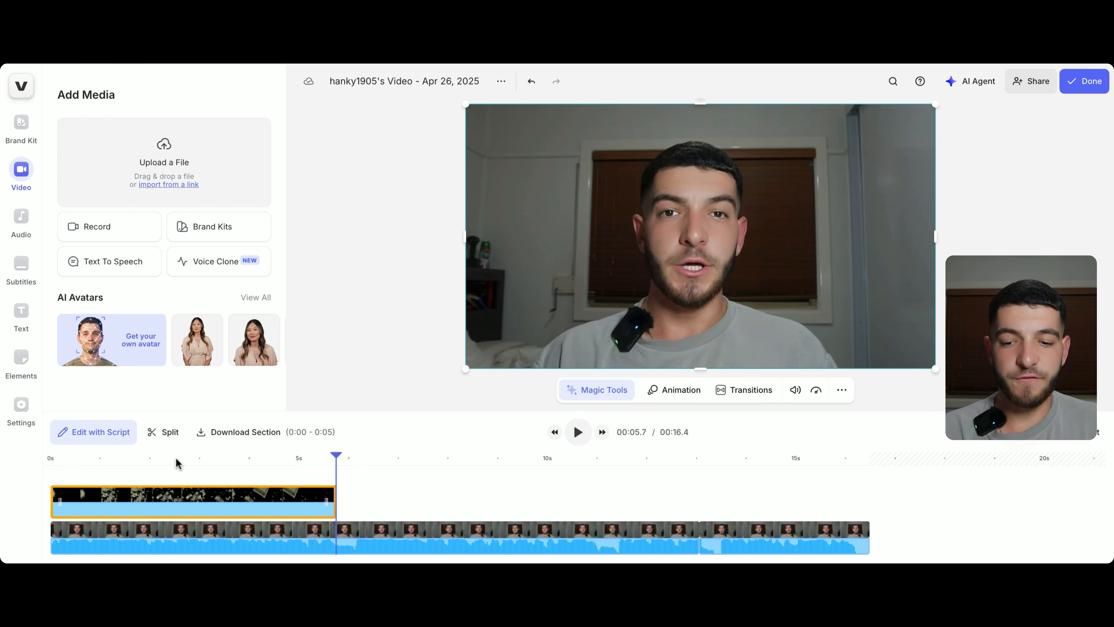
click(169, 460)
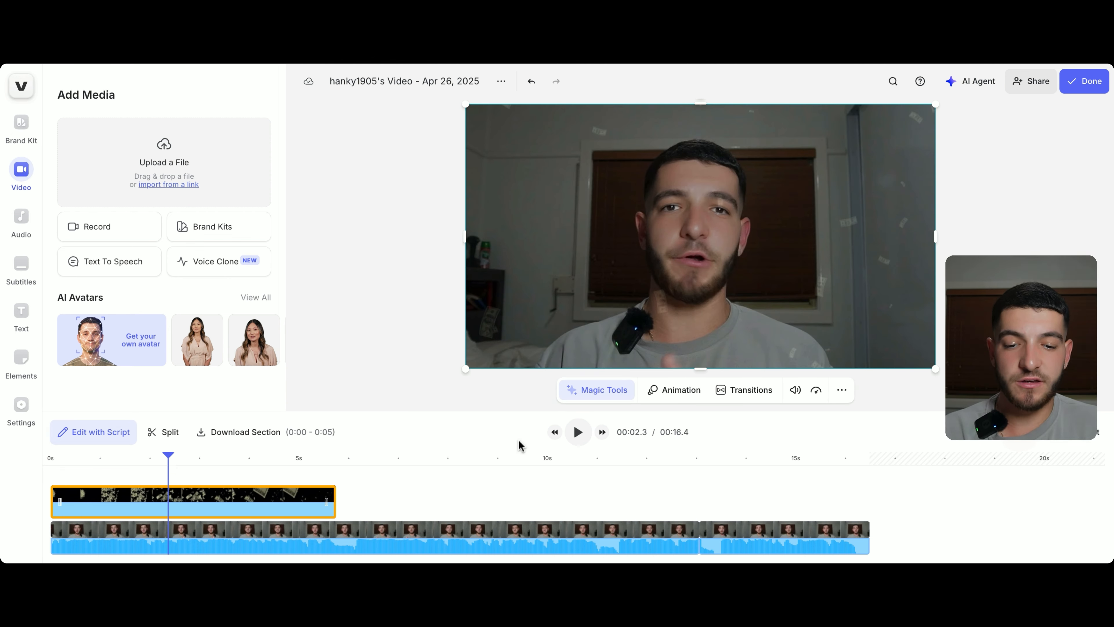
click(579, 434)
click(579, 435)
click(150, 462)
click(579, 433)
click(579, 433)
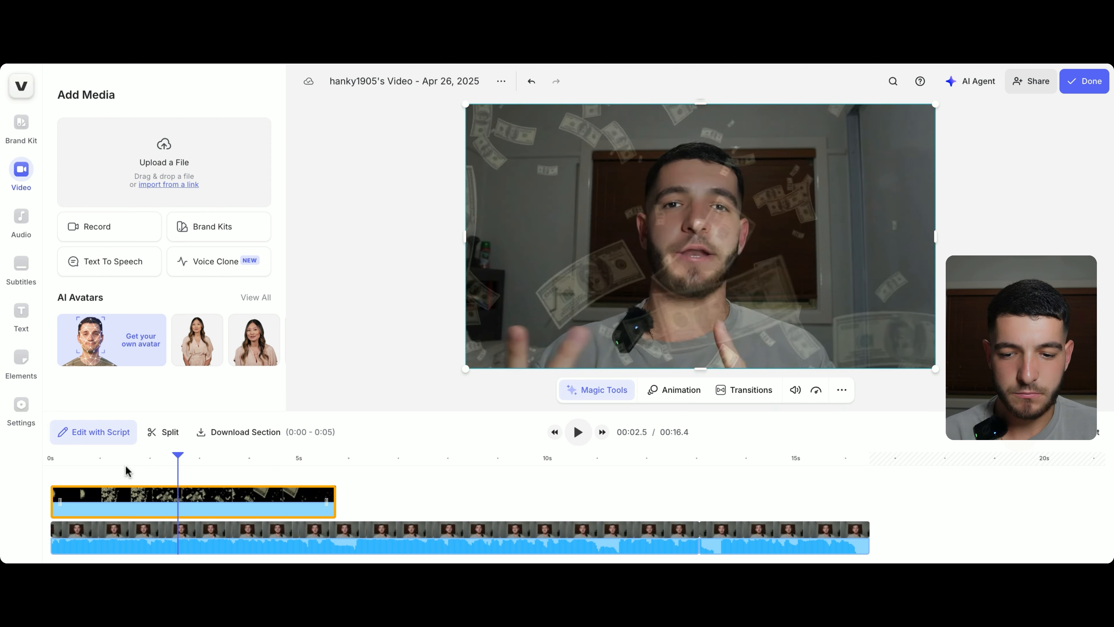
Step: Add an italic headline reading "CONTENT CREATOR" to the video at 1.8 s
click(141, 461)
click(21, 314)
scroll(224, 324, down, 7)
click(115, 155)
click(529, 305)
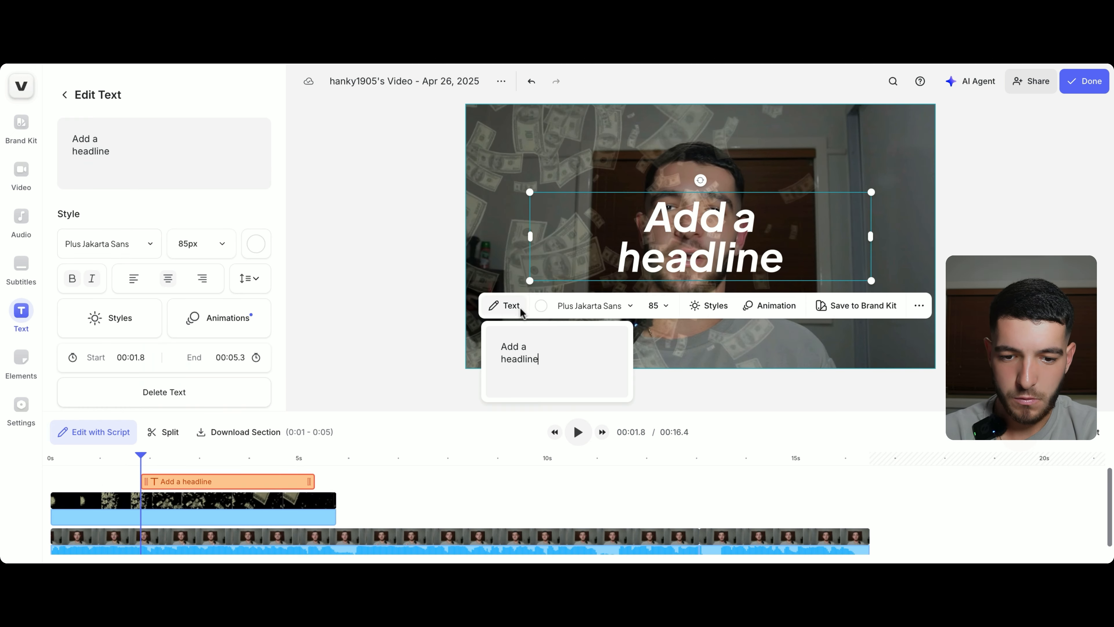
text(CONTENT CREATOR)
Step: Colour the CONTENT CREATOR headline red and place it tilted clockwise in the upper right of the frame
click(541, 306)
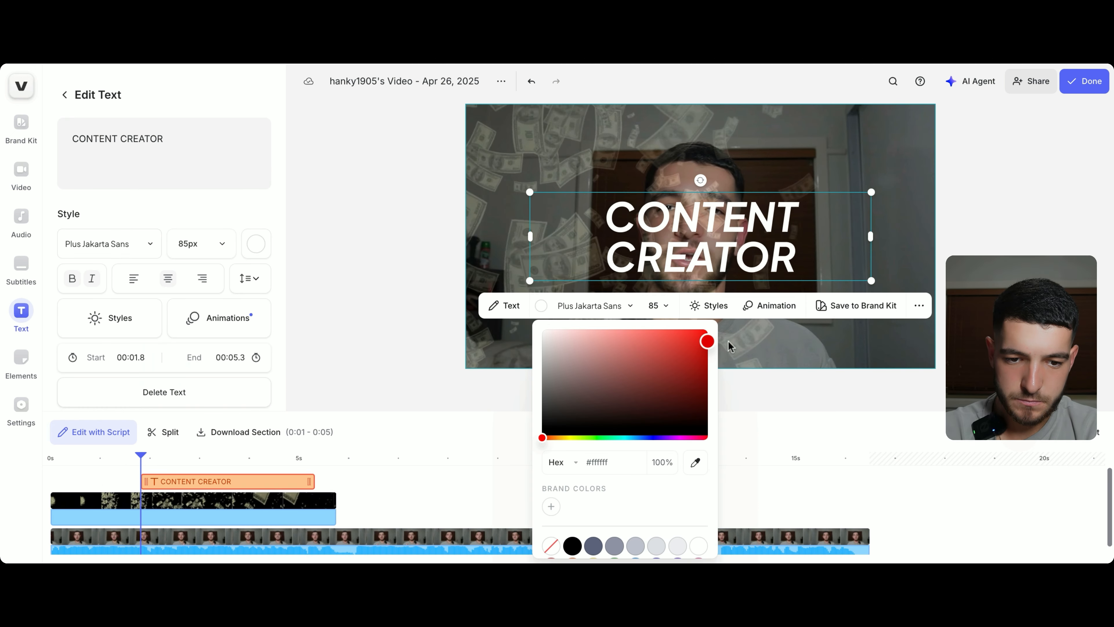
click(704, 341)
drag(701, 181, 747, 182)
drag(710, 253, 843, 224)
Step: Play through the section with the CONTENT CREATOR headline and shorten the headline to end at 2.7 s
drag(141, 456, 127, 458)
click(579, 433)
click(578, 433)
drag(212, 458, 181, 460)
click(578, 433)
click(577, 433)
drag(310, 481, 189, 481)
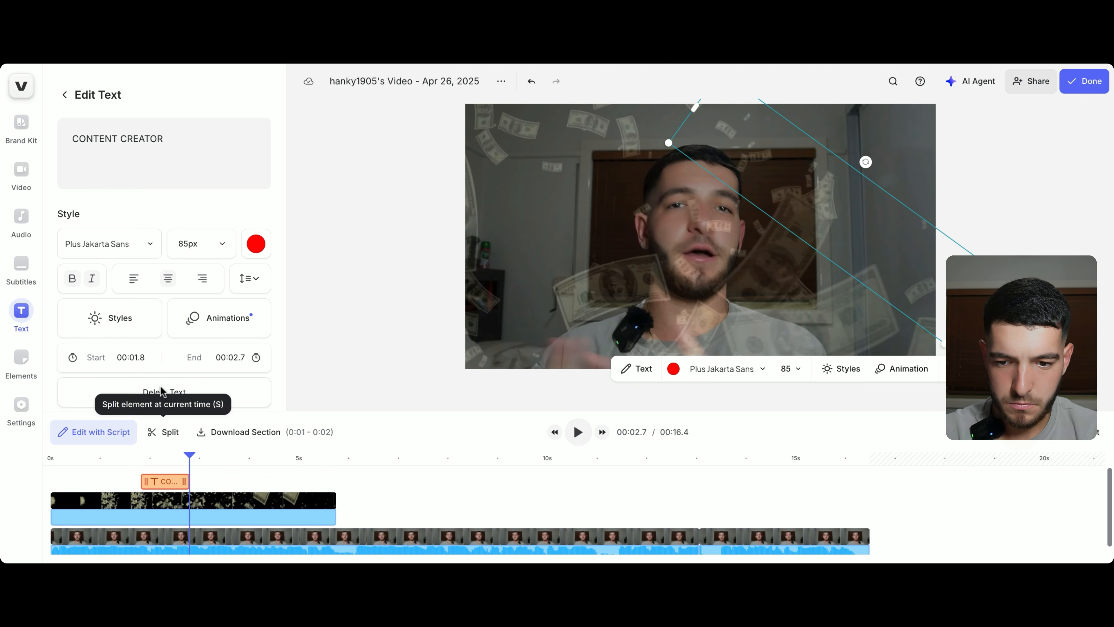
Step: Add a second italic headline reading "VIDEO EDITOR" at 2.7 s, directly after the first one
click(344, 380)
click(133, 277)
click(504, 306)
key(ctrl+a)
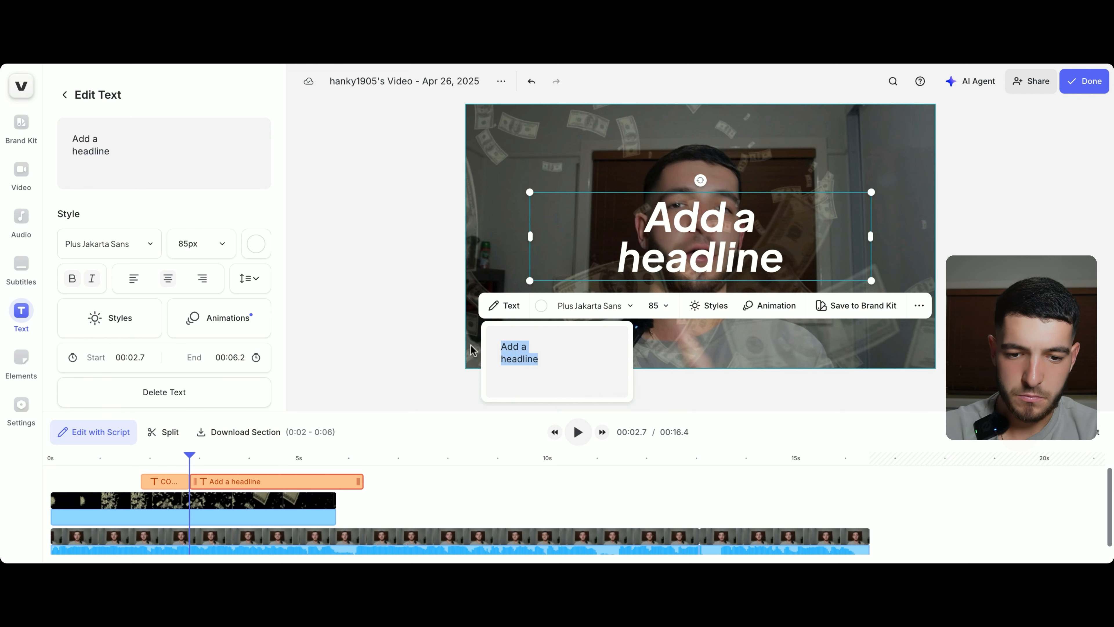
text(VIDEO EDITRO)
key(BackSpace)
key(BackSpace)
text(OR)
Step: Colour the VIDEO EDITOR headline blue-violet and place it tilted counterclockwise in the left part of the frame
click(541, 286)
click(654, 550)
drag(700, 200, 678, 203)
drag(680, 233, 568, 207)
Step: Play on to 4.1 s and shorten the VIDEO EDITOR headline to end there
click(574, 434)
click(574, 434)
drag(359, 481, 256, 481)
Step: Add a third italic headline reading "BUSINESS OWNER???" at 4.1 s and colour it yellow
click(122, 312)
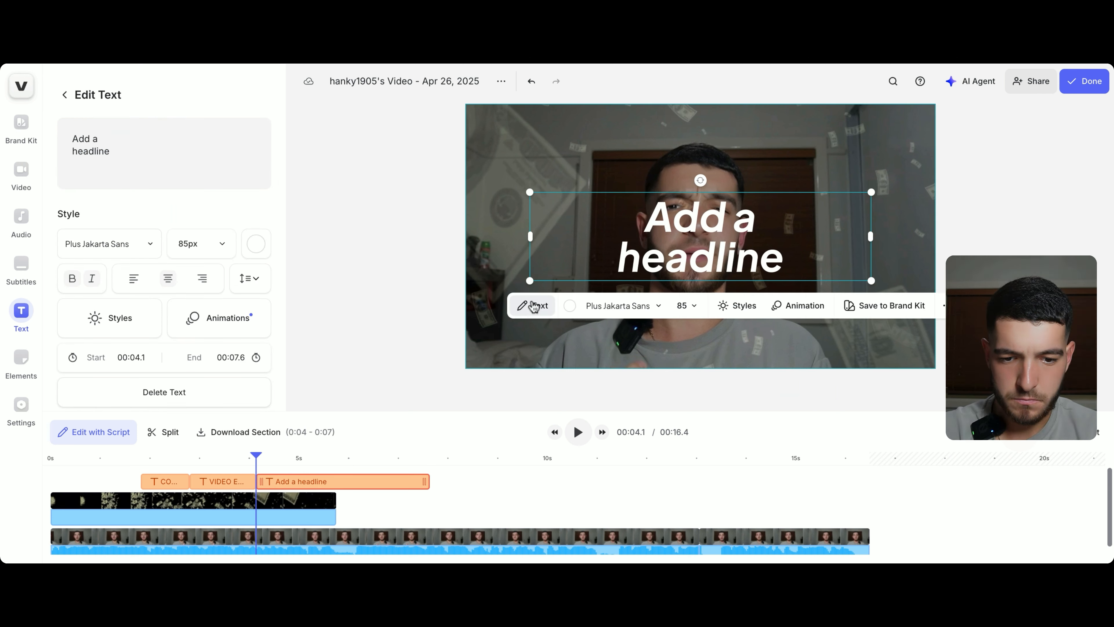
click(529, 305)
key(ctrl+a)
text(BUSINESS OWNER???)
click(541, 305)
scroll(576, 520, down, 2)
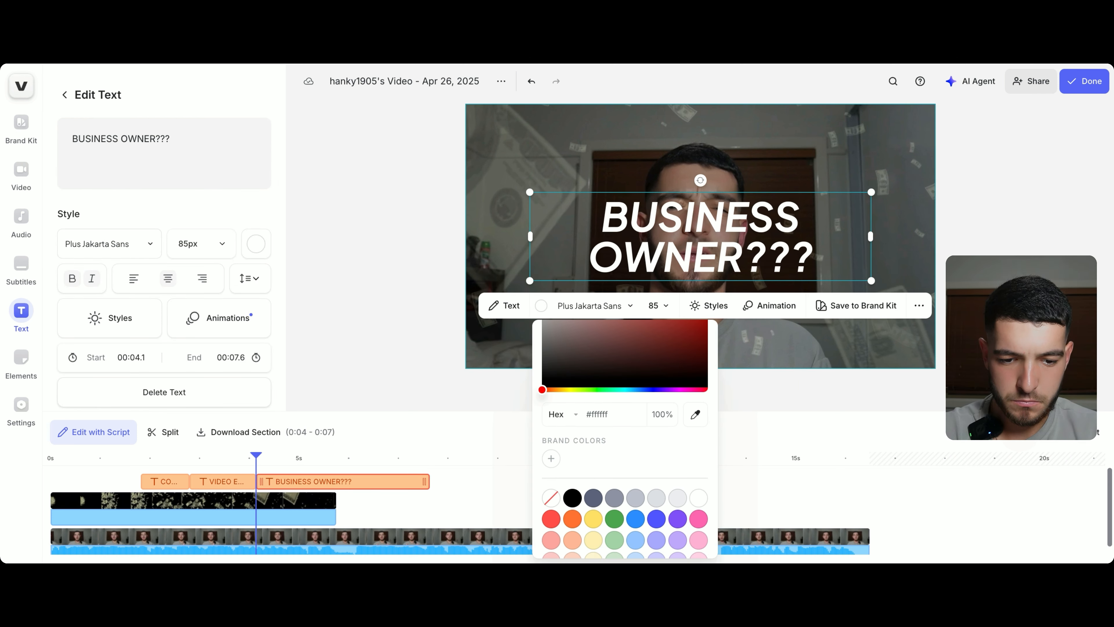
click(593, 519)
click(644, 185)
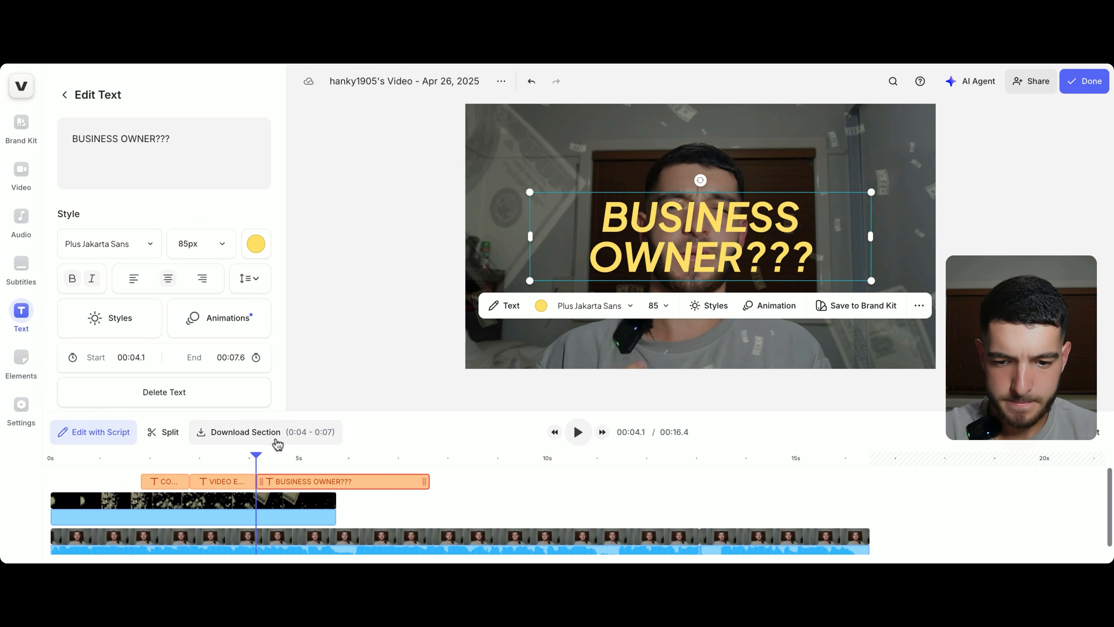
Step: Shorten the BUSINESS OWNER??? headline to end at 5.7 s and move it to the upper part of the frame
click(578, 432)
click(579, 432)
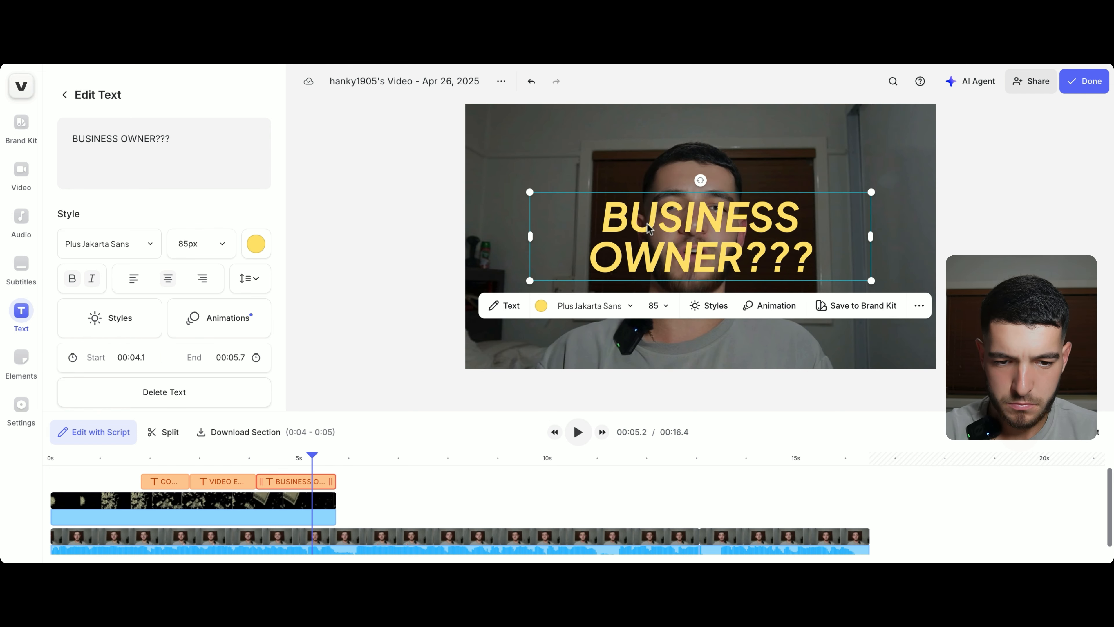
drag(649, 228, 649, 153)
Step: Play the video from the start to review the three headlines and scrub back through them
drag(101, 458, 26, 457)
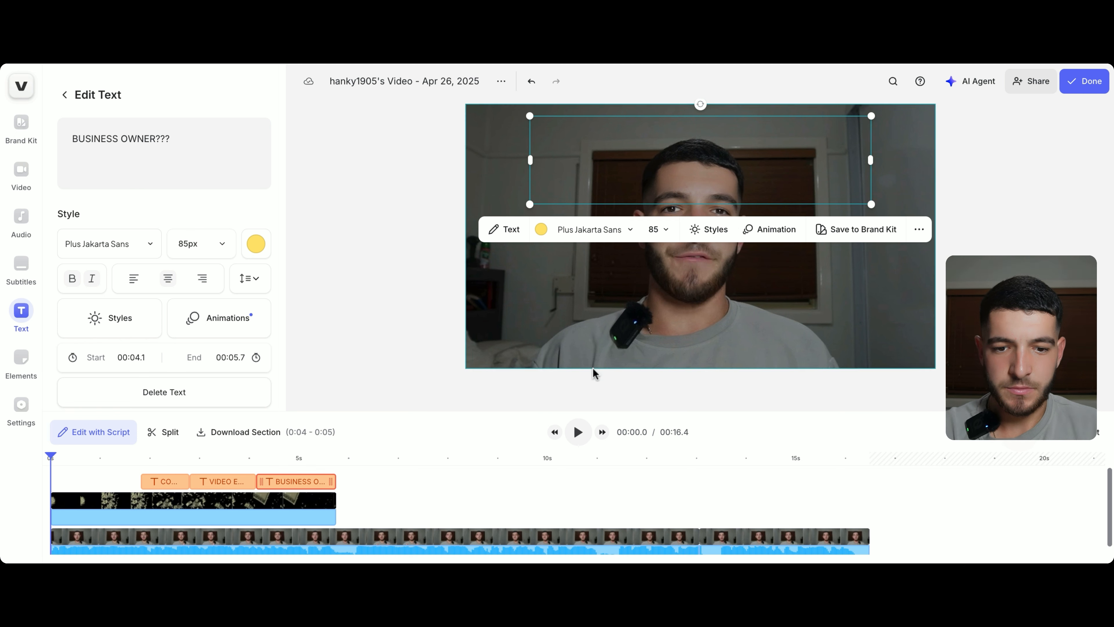
click(578, 439)
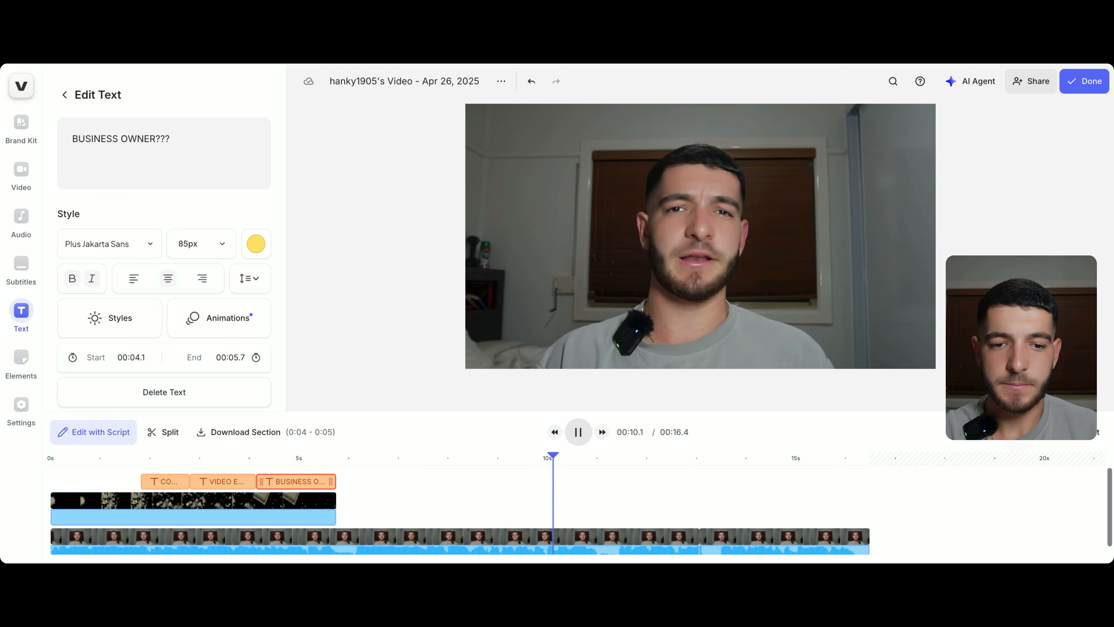
key(space)
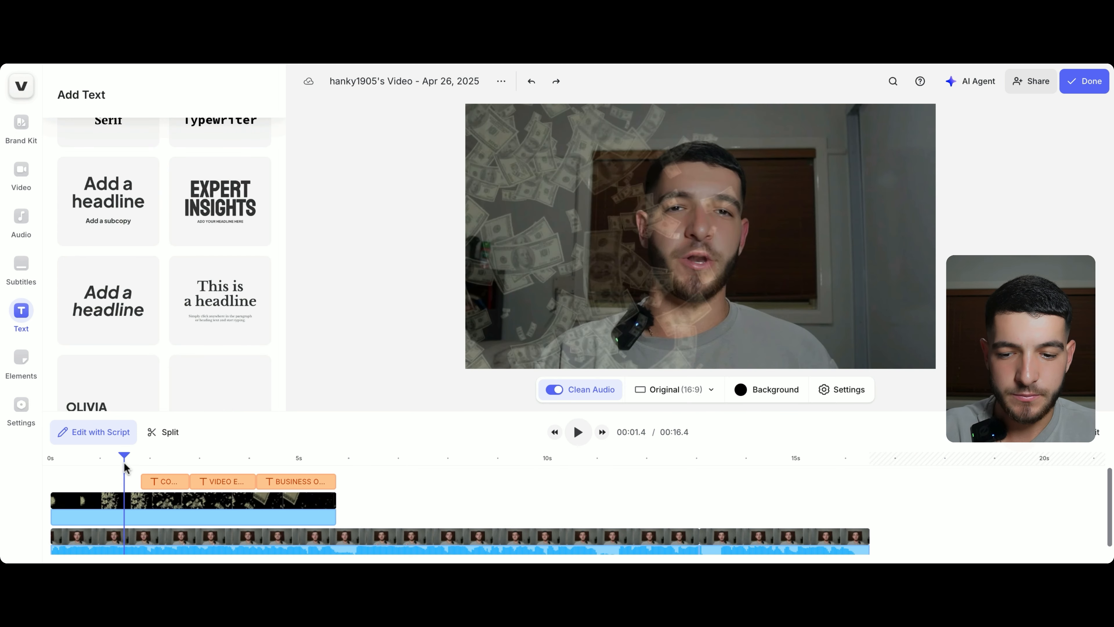
drag(125, 464, 297, 483)
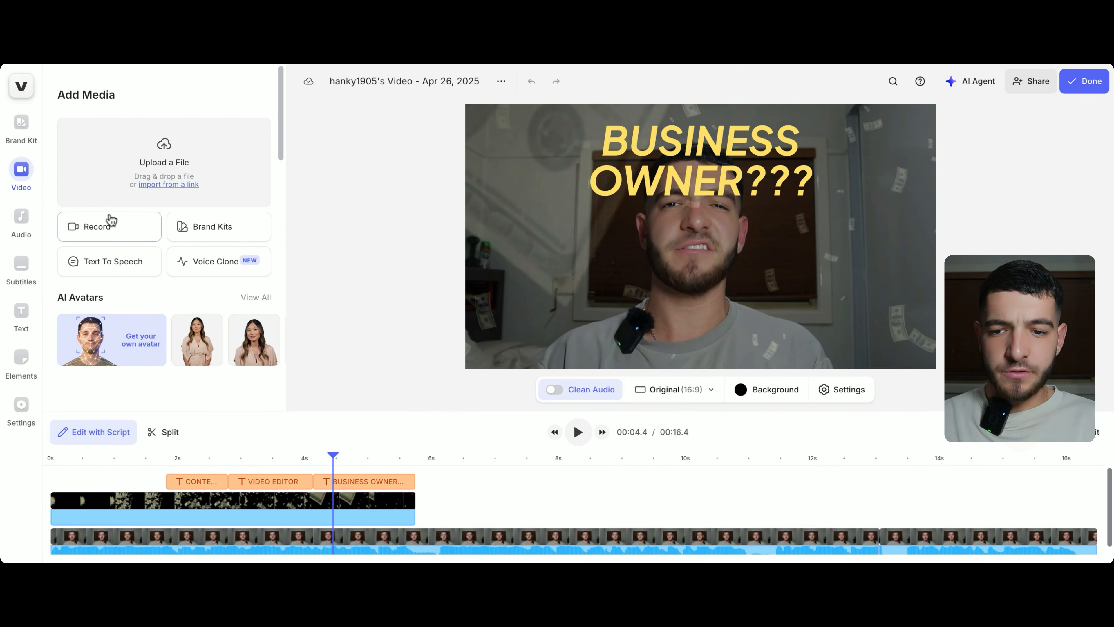
Step: Audition the stock music and add "Something Promising (instrumental)" to the timeline, starting at 0 s
scroll(111, 219, down, 10)
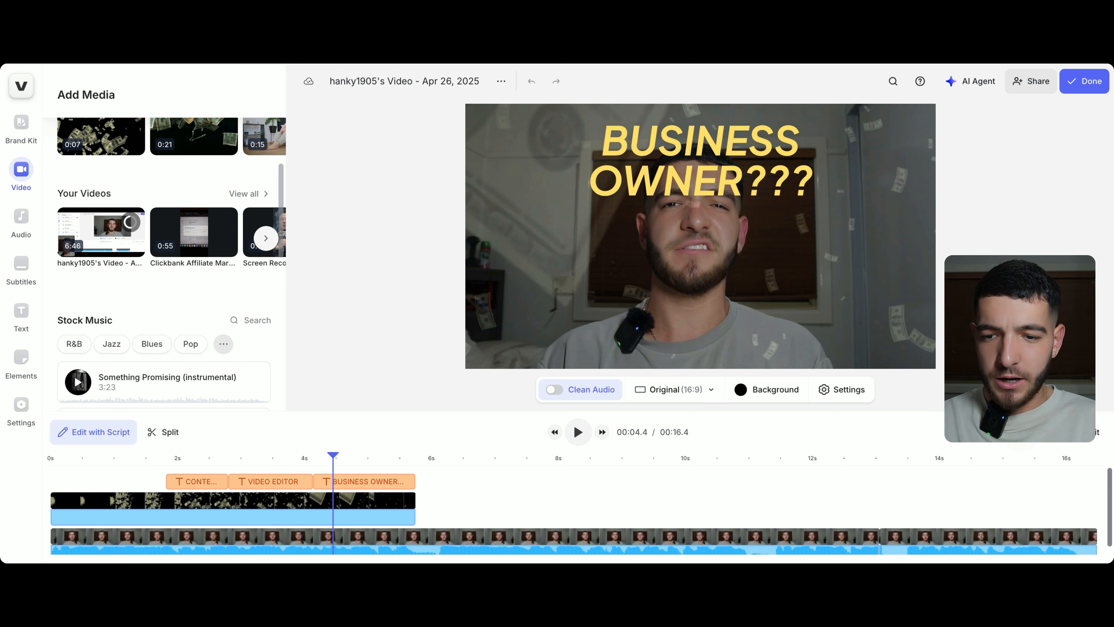
scroll(164, 263, down, 3)
scroll(102, 257, down, 1)
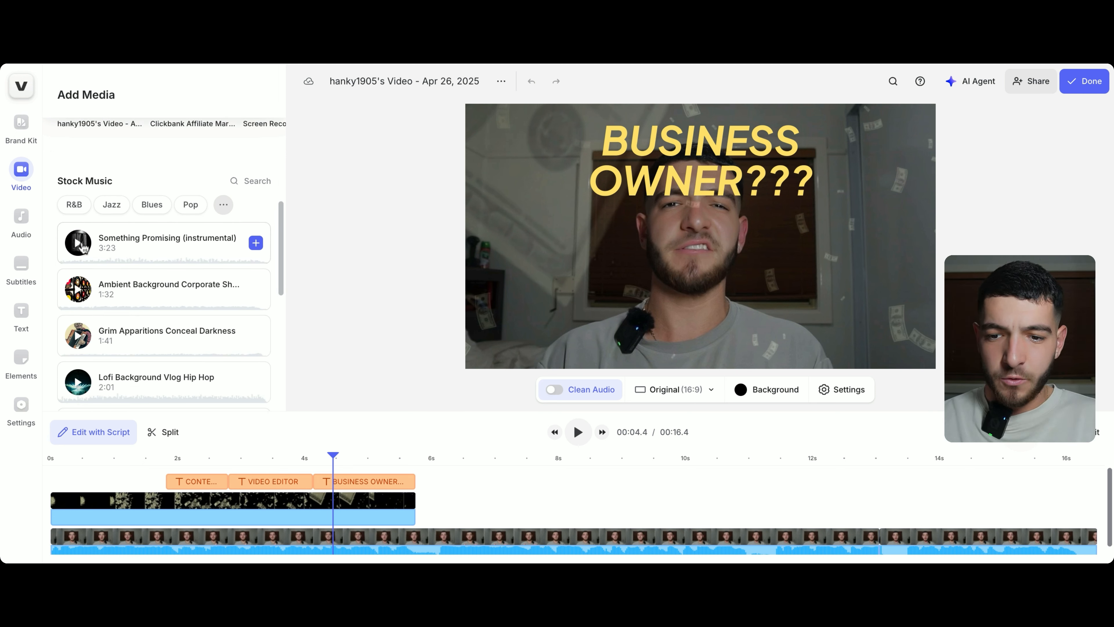
click(79, 243)
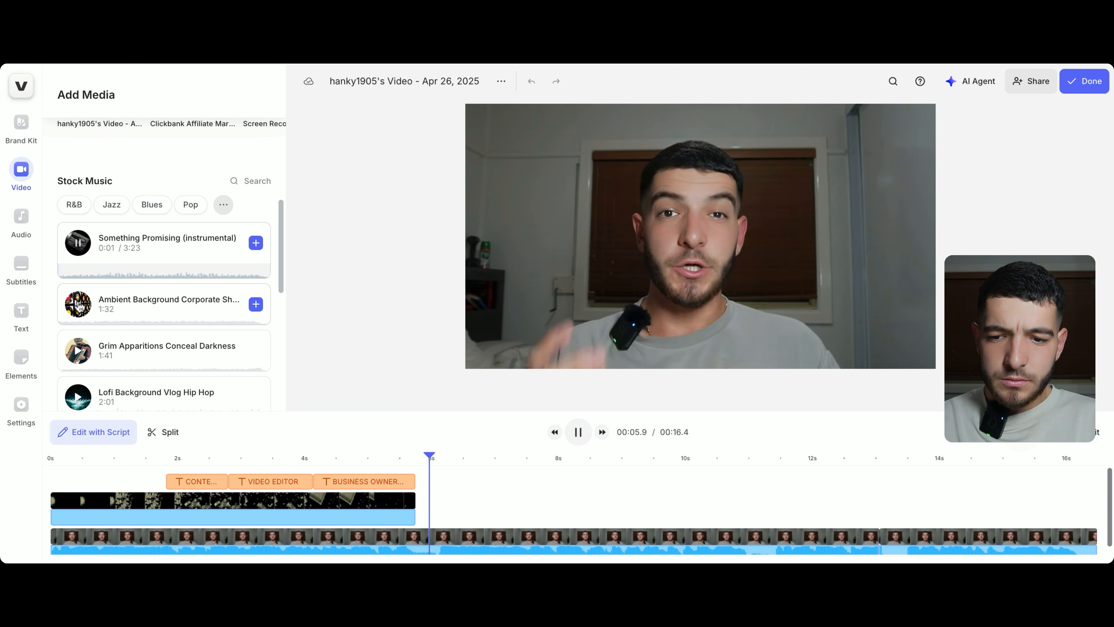
click(79, 336)
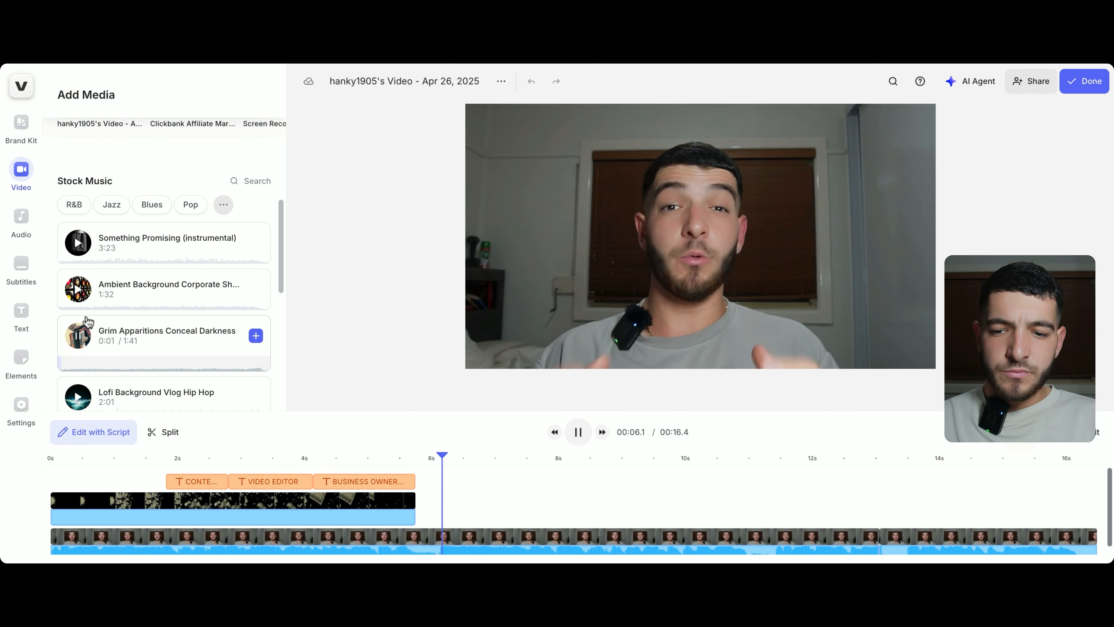
click(80, 336)
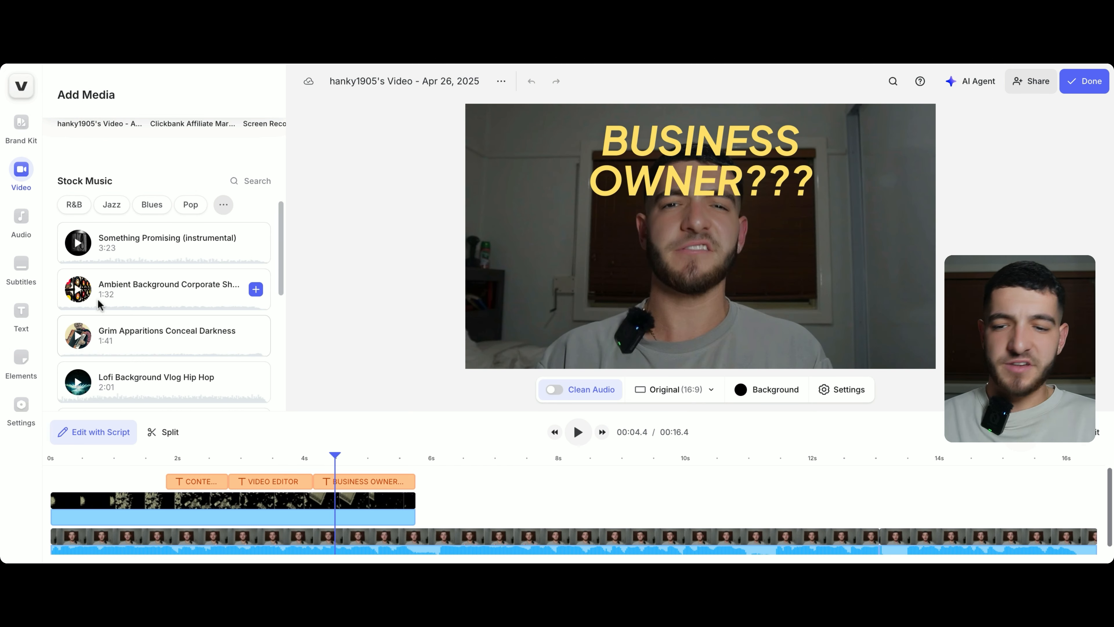
click(255, 243)
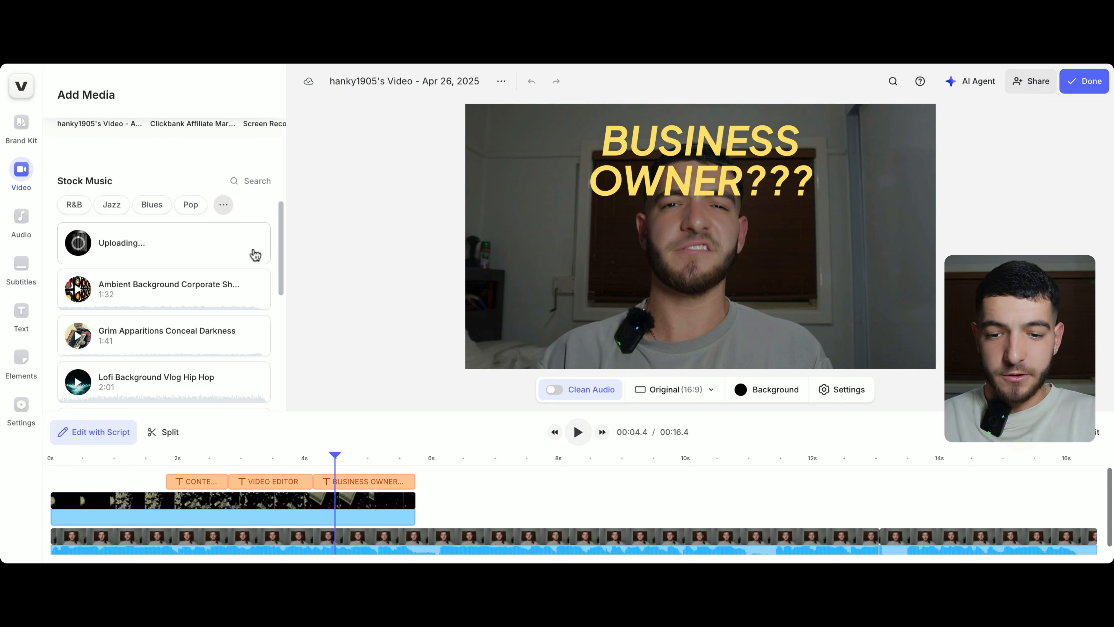
click(200, 527)
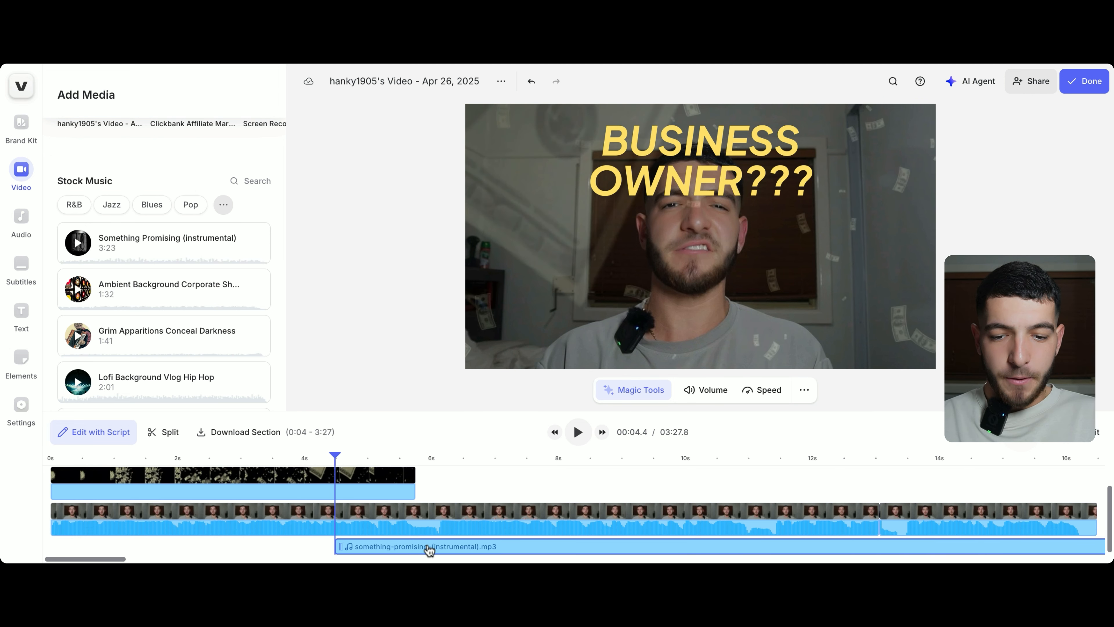
drag(429, 548, 130, 553)
Step: Trim the end of the music track to match the end of the main video at 16.4 s
click(189, 527)
scroll(189, 527, right, 15)
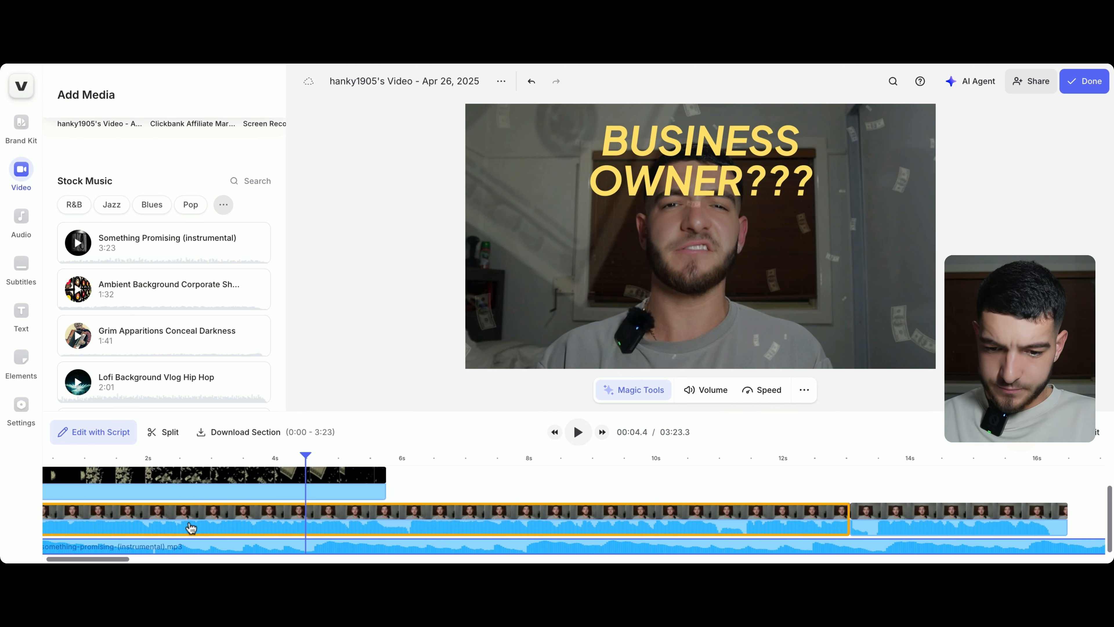
scroll(189, 527, right, 20)
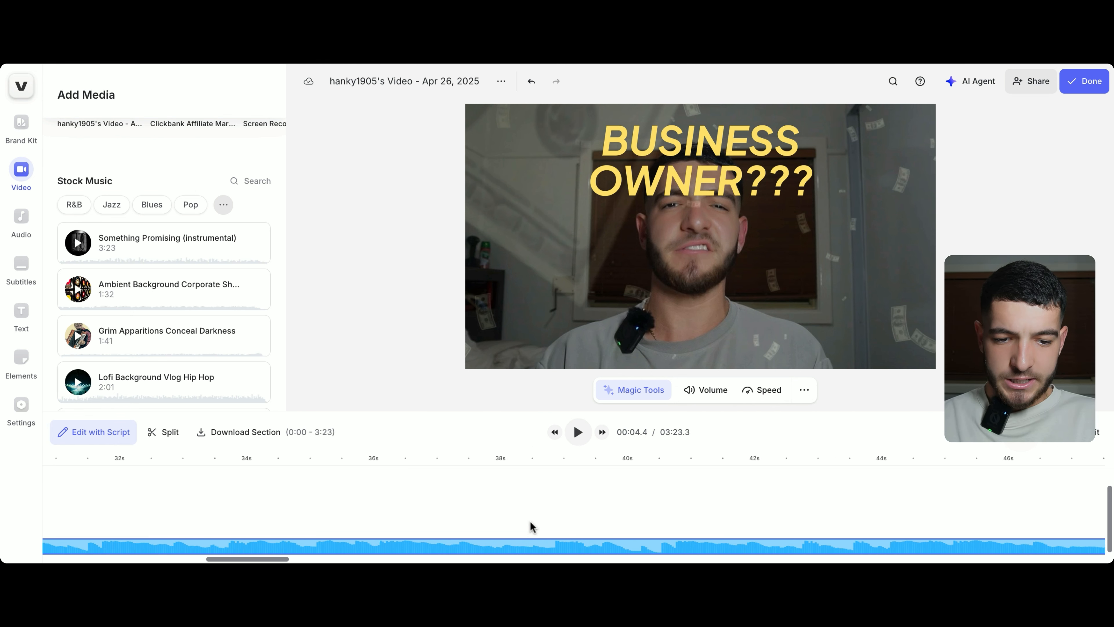
scroll(531, 523, down, 10)
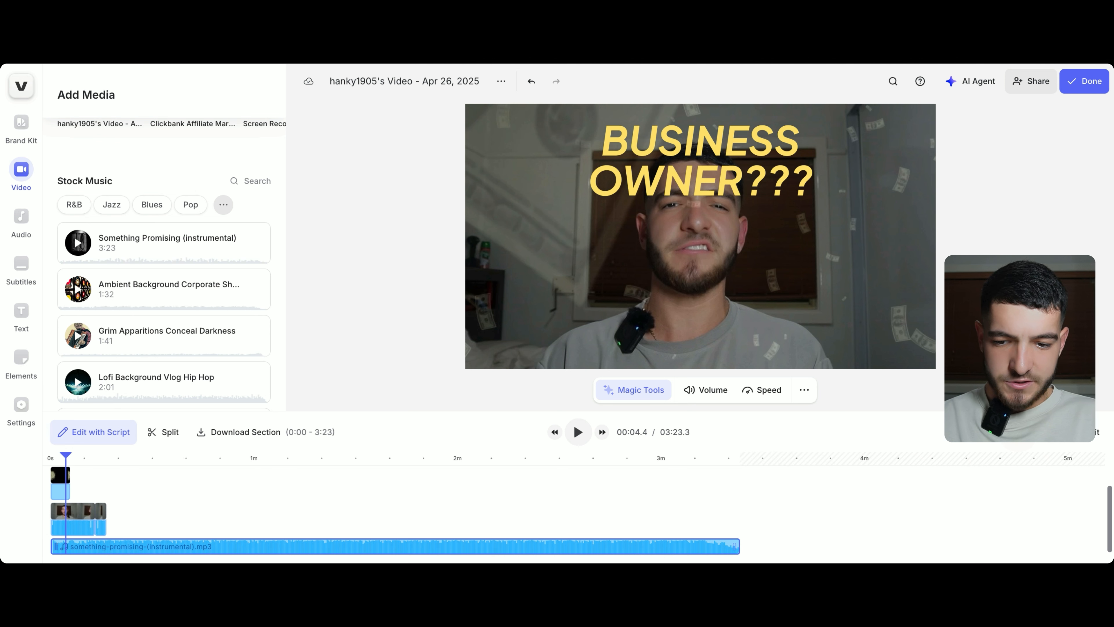
drag(736, 547, 105, 540)
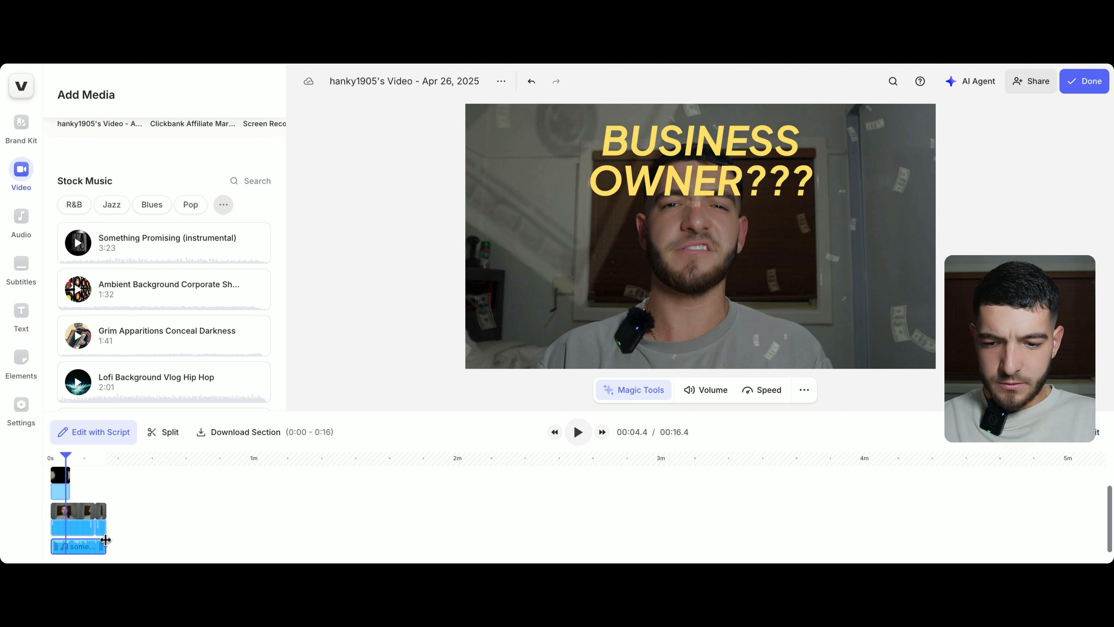
Step: Play the video from the beginning with the music track and pause at 5.1 s
scroll(129, 521, up, 10)
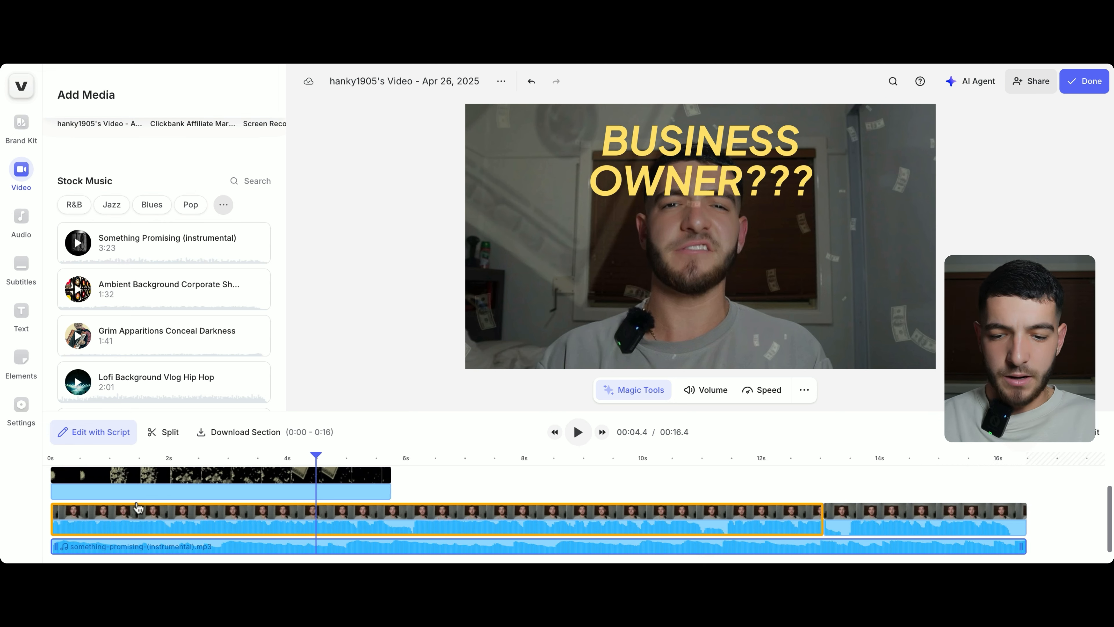
click(183, 497)
scroll(184, 497, up, 1)
scroll(186, 497, left, 2)
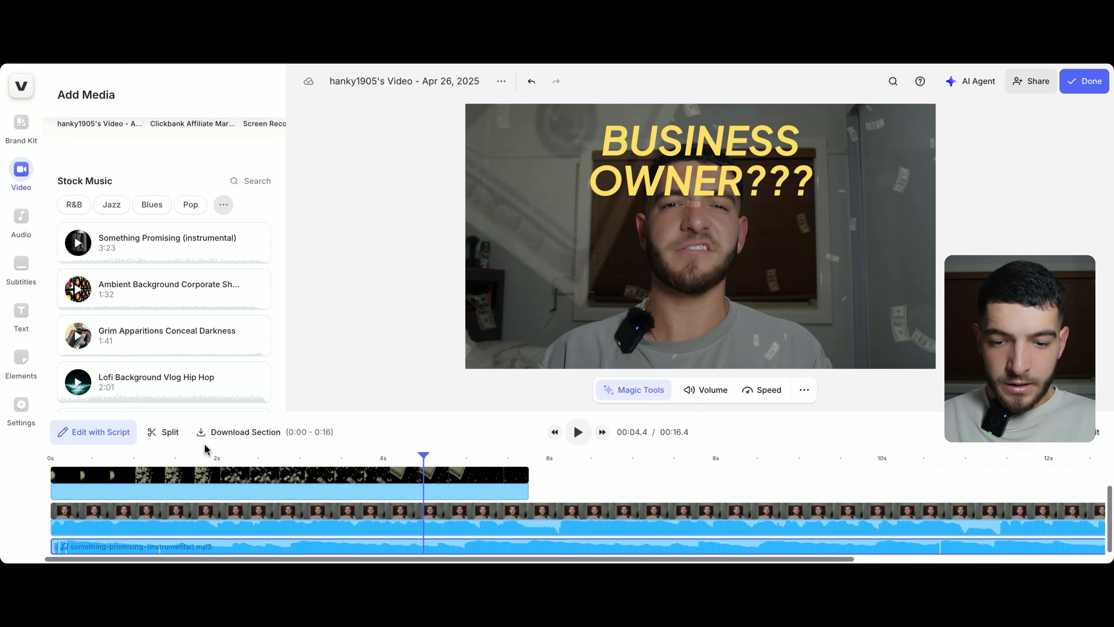
click(52, 459)
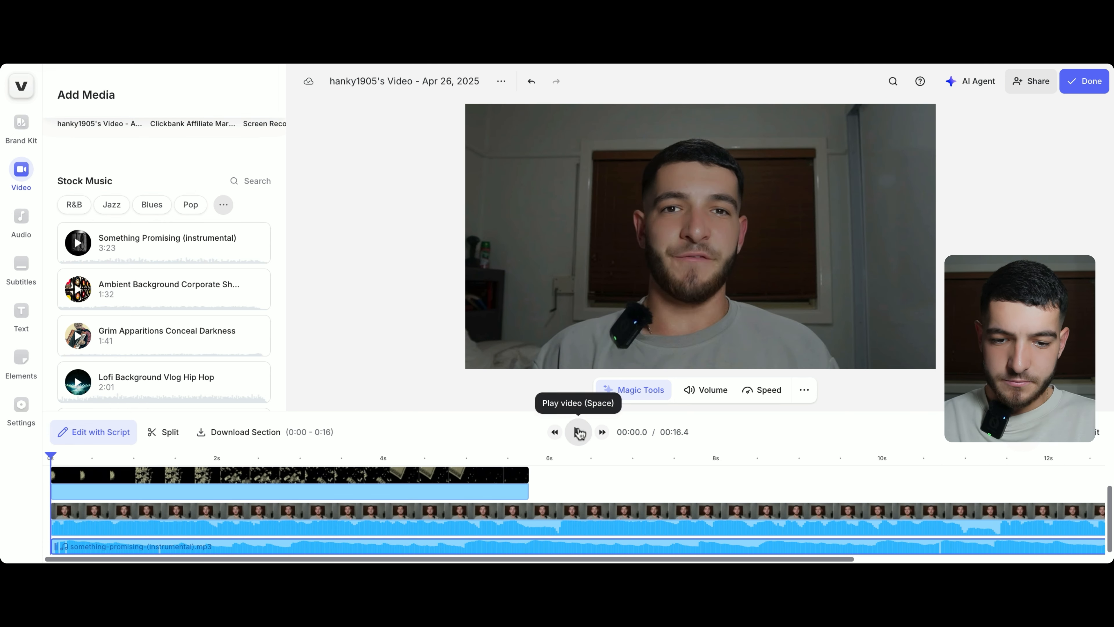
click(578, 432)
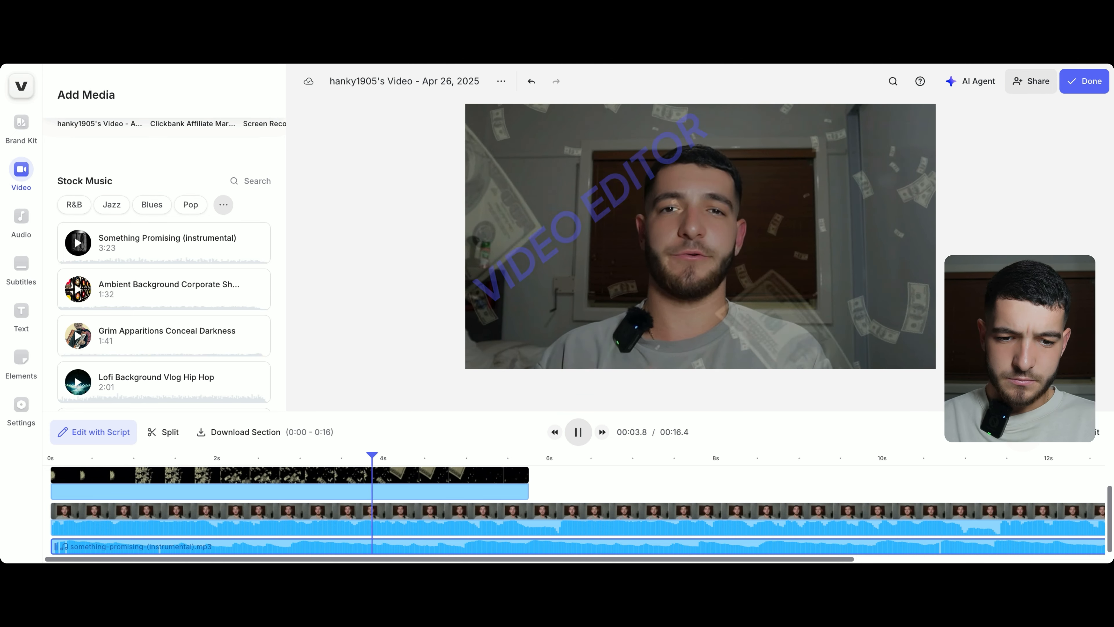
click(578, 432)
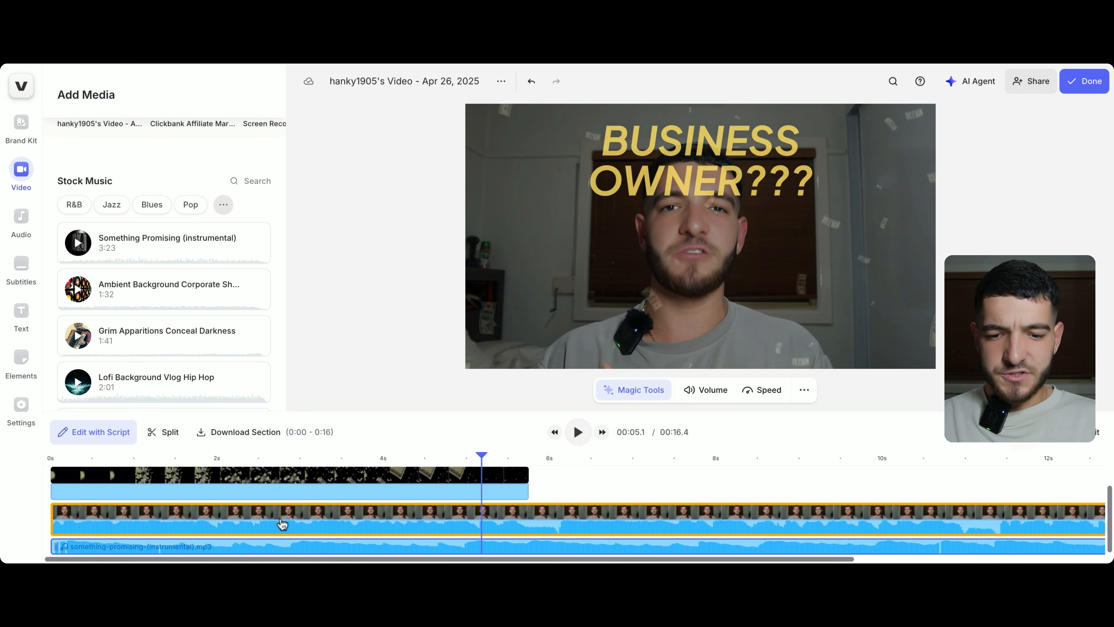
Step: Set the music track's volume to 4% with a 1 s fade-out and play the video from its opening
click(164, 474)
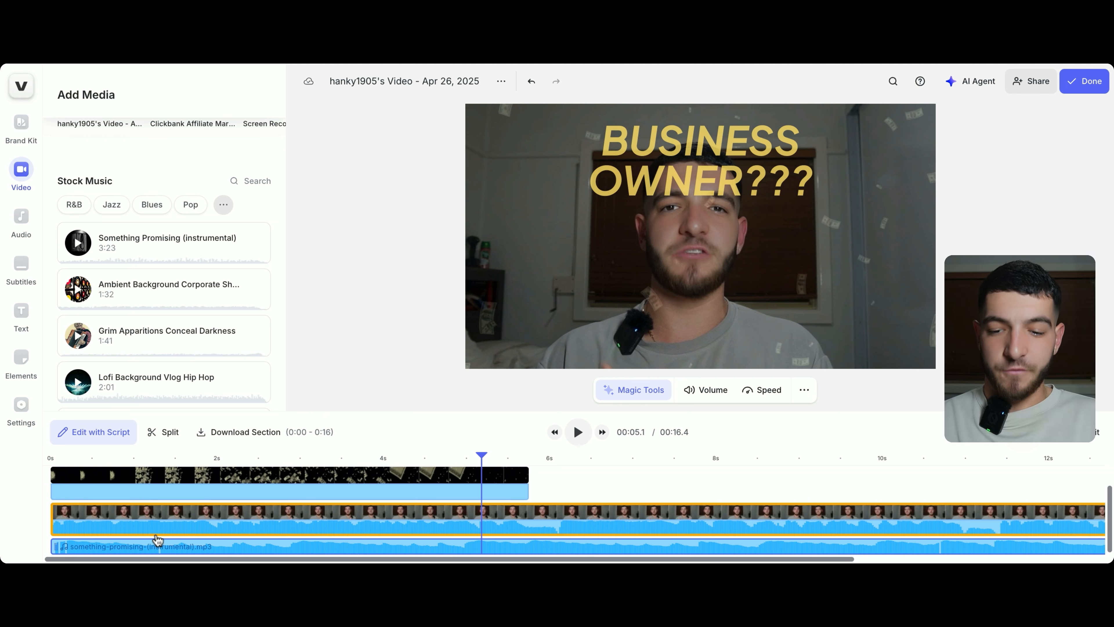
click(147, 550)
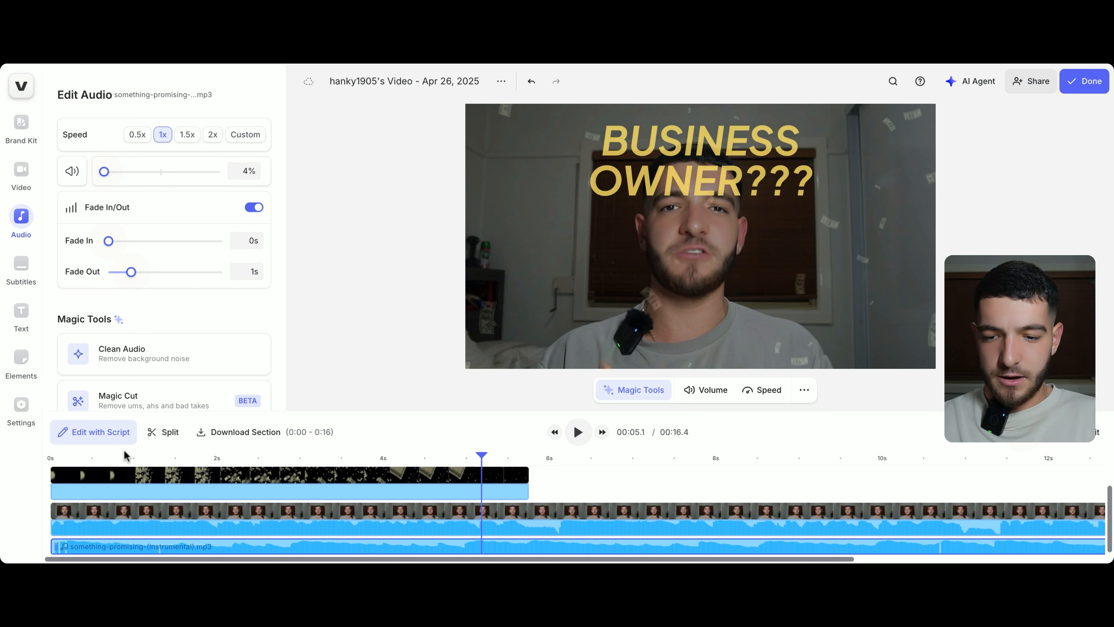
click(83, 456)
click(579, 432)
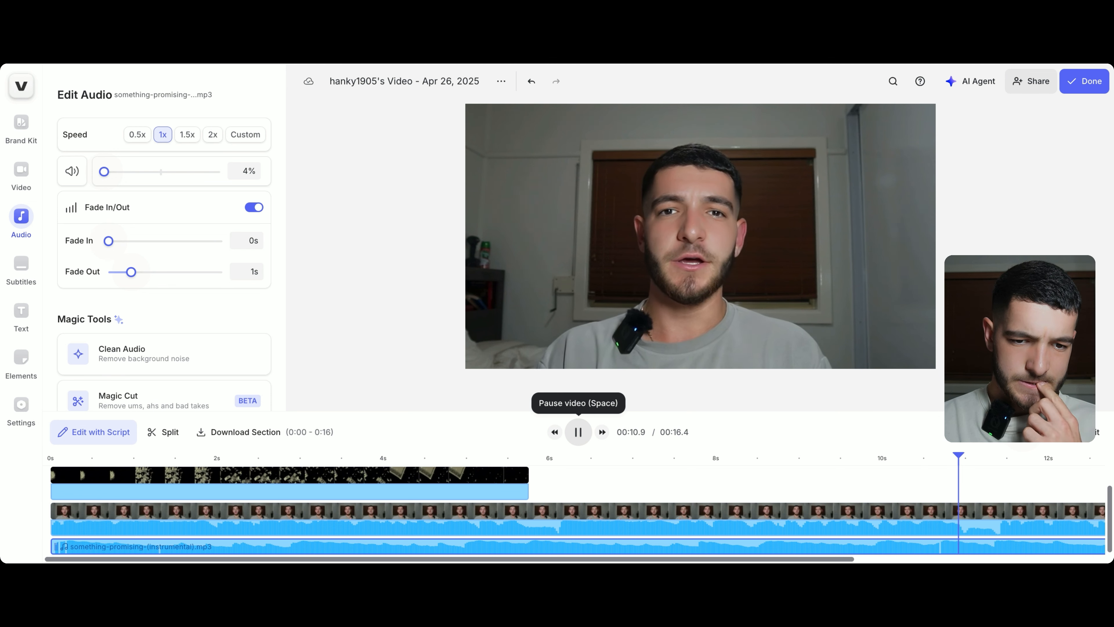
Step: Pause the playback, return the playhead to 0.8 s and browse the media library down to the sound effects
click(578, 432)
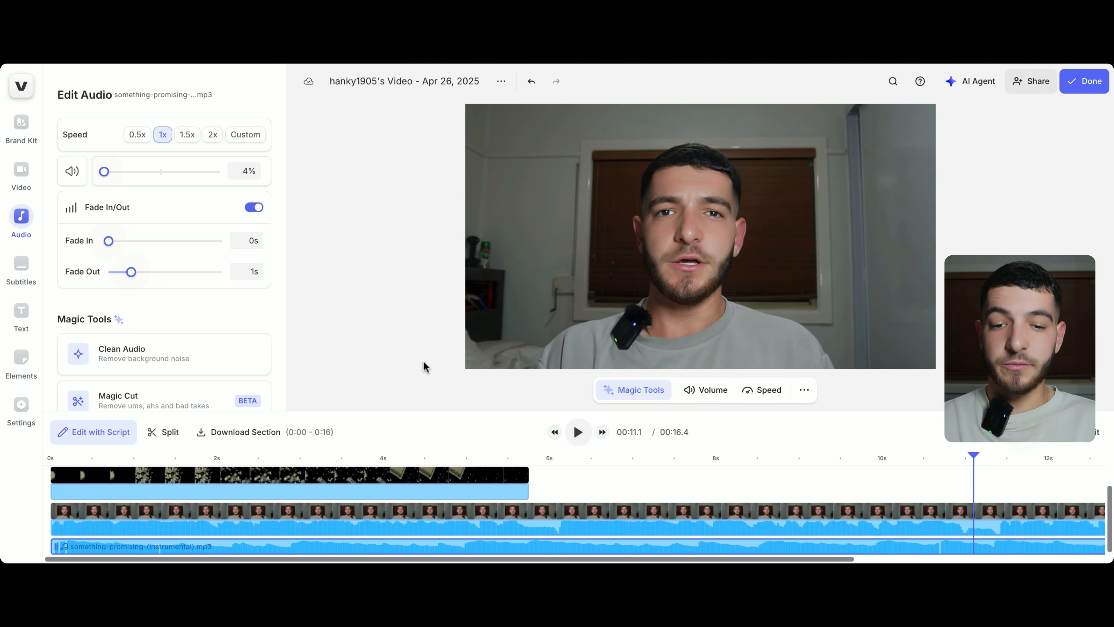
click(120, 459)
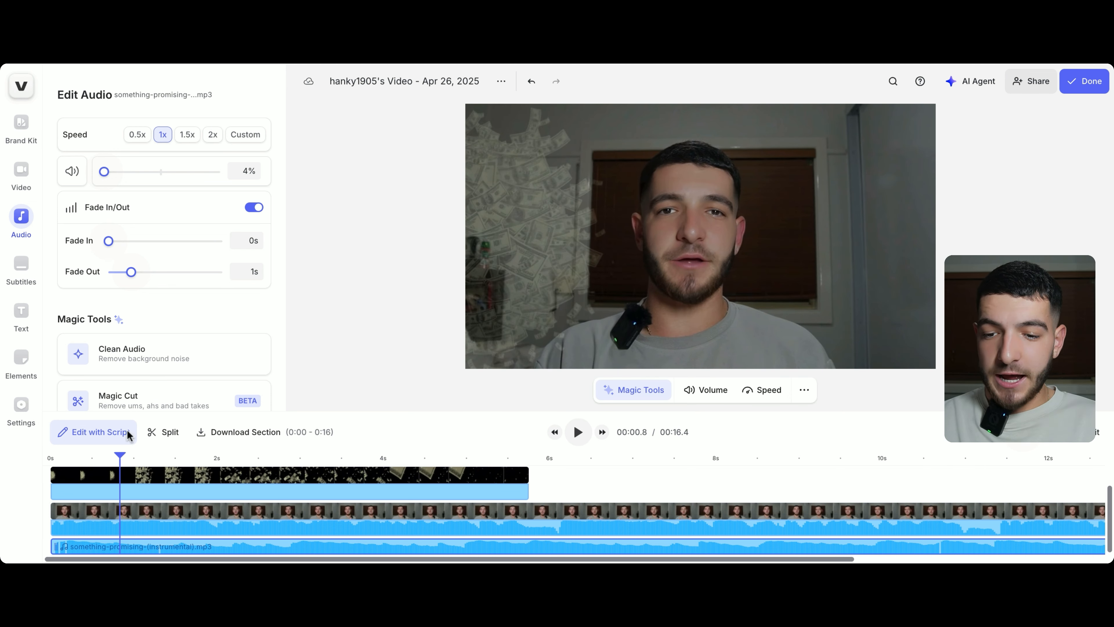
click(21, 171)
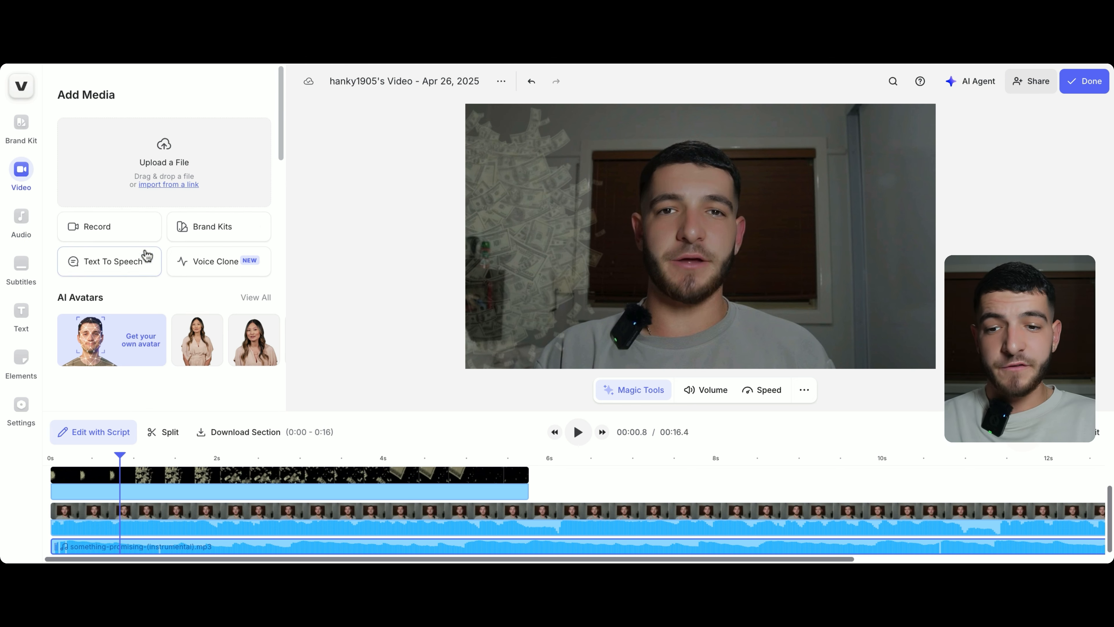
scroll(145, 254, down, 6)
scroll(146, 254, down, 10)
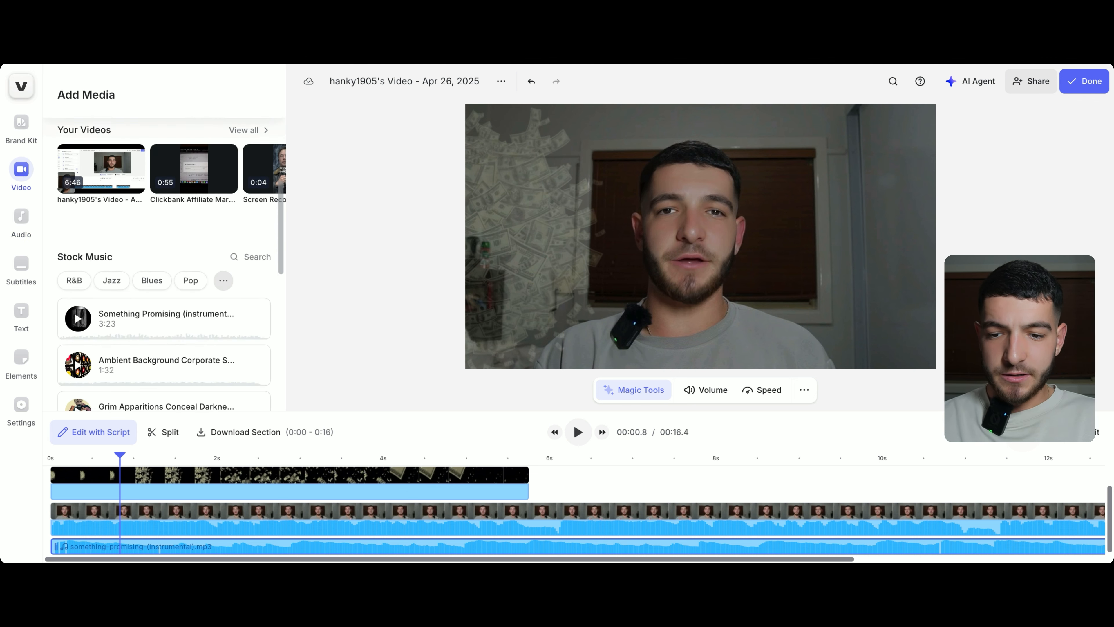
scroll(193, 253, down, 2)
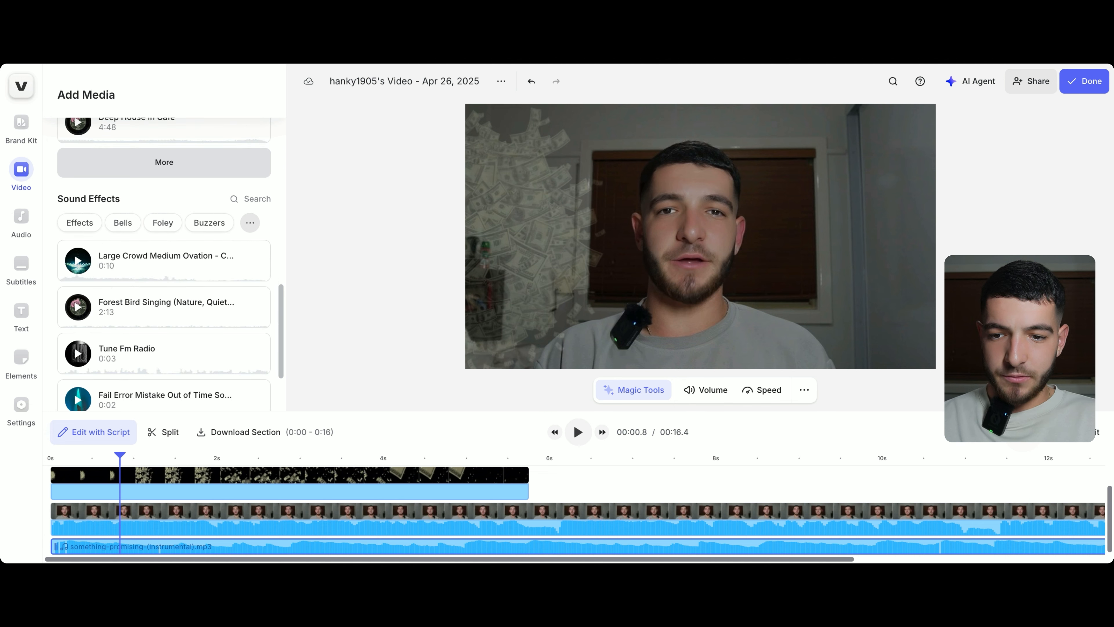
scroll(200, 539, up, 2)
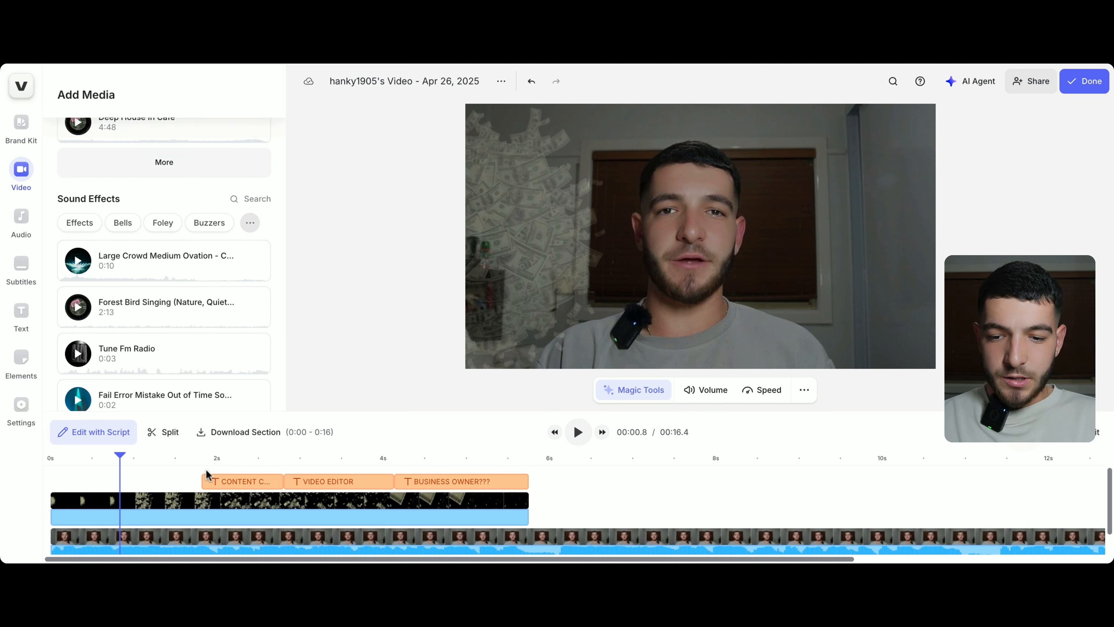
Step: Place the playhead at 1.9 s within the CONTENT CREATOR headline and search the sound effects for "pop"
click(201, 462)
mouse_move(201, 465)
mouse_down()
mouse_move(377, 462)
mouse_move(214, 466)
mouse_up()
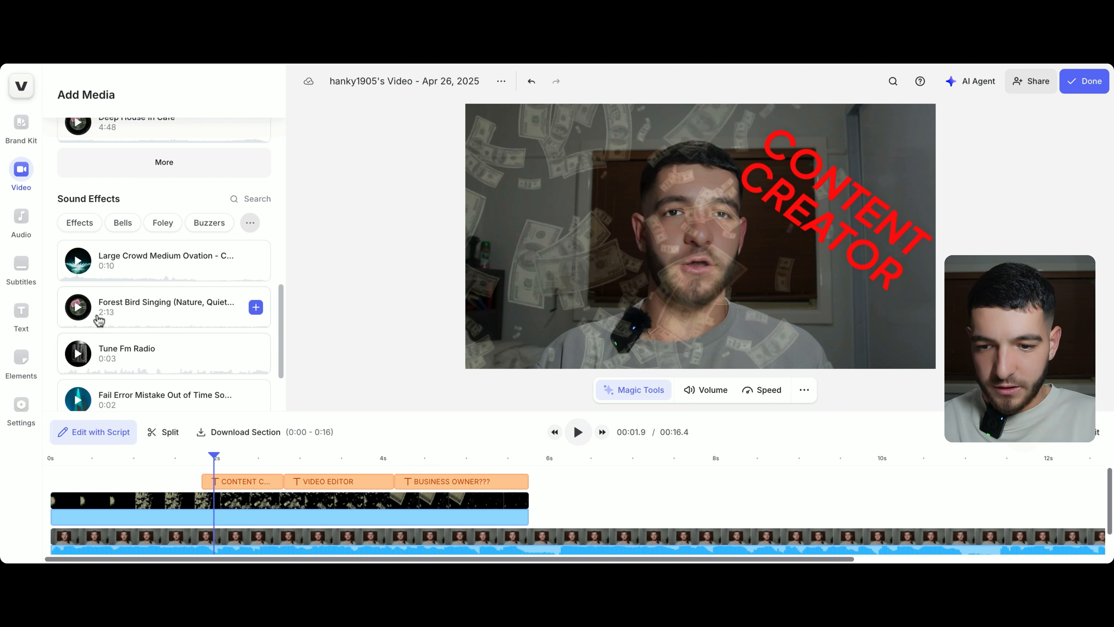
scroll(99, 320, down, 3)
scroll(154, 308, up, 3)
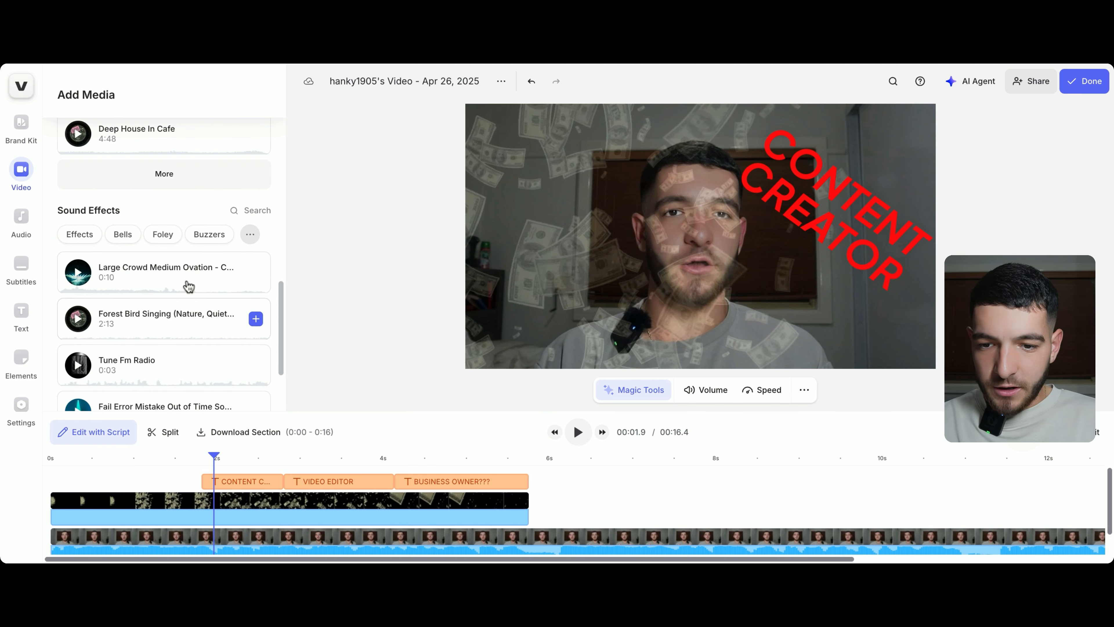
click(254, 212)
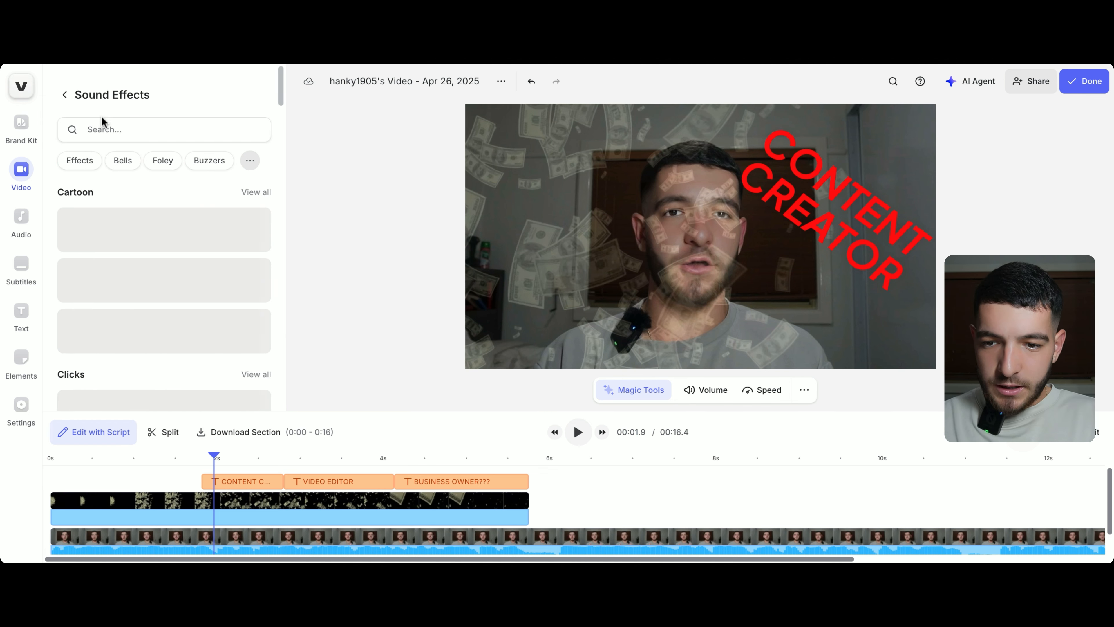
click(105, 130)
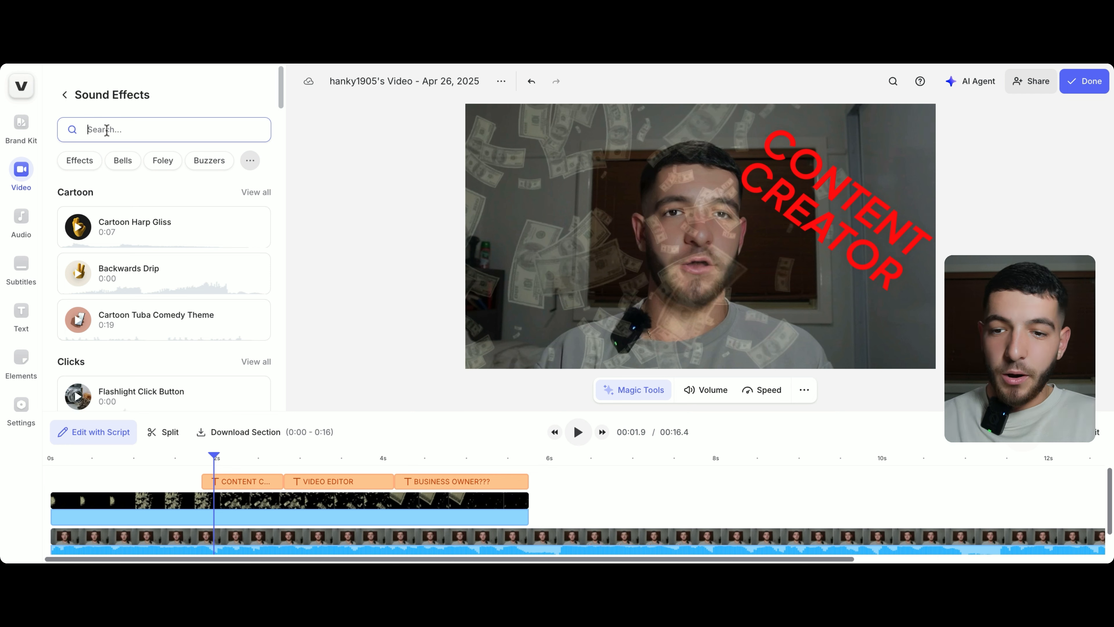
text(pop)
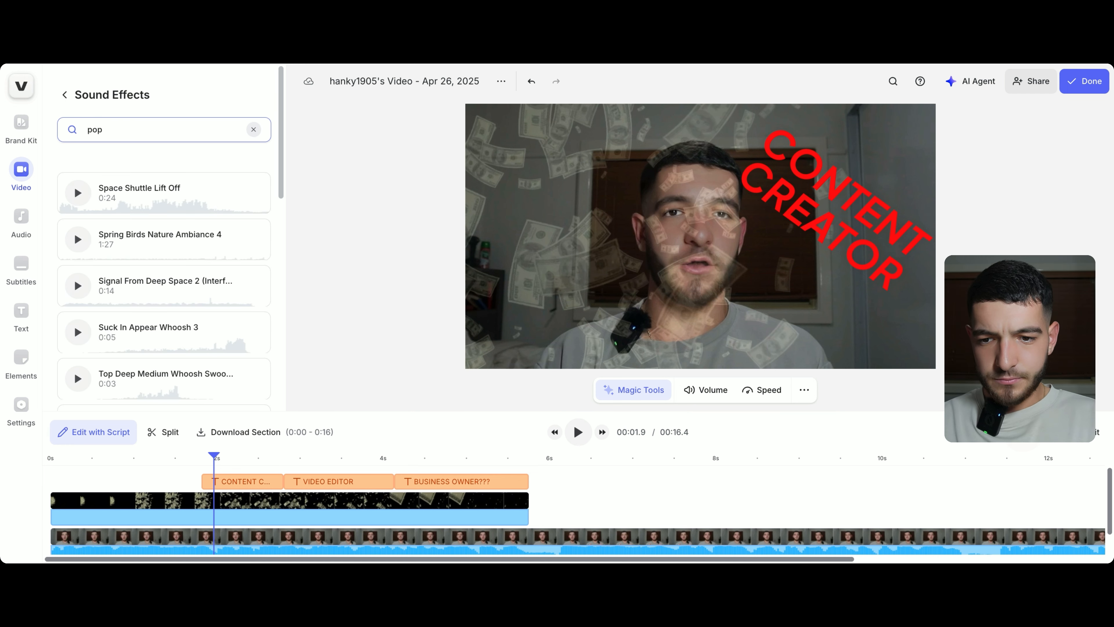
scroll(145, 254, down, 10)
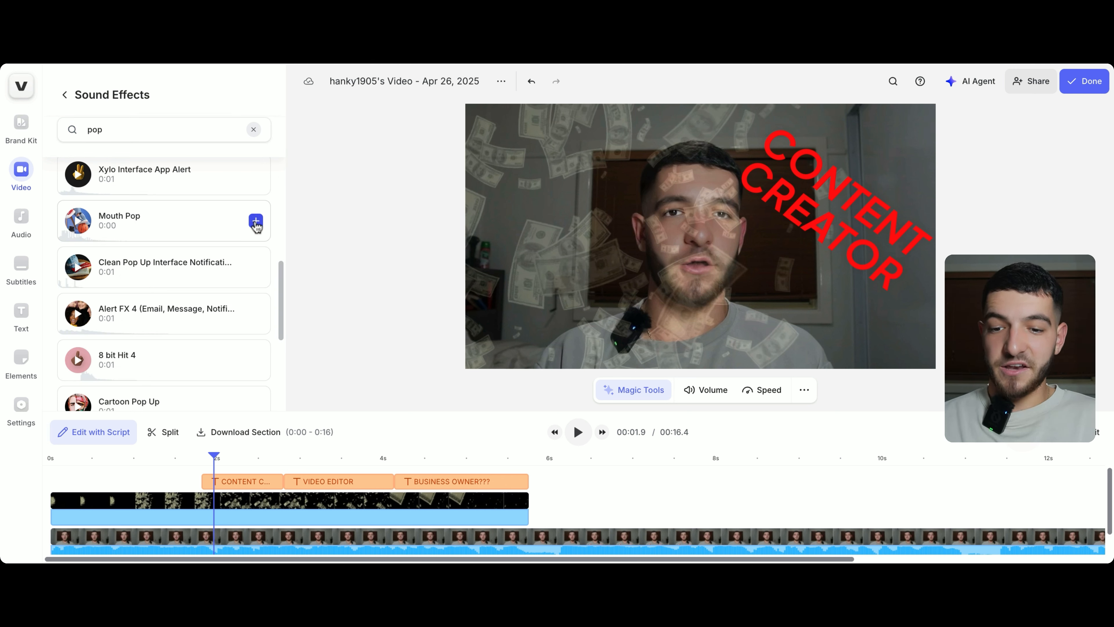
Step: Add the Mouth Pop sound effect at the start of the CONTENT CREATOR headline, at 1.8 s
drag(211, 460, 202, 459)
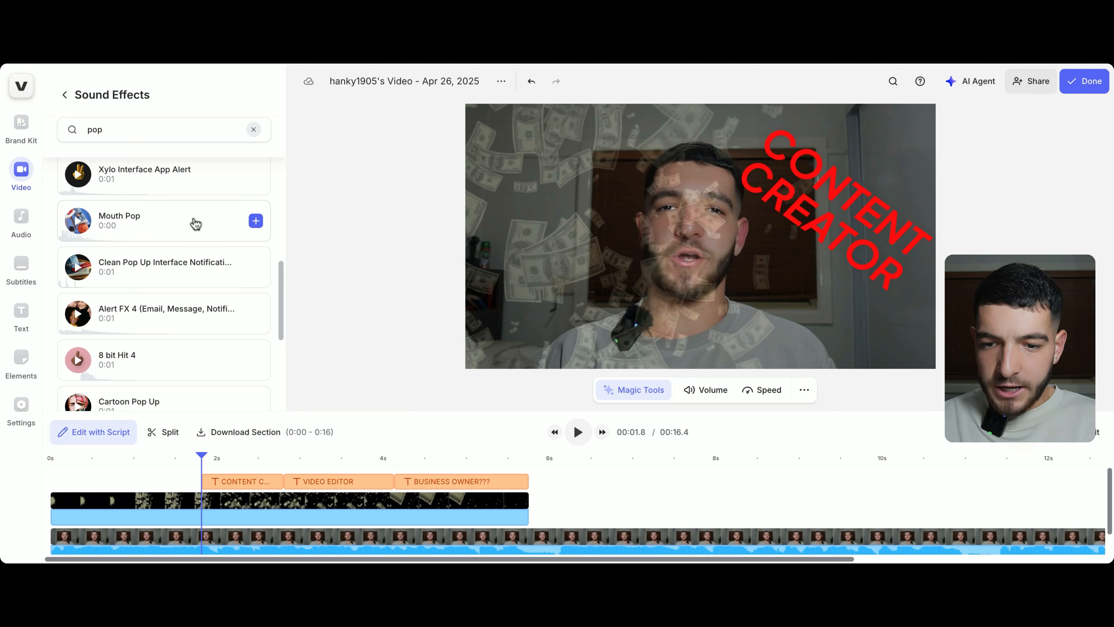
click(256, 221)
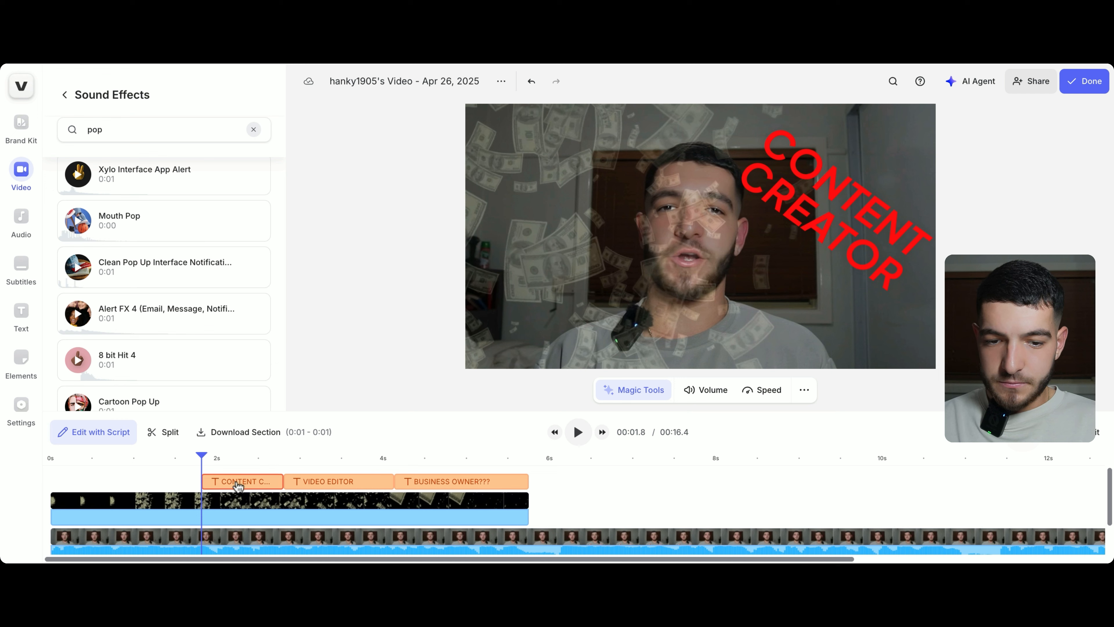
scroll(237, 527, down, 2)
scroll(237, 527, up, 2)
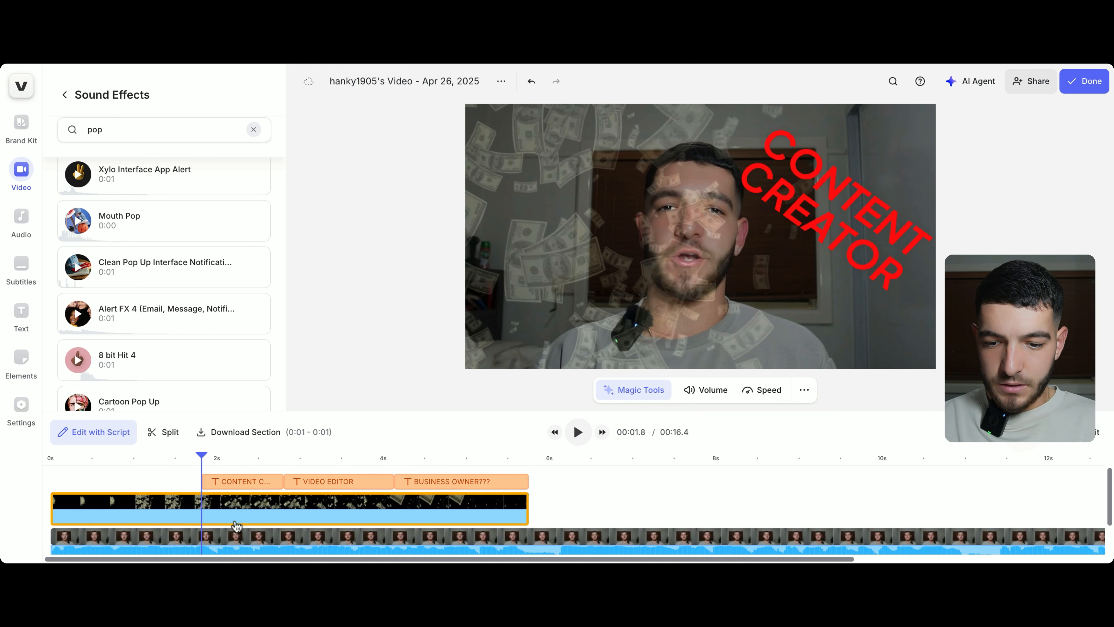
Step: Add another Mouth Pop sound effect where the VIDEO EDITOR headline begins, at 2.8 s
click(279, 465)
drag(281, 466, 286, 467)
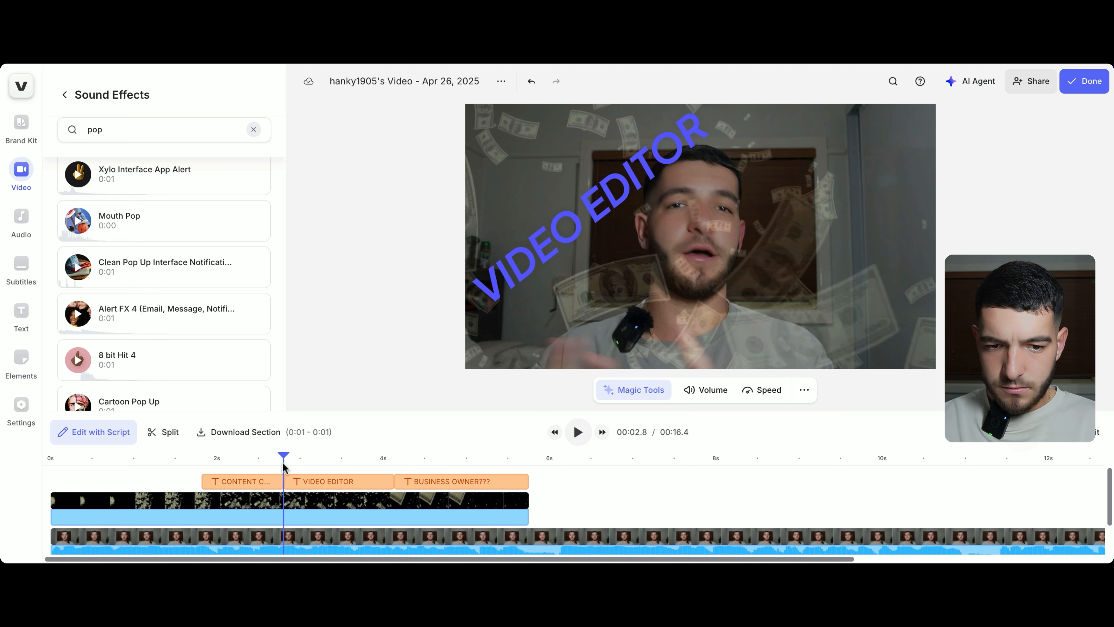
click(255, 223)
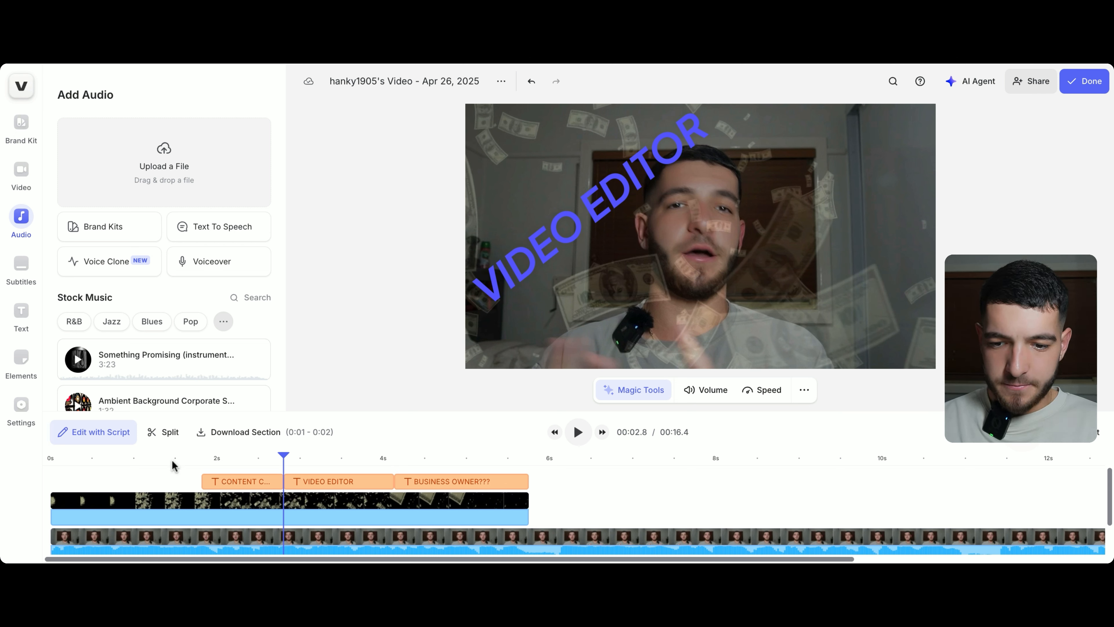
Step: Play the video from just before the CONTENT CREATOR headline and pause at 6.3 s
click(174, 466)
click(579, 432)
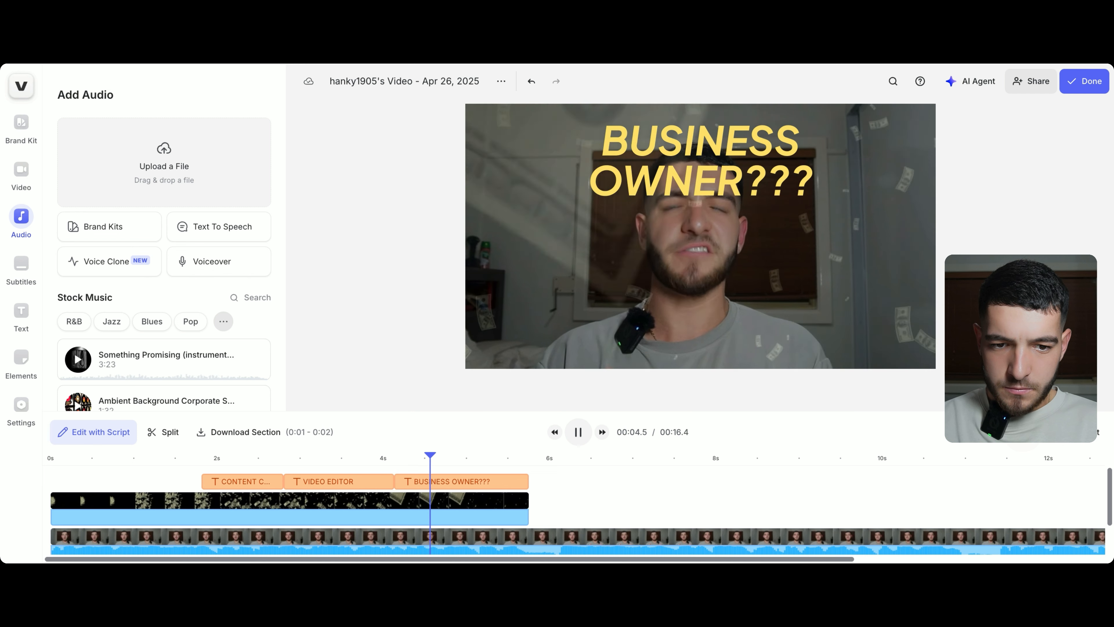
click(578, 431)
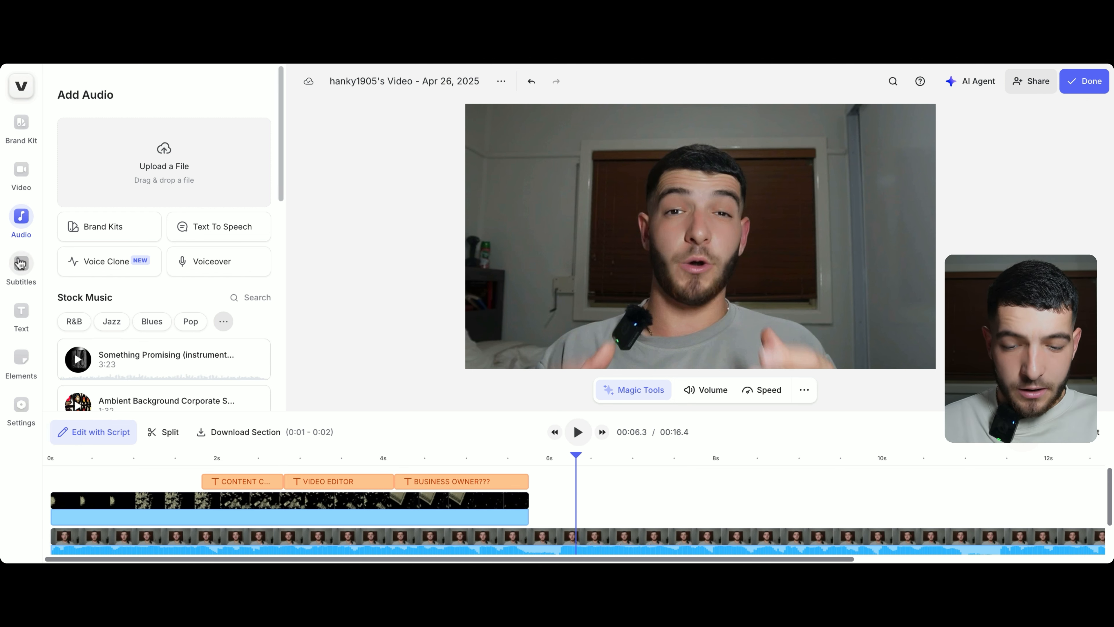
Step: Return the playhead to the start and auto-generate subtitles for the full project, keeping auto-detected English as the spoken language
drag(153, 459, 51, 456)
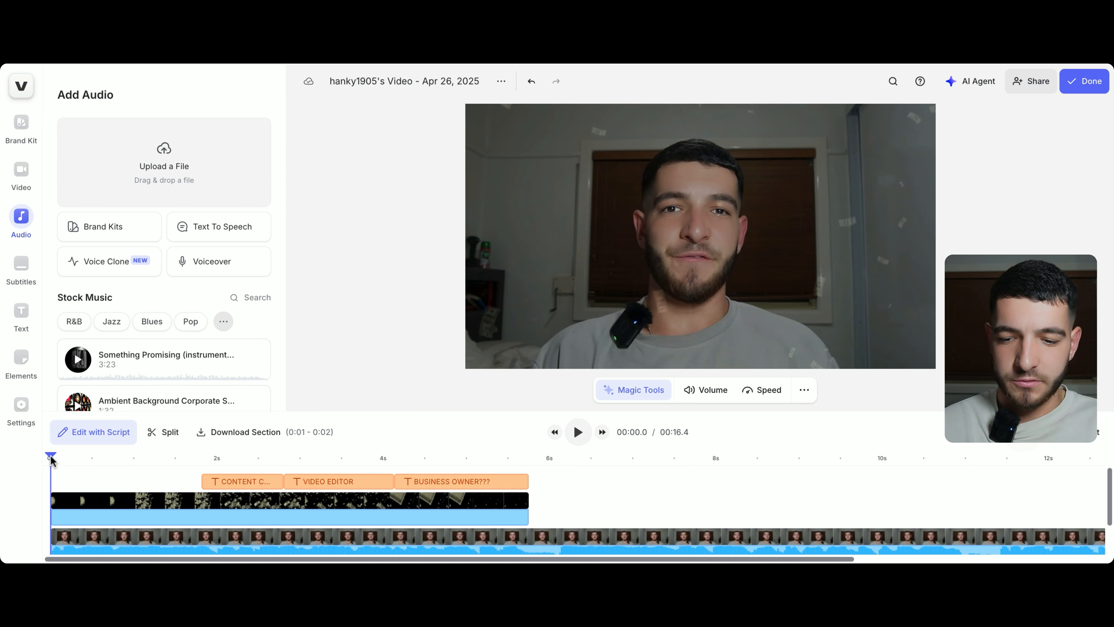
click(20, 279)
click(120, 162)
click(119, 162)
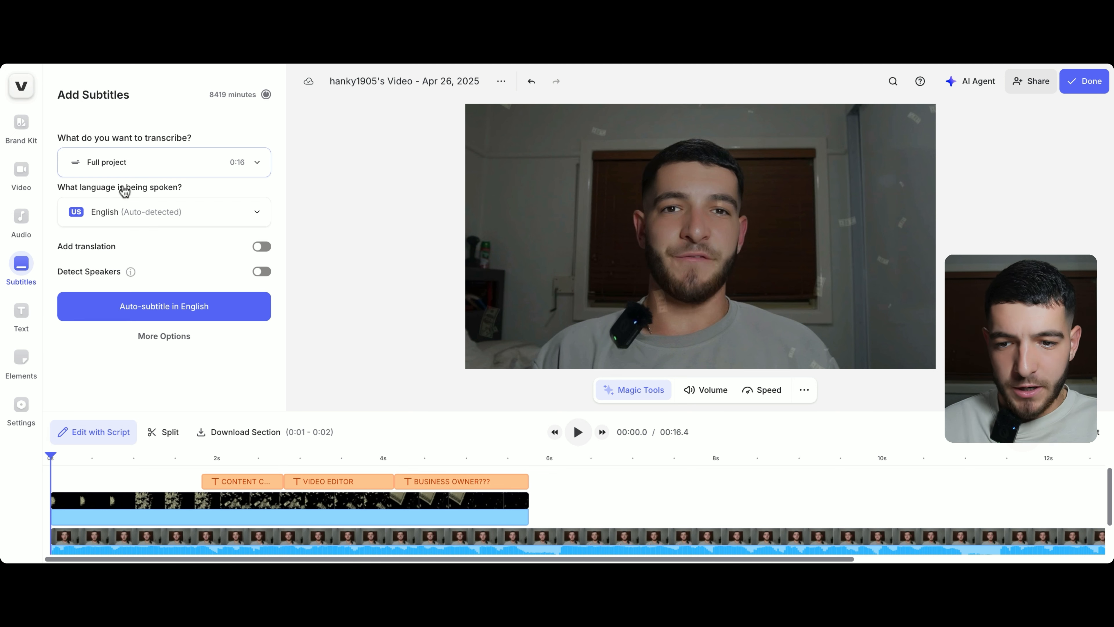
click(128, 213)
scroll(117, 347, down, 3)
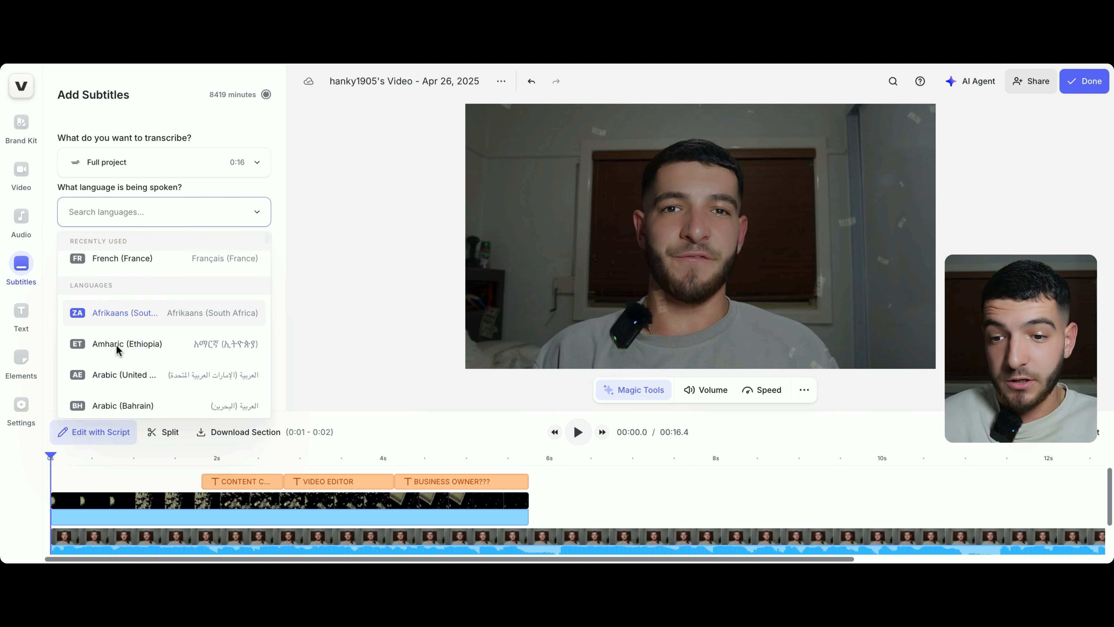
scroll(117, 346, down, 13)
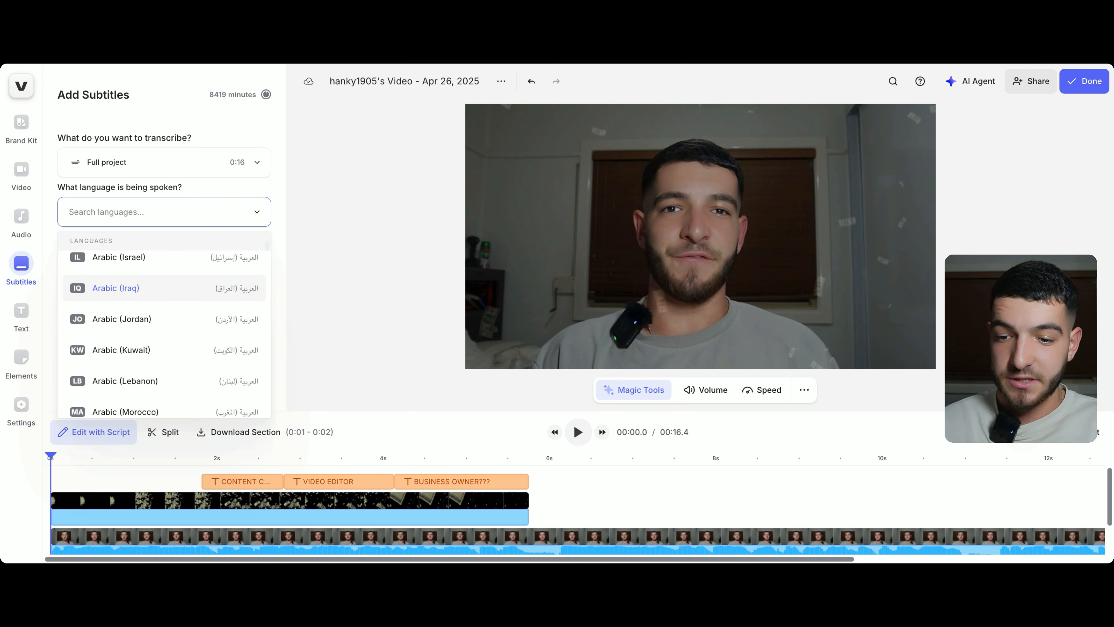
scroll(117, 347, down, 4)
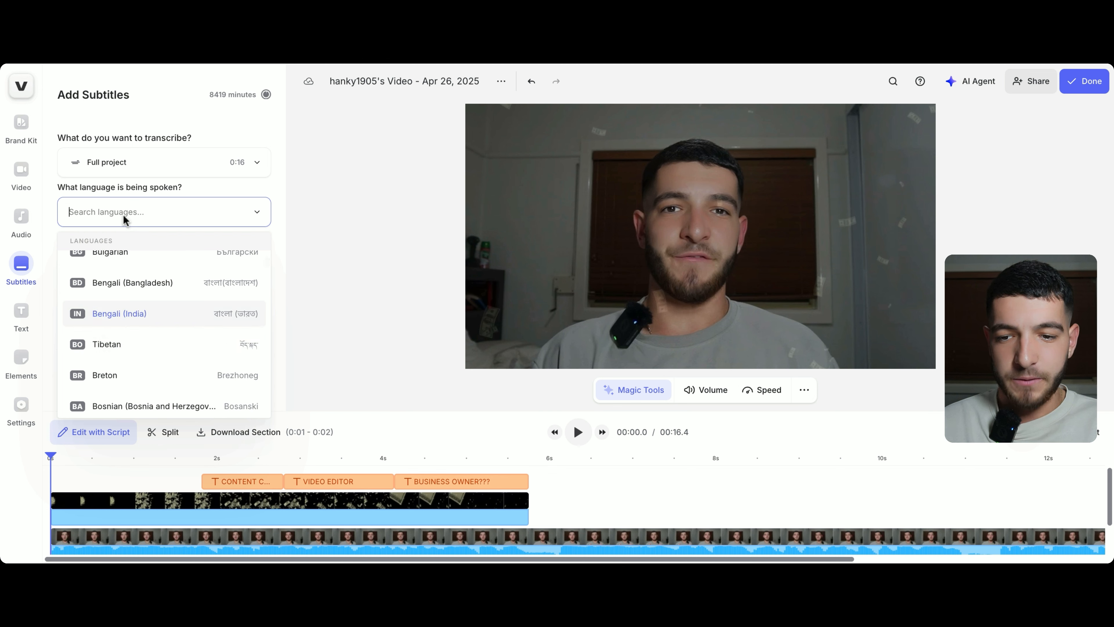
click(254, 215)
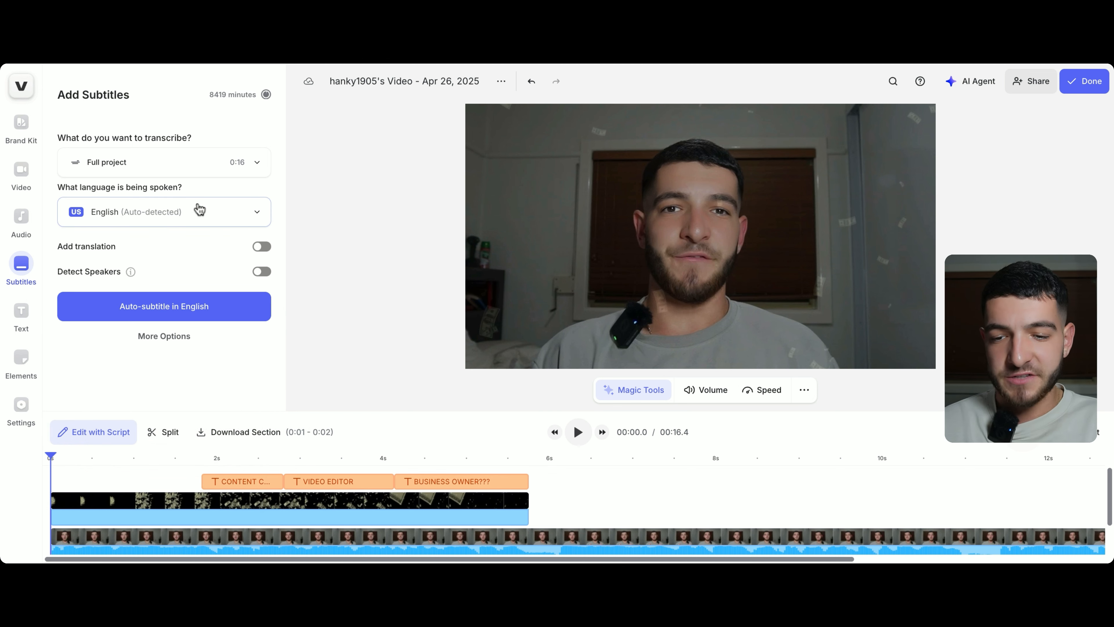
click(149, 308)
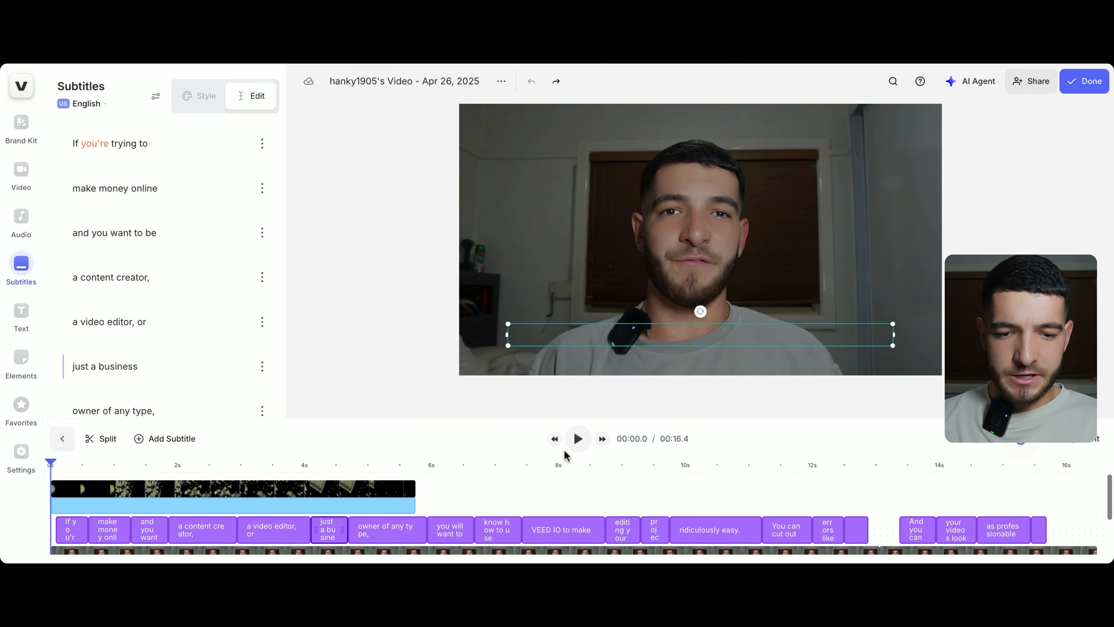
Step: Play the subtitled video from the beginning and pause at 4.2 s
click(576, 443)
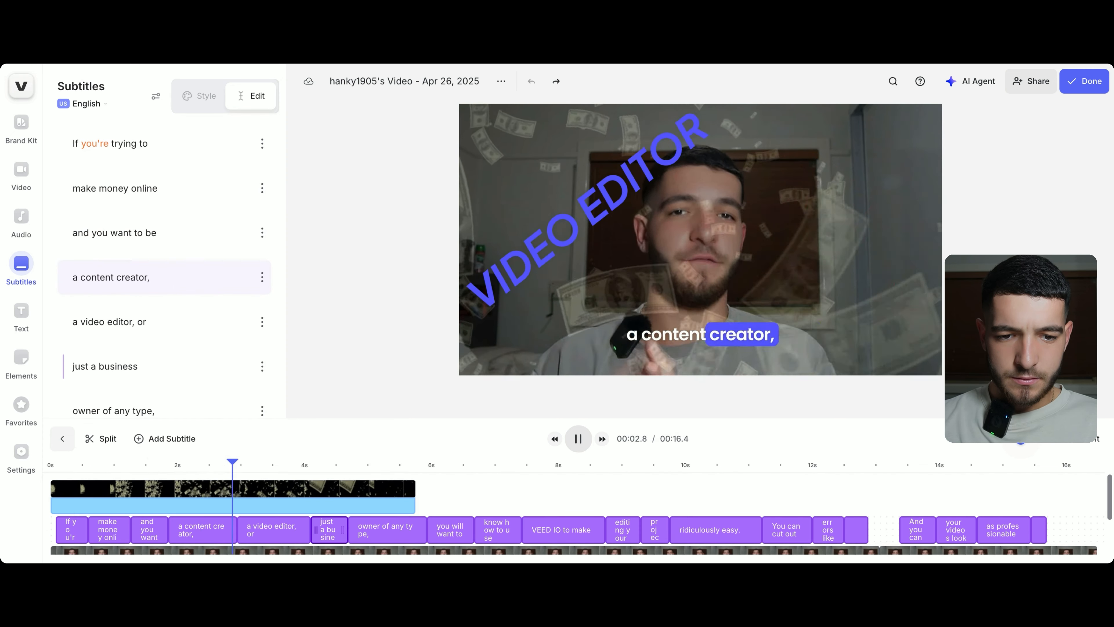
key(space)
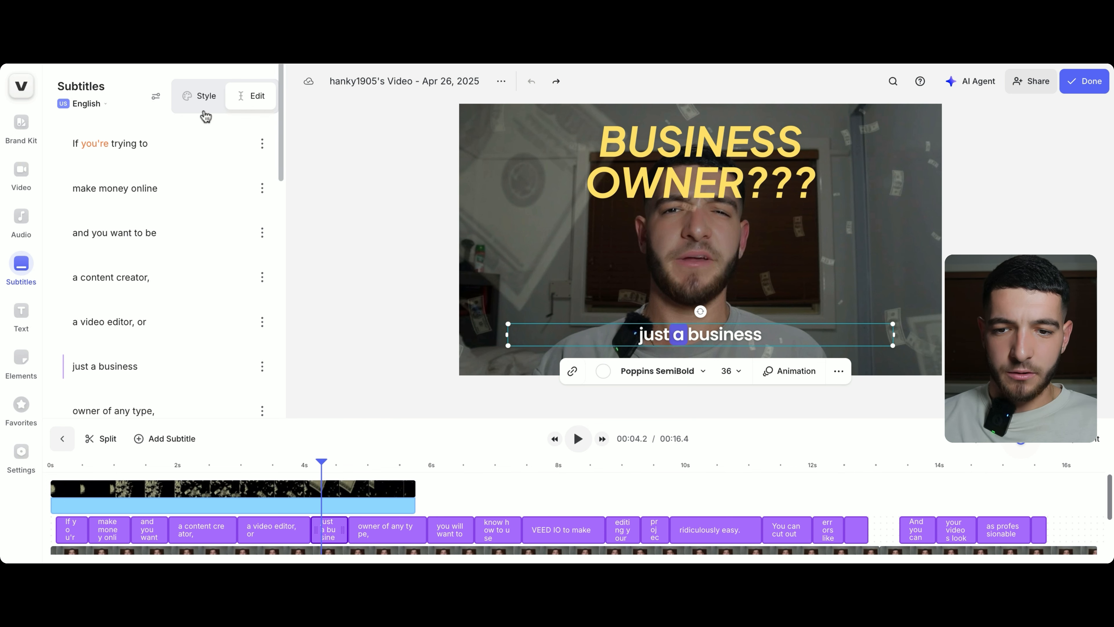
Step: Try the Kitty and Hustle subtitle styles and apply the Karl style
click(196, 102)
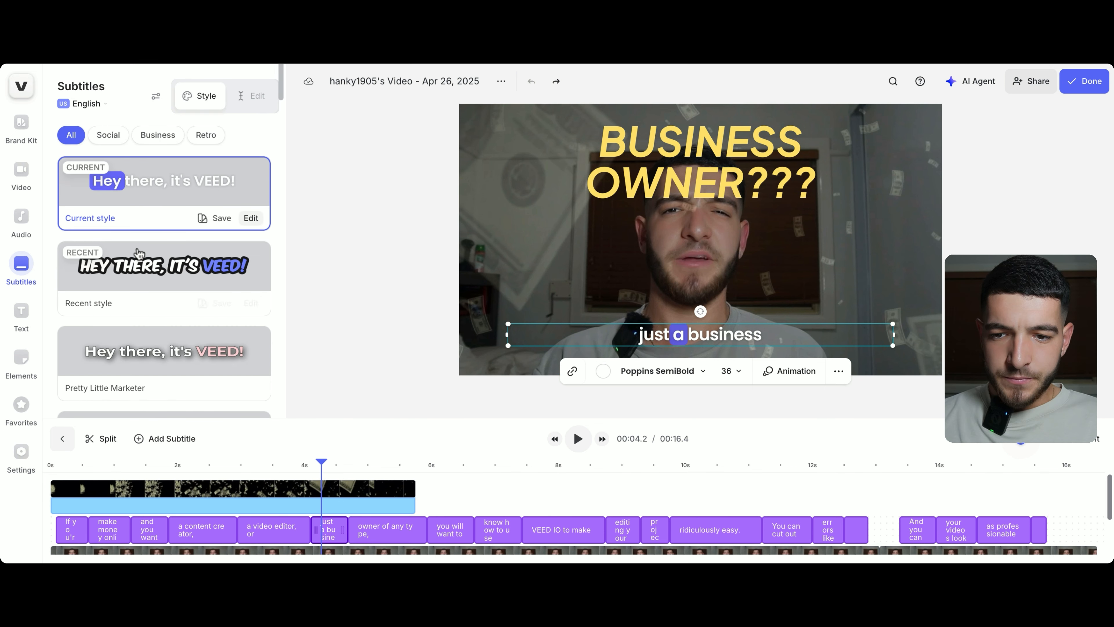
scroll(139, 254, down, 2)
scroll(139, 254, down, 6)
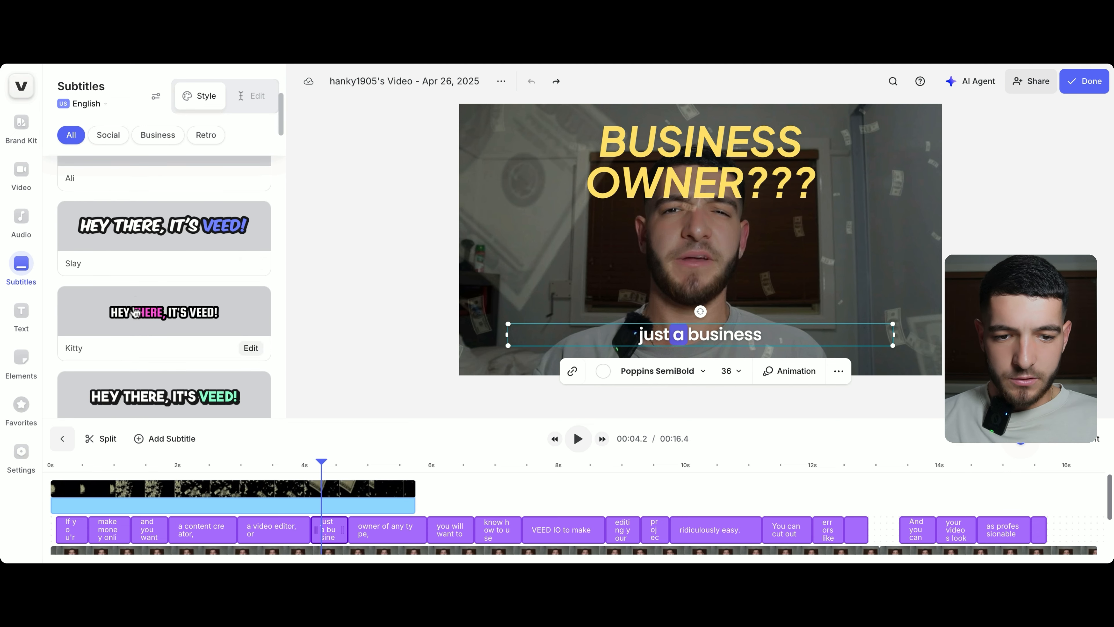
click(136, 312)
scroll(136, 320, down, 2)
click(137, 320)
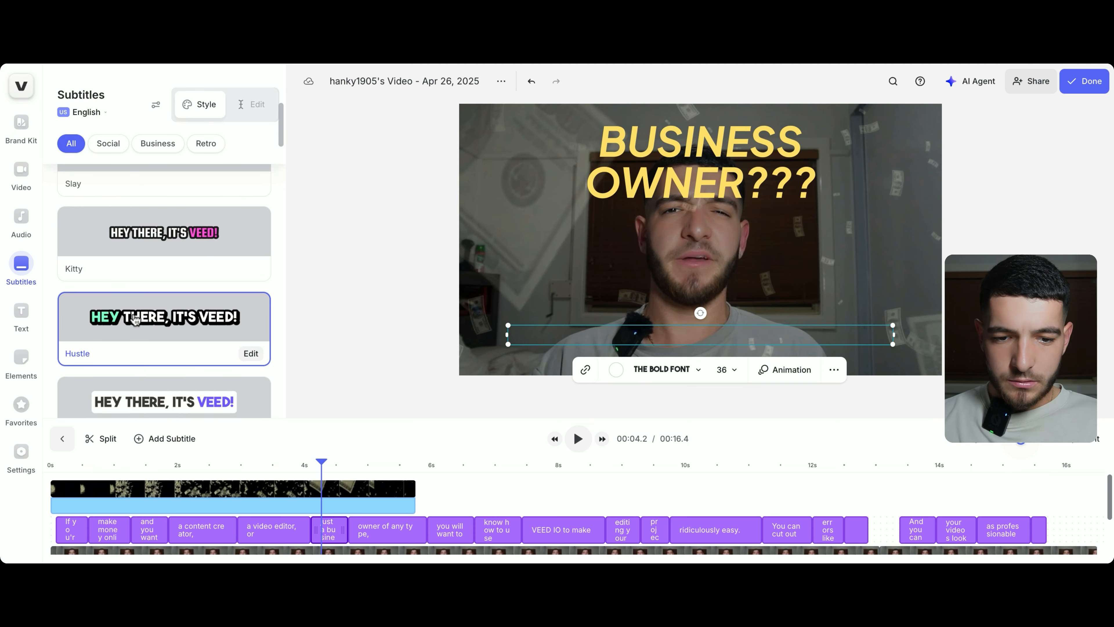
scroll(146, 329, down, 2)
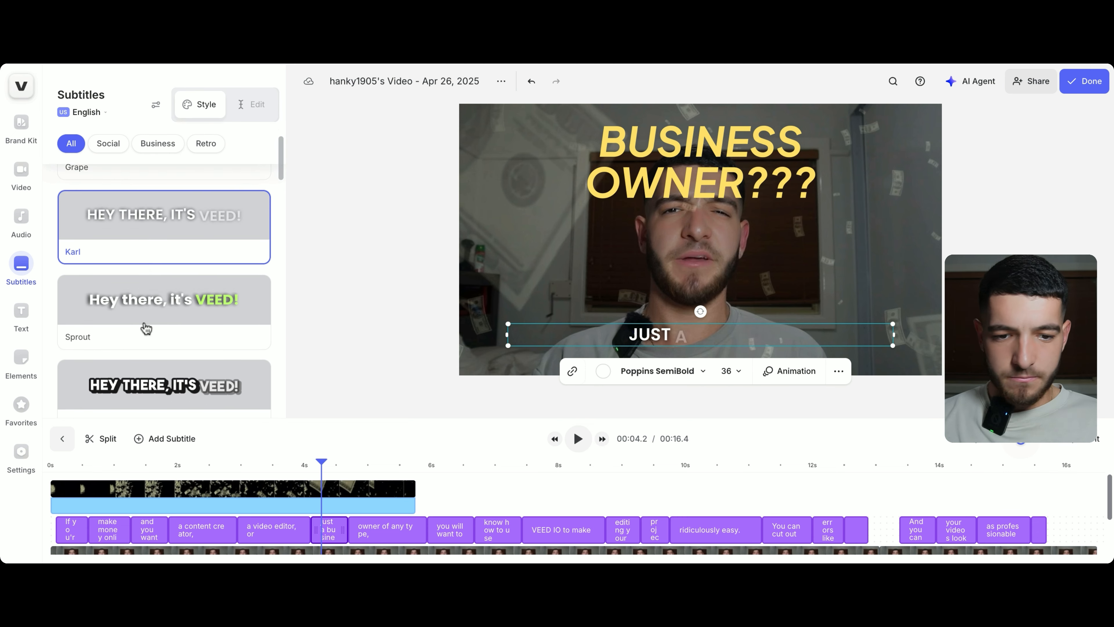
Step: Browse the available subtitle styles and apply the Phantom style to the subtitles
scroll(147, 329, up, 5)
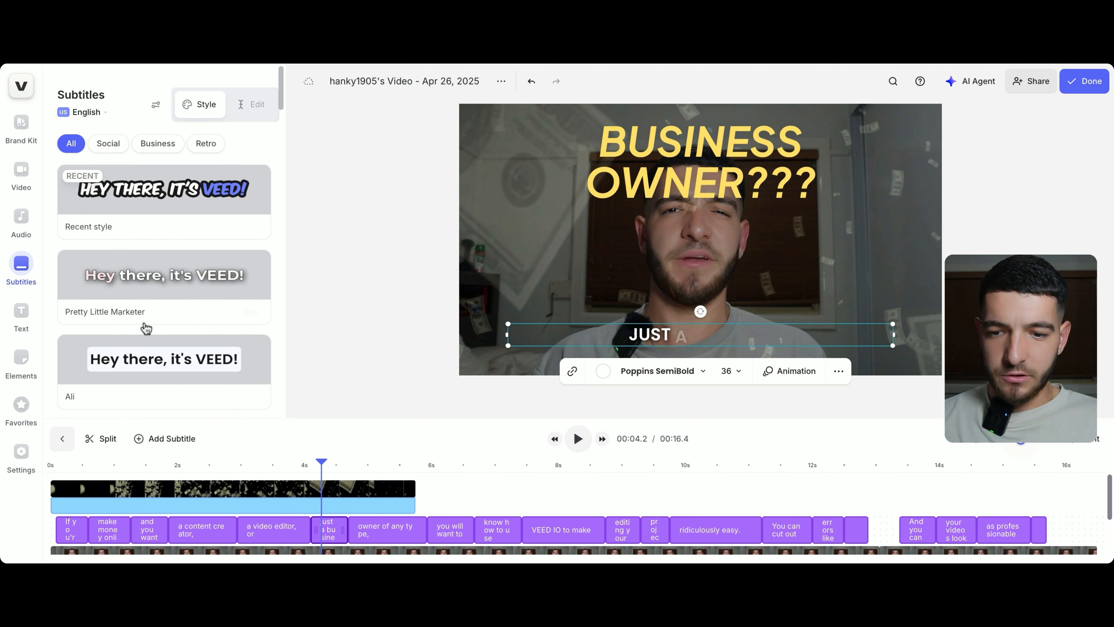
scroll(152, 302, down, 8)
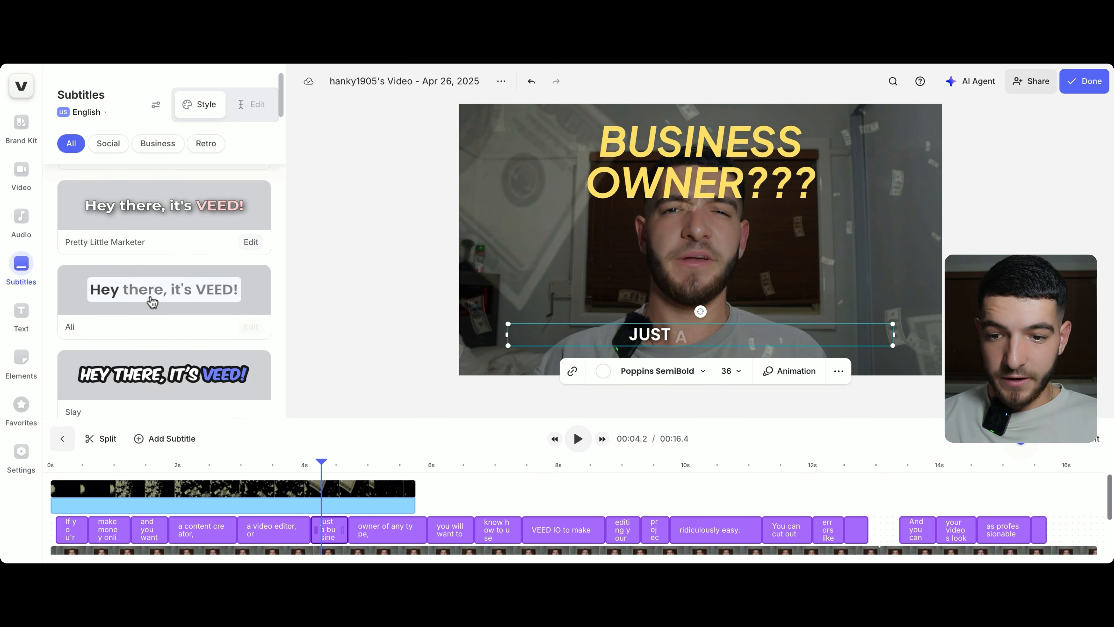
scroll(164, 290, down, 10)
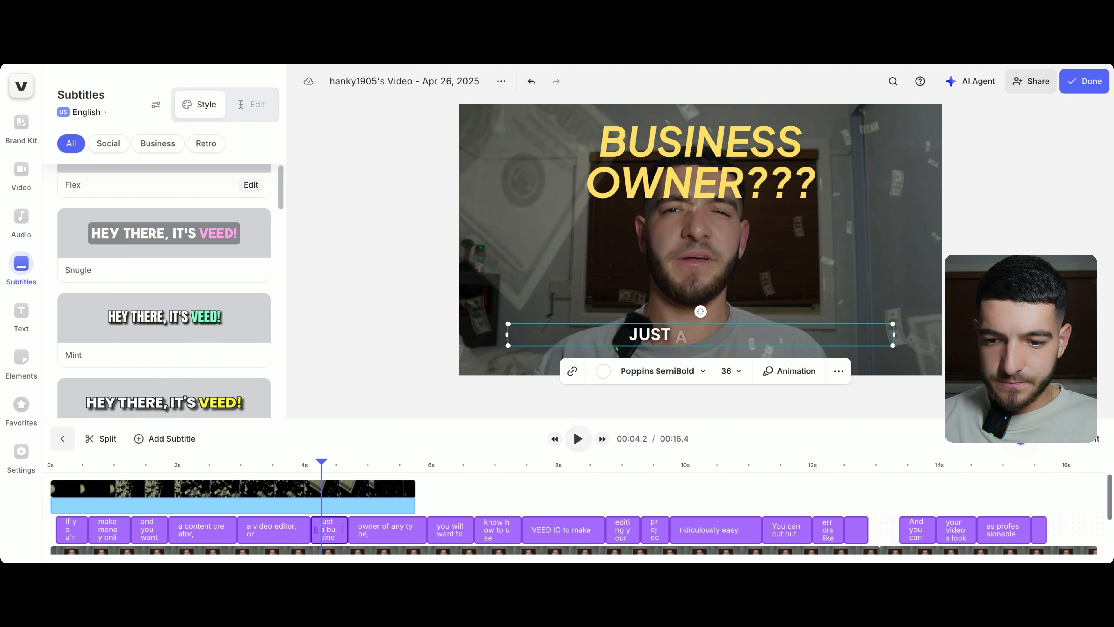
click(144, 319)
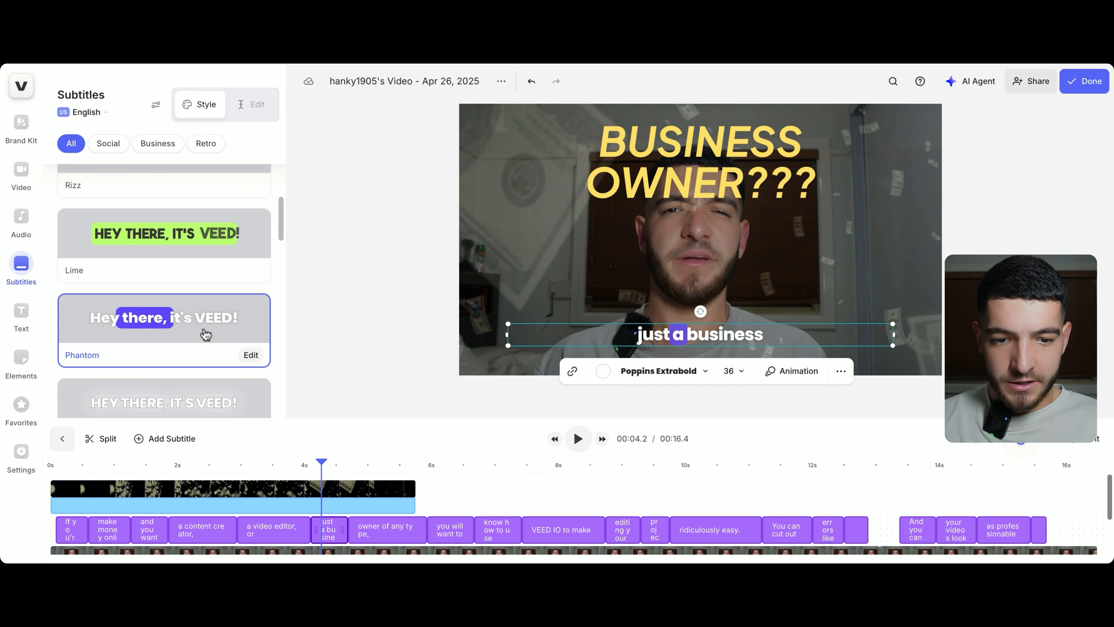
Step: Try 60px for the subtitles, set their font size to 48px and play the video from 4.2 s to 10.9 s
click(734, 371)
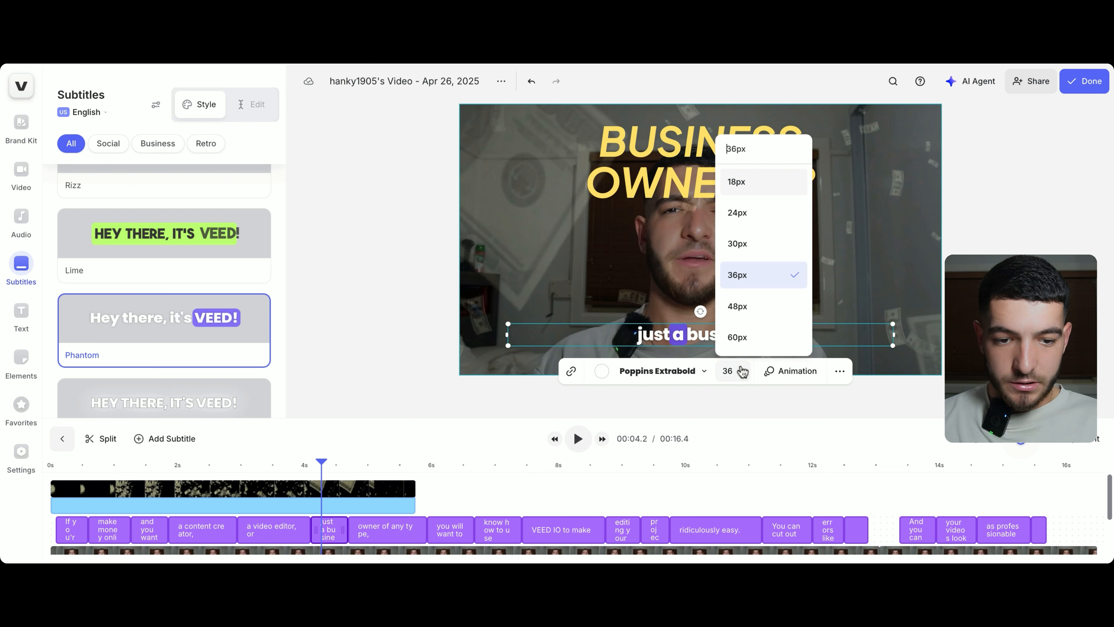
click(743, 306)
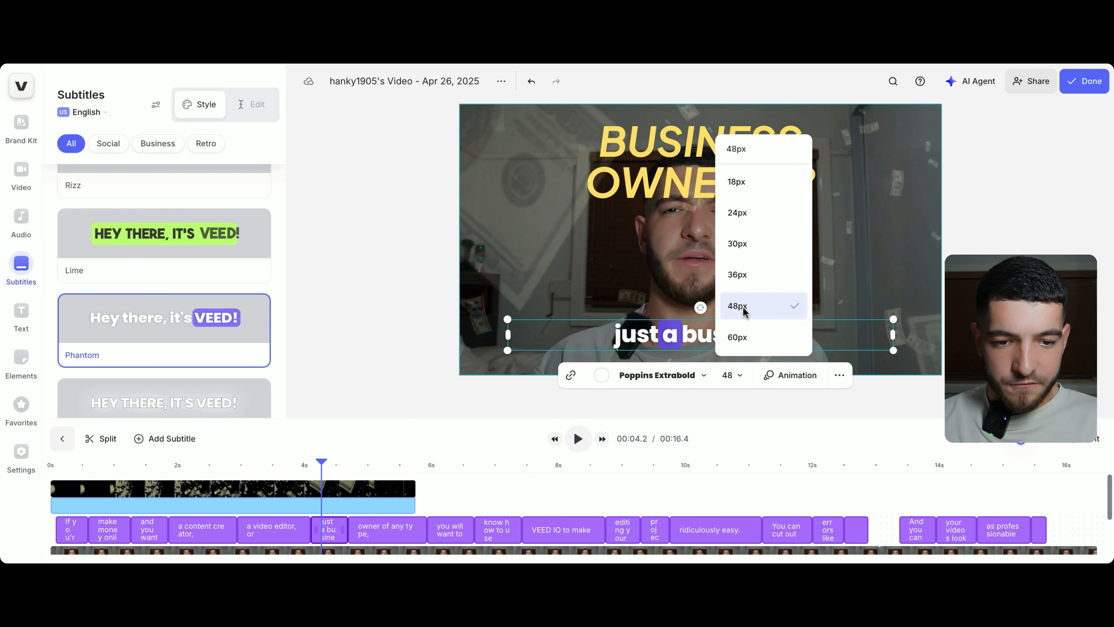
click(735, 336)
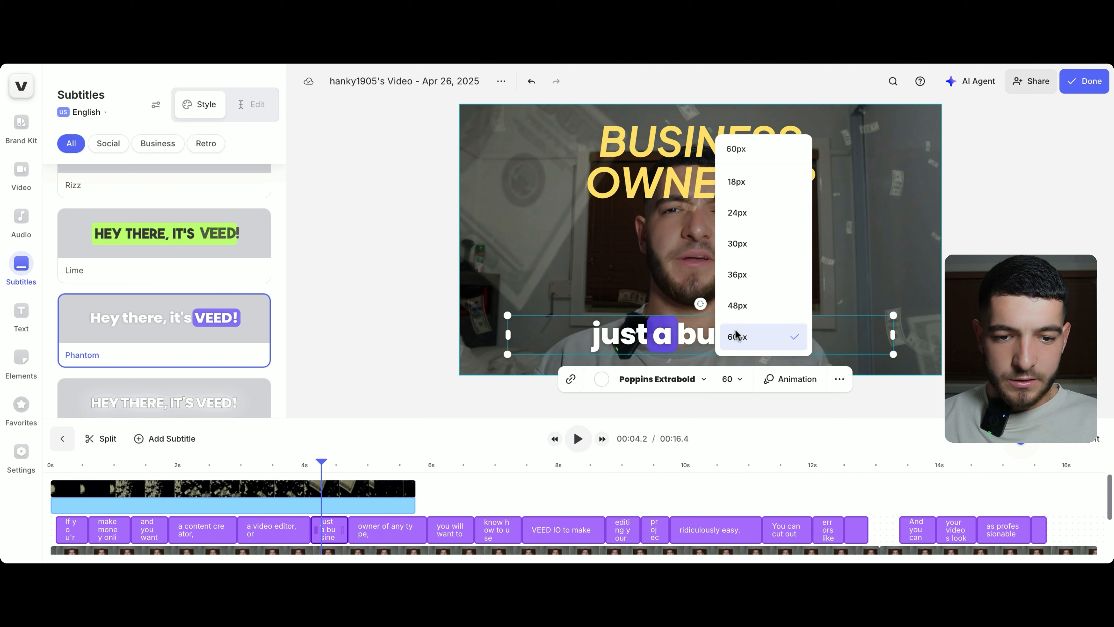
click(737, 306)
click(518, 277)
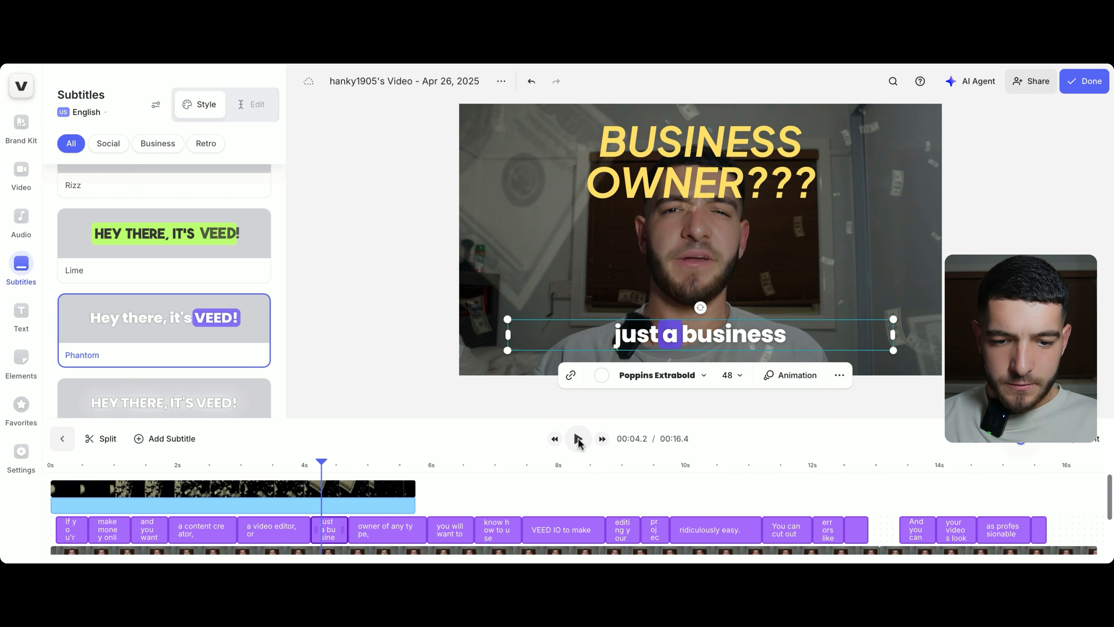
click(578, 438)
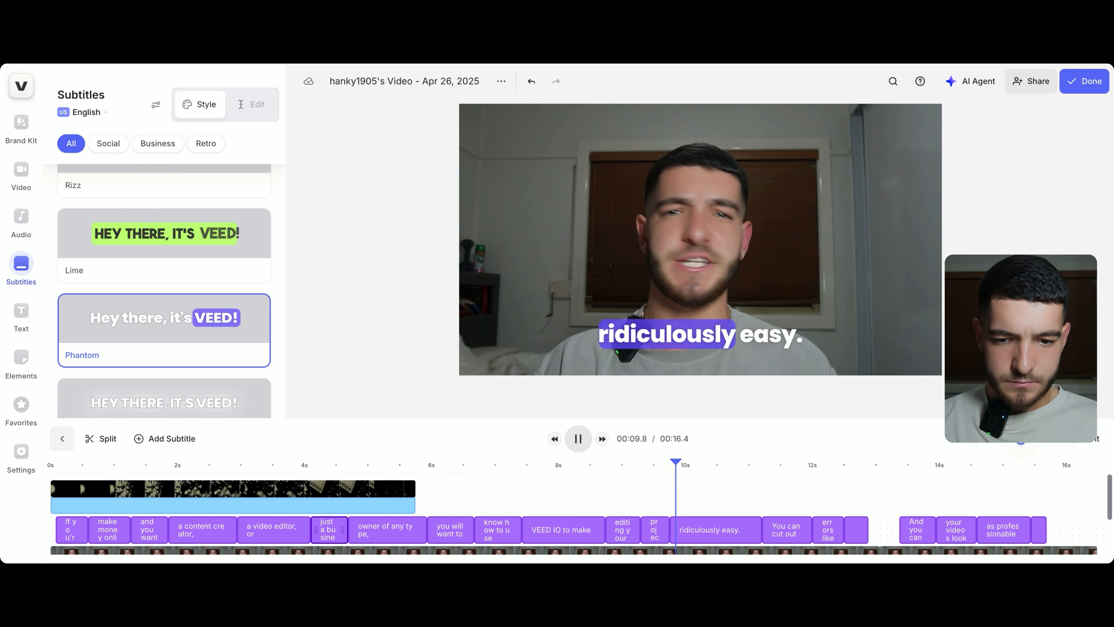
key(space)
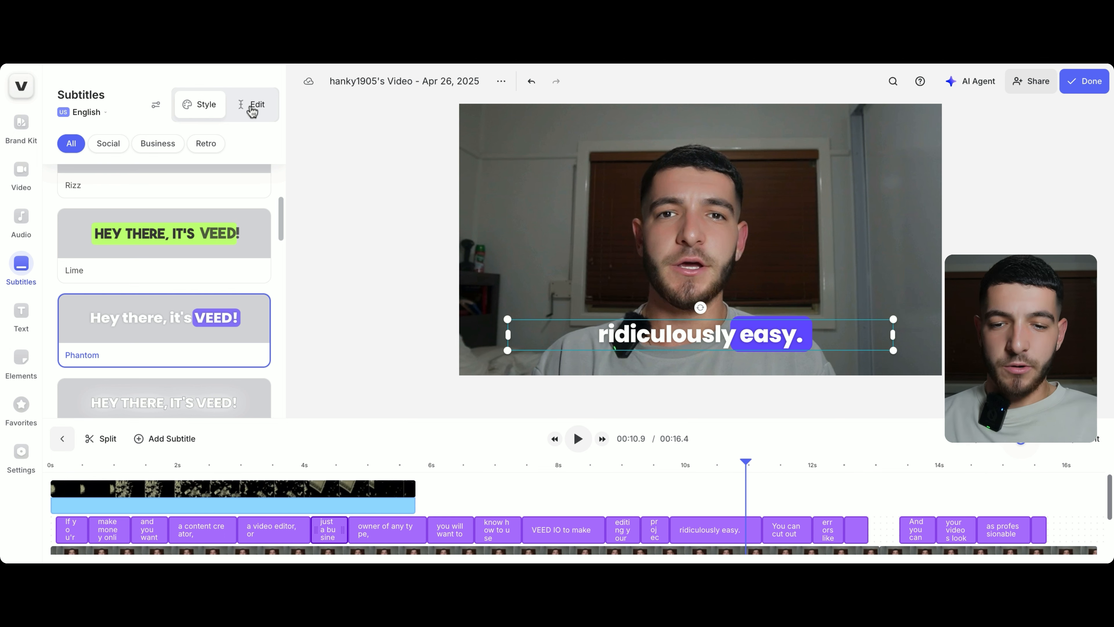
Step: Open the subtitle text for editing, correct "VEED IO to make" to "VEED.IO to make" and review the remaining lines
click(244, 105)
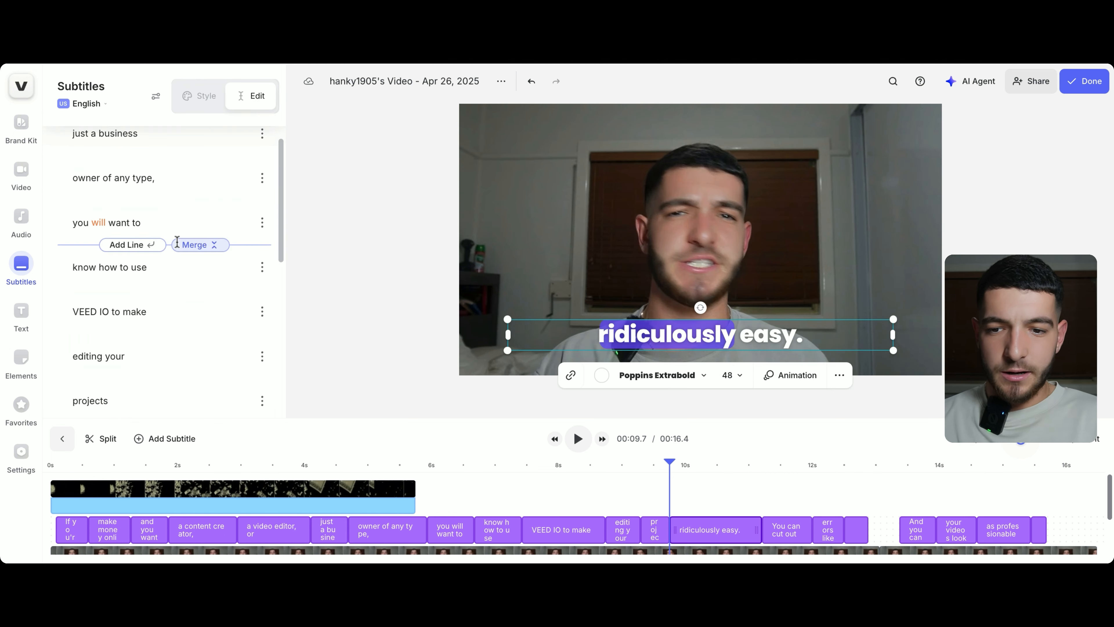
scroll(166, 232, up, 5)
mouse_move(108, 152)
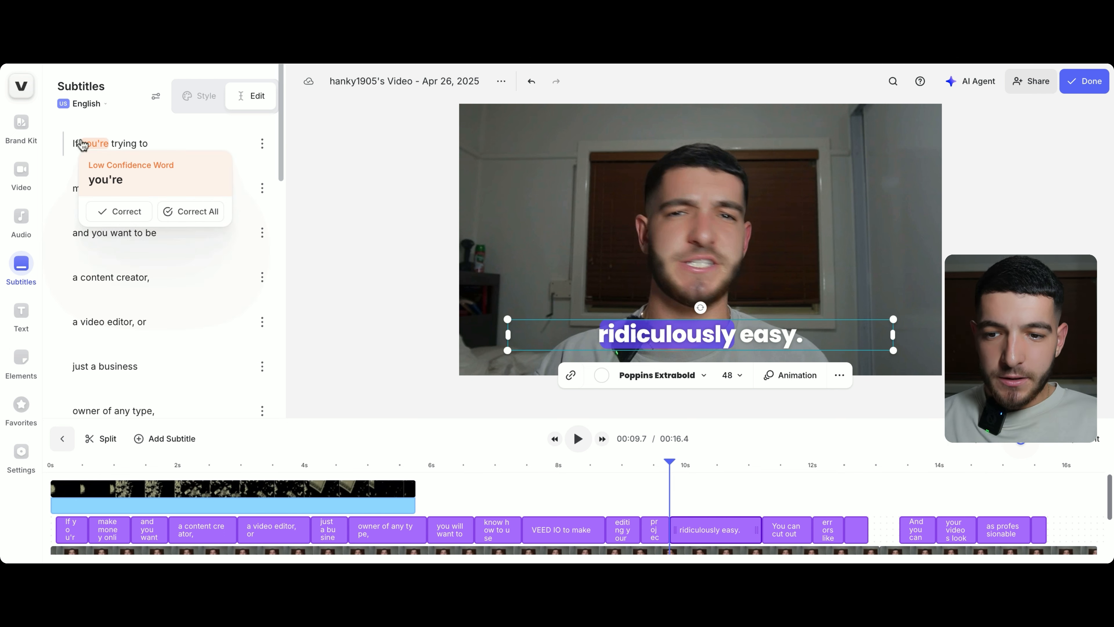
scroll(101, 280, down, 5)
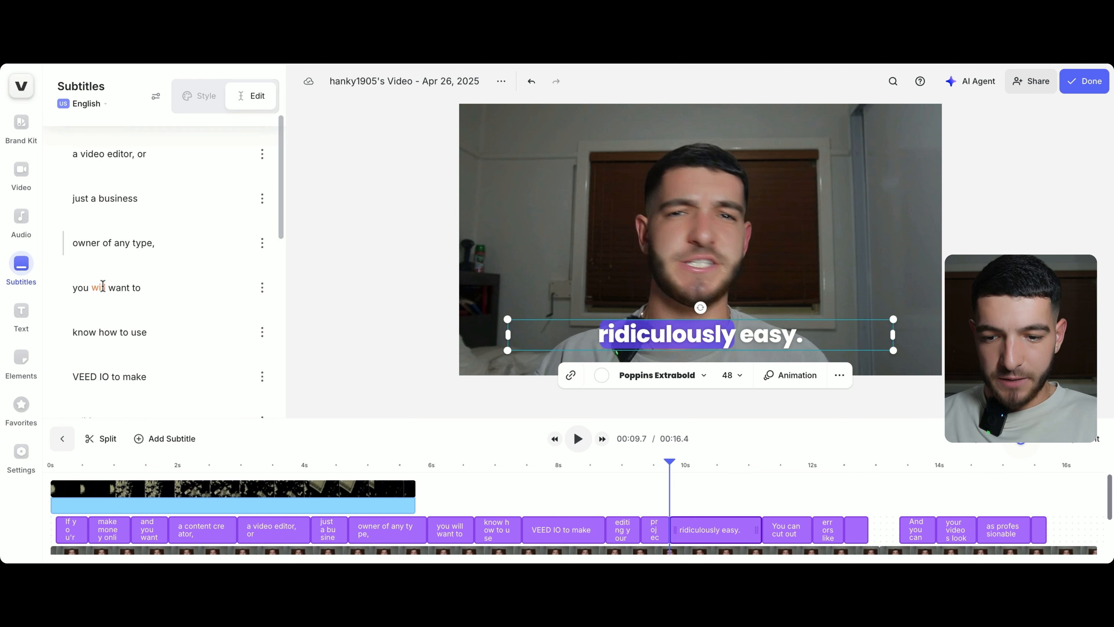
click(102, 324)
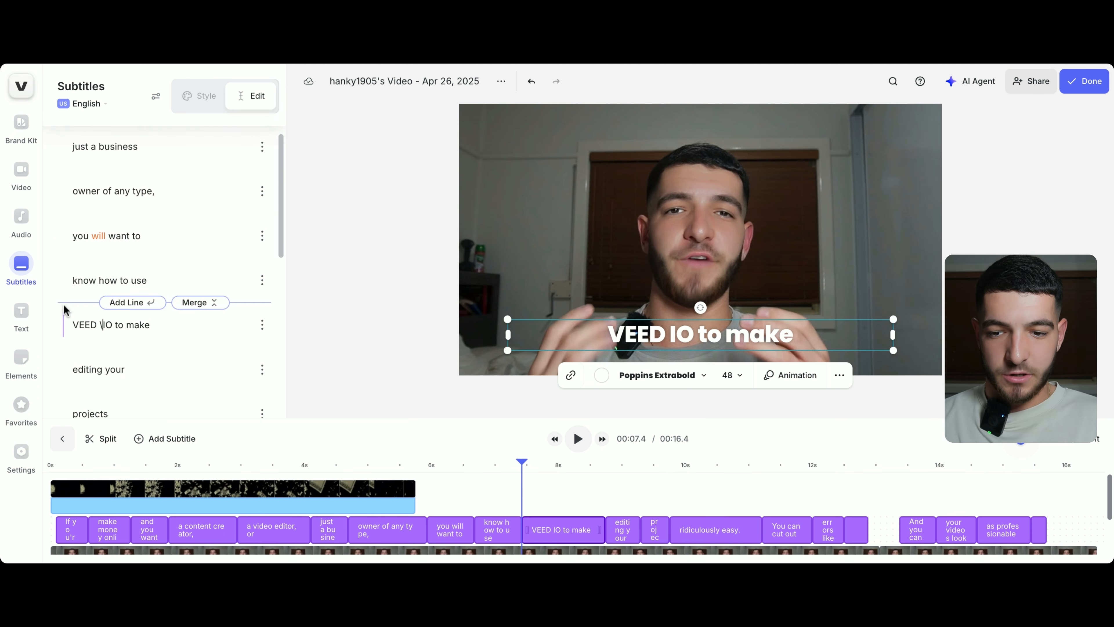
key(BackSpace)
text(.)
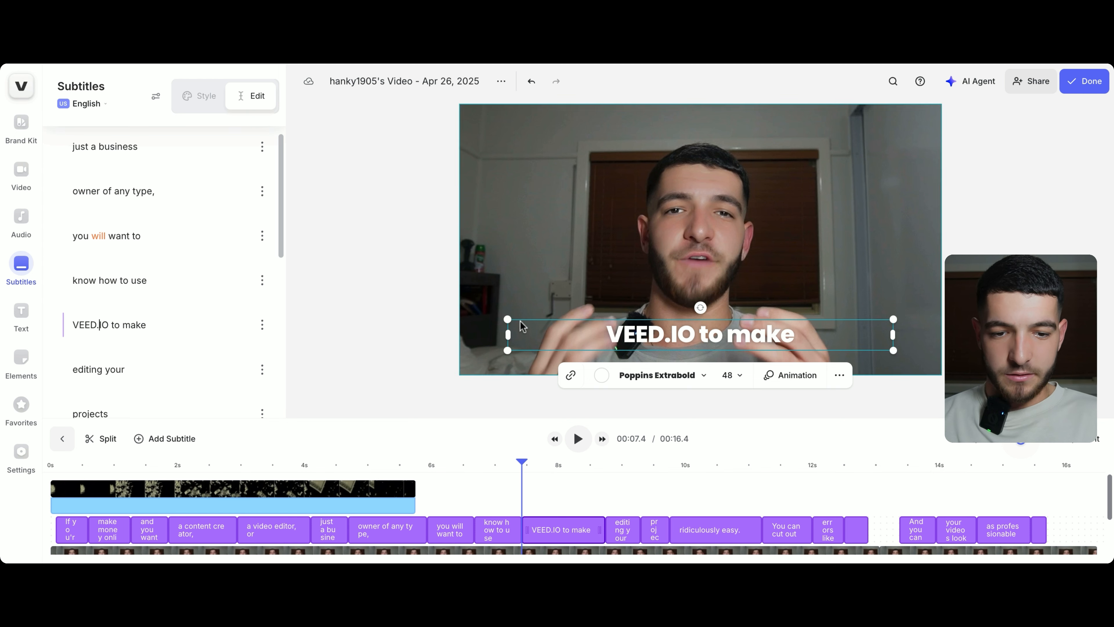
scroll(118, 302, down, 5)
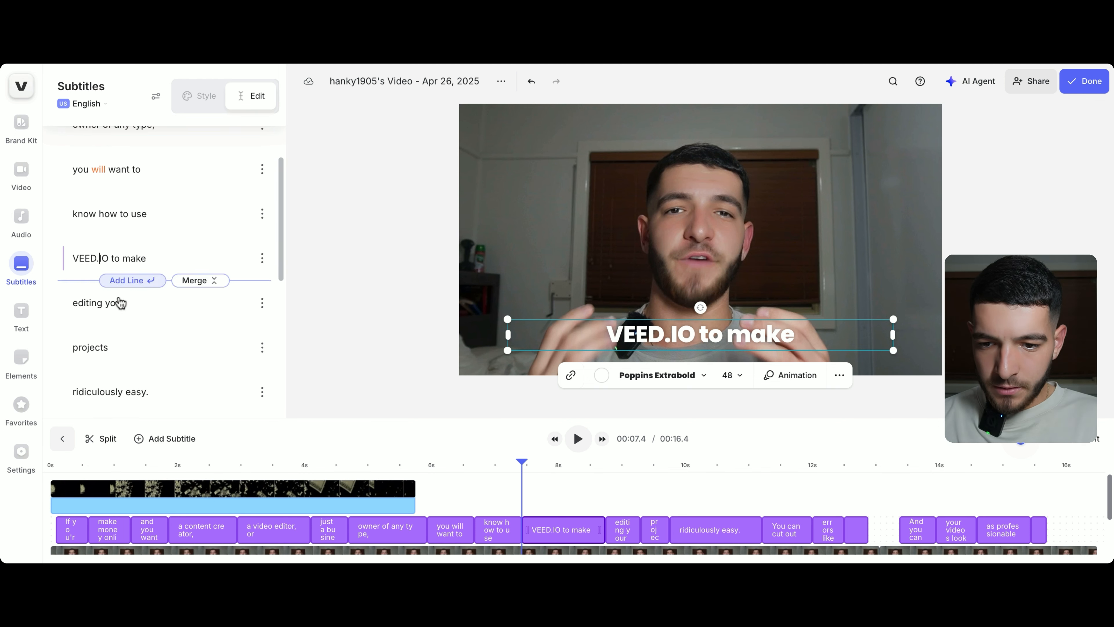
scroll(118, 301, down, 2)
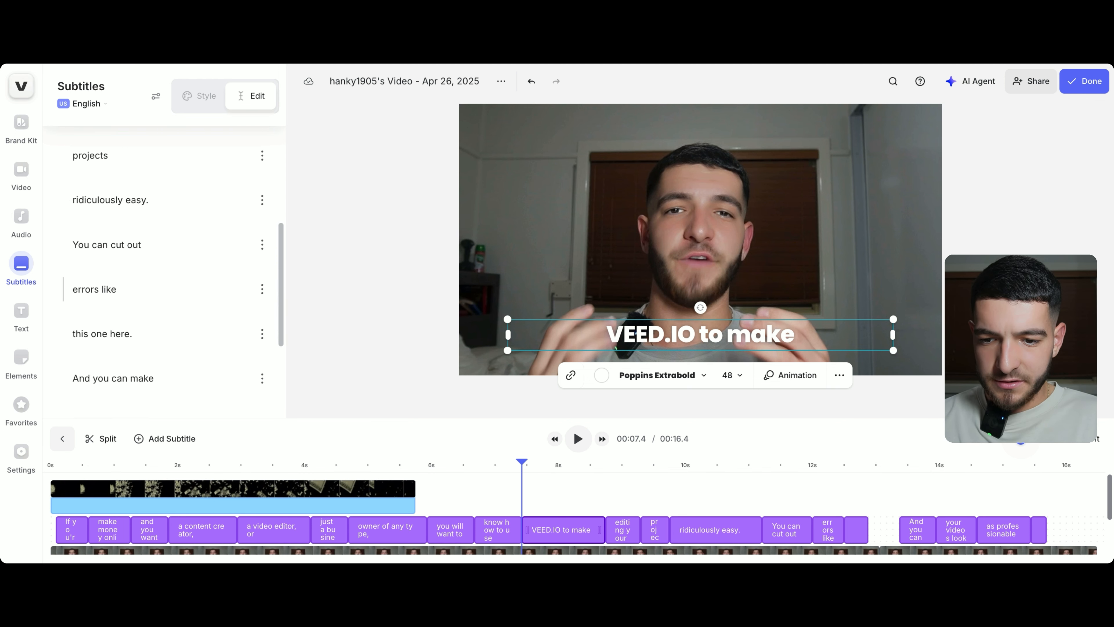
Step: Play the video from the start and extend the first subtitle, "If you're trying to", back to 0 s
click(66, 473)
key(space)
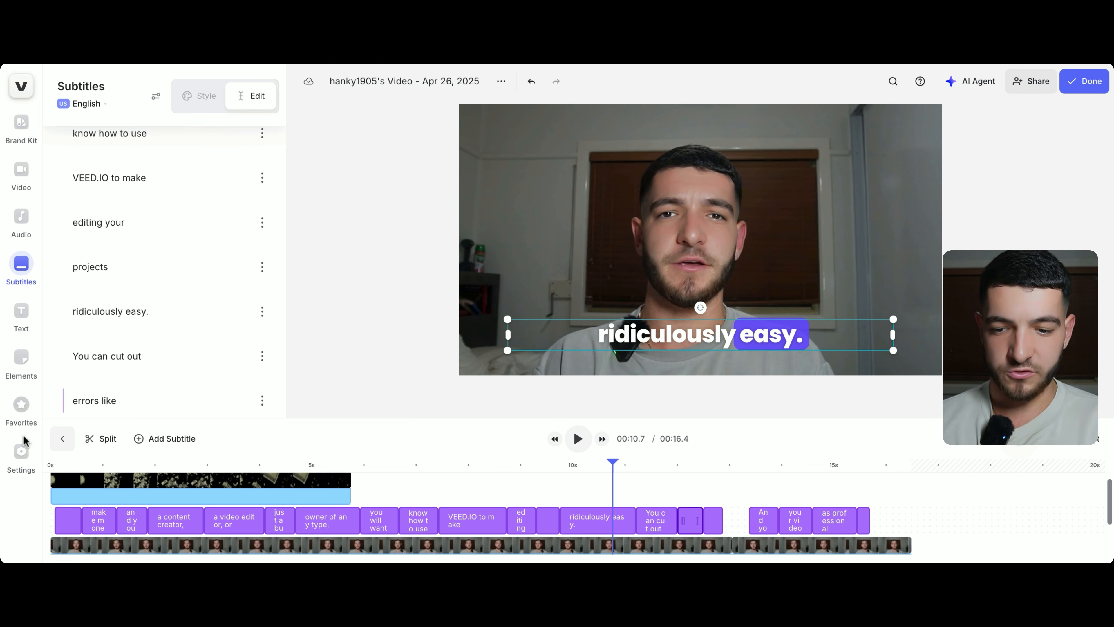
click(61, 465)
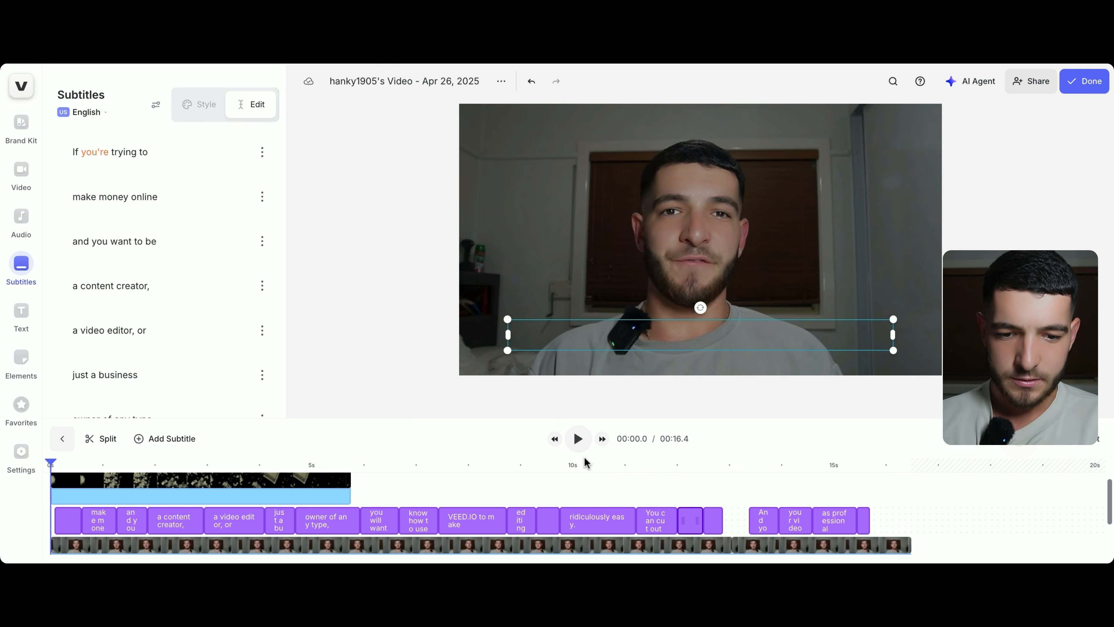
click(579, 439)
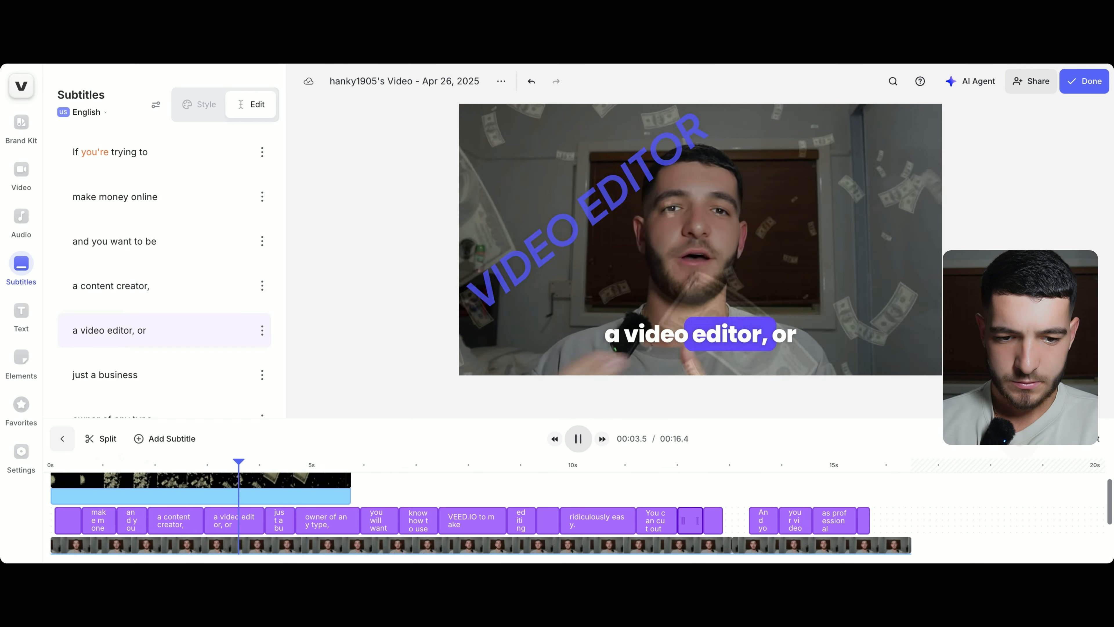
key(space)
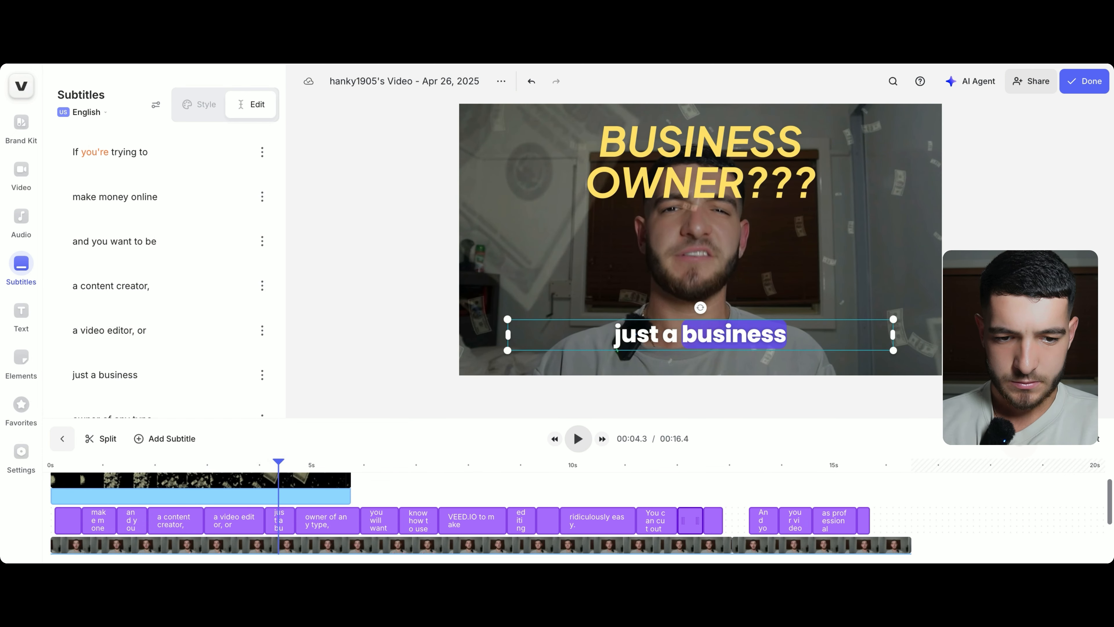
click(53, 523)
drag(55, 518, 42, 518)
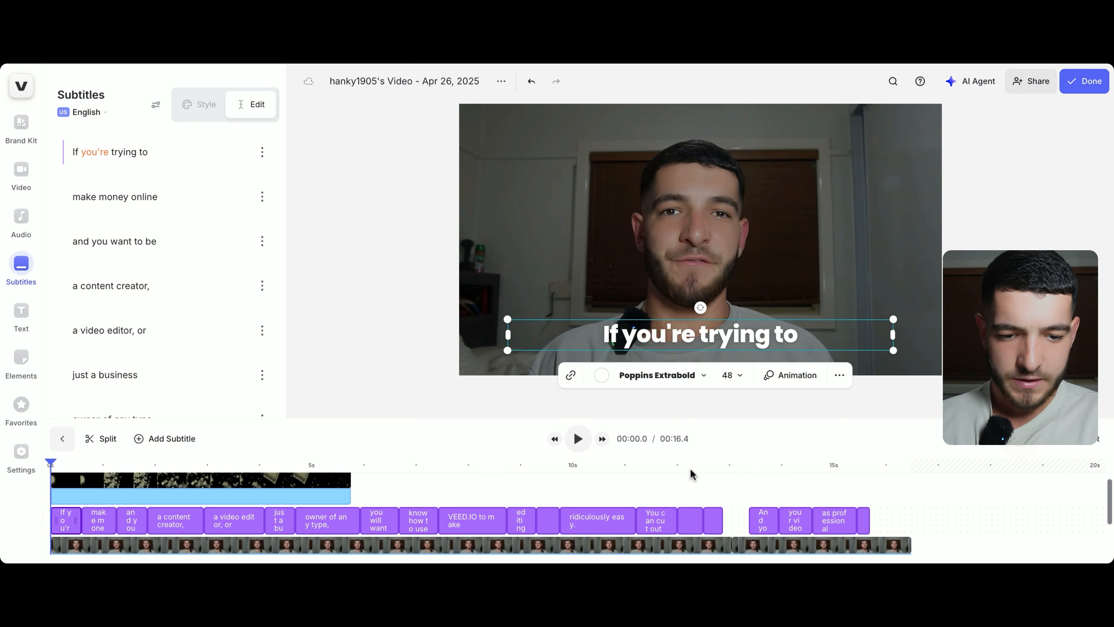
Step: Close the gap between the "this one here." and "And you can make" subtitles and play the section from 12.2 s
scroll(692, 547, down, 1)
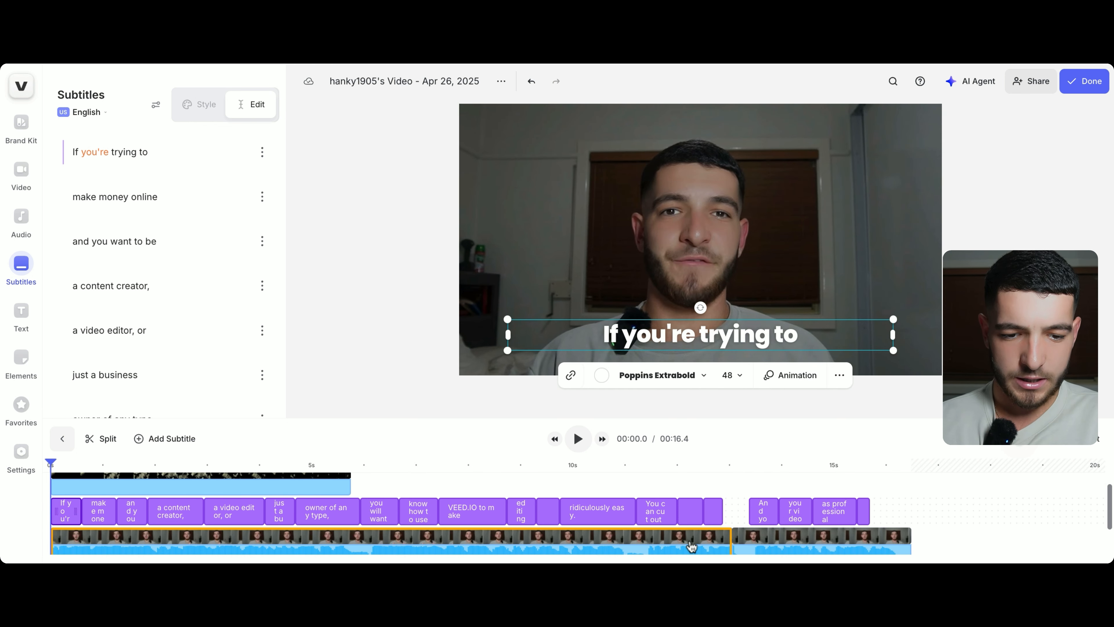
click(687, 468)
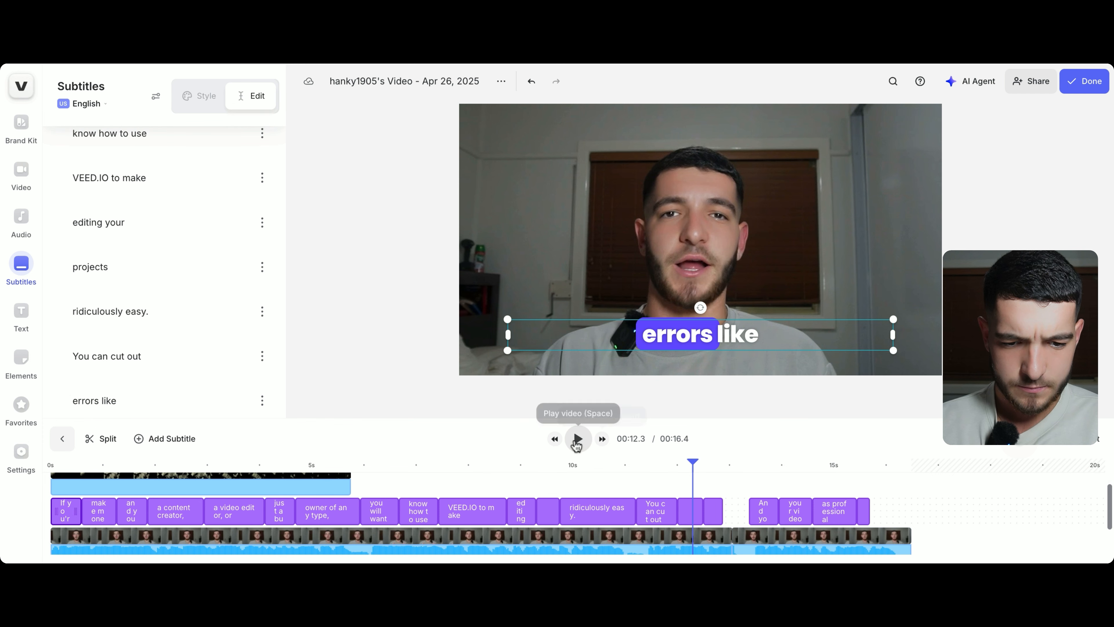
click(578, 438)
click(578, 439)
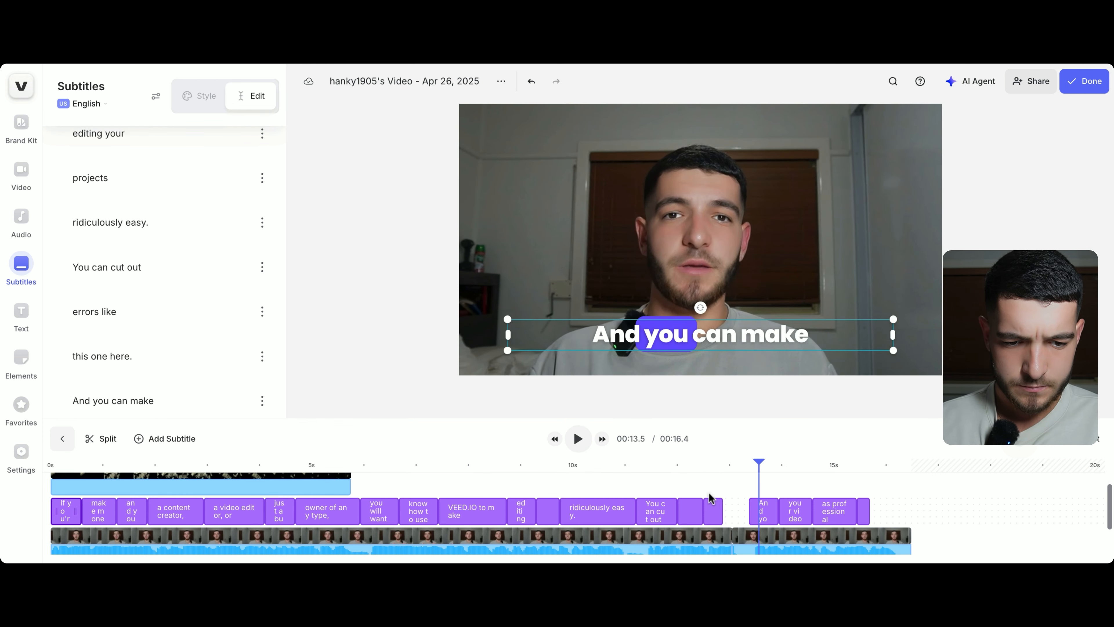
mouse_move(722, 514)
mouse_down()
mouse_move(747, 502)
mouse_move(734, 502)
mouse_up()
click(690, 468)
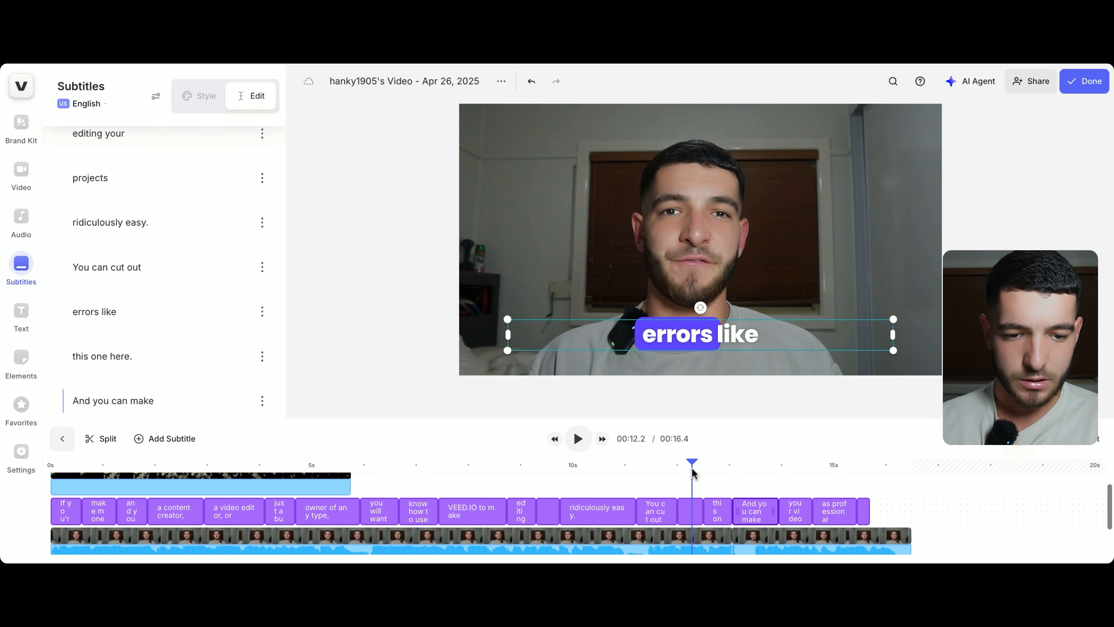
click(578, 438)
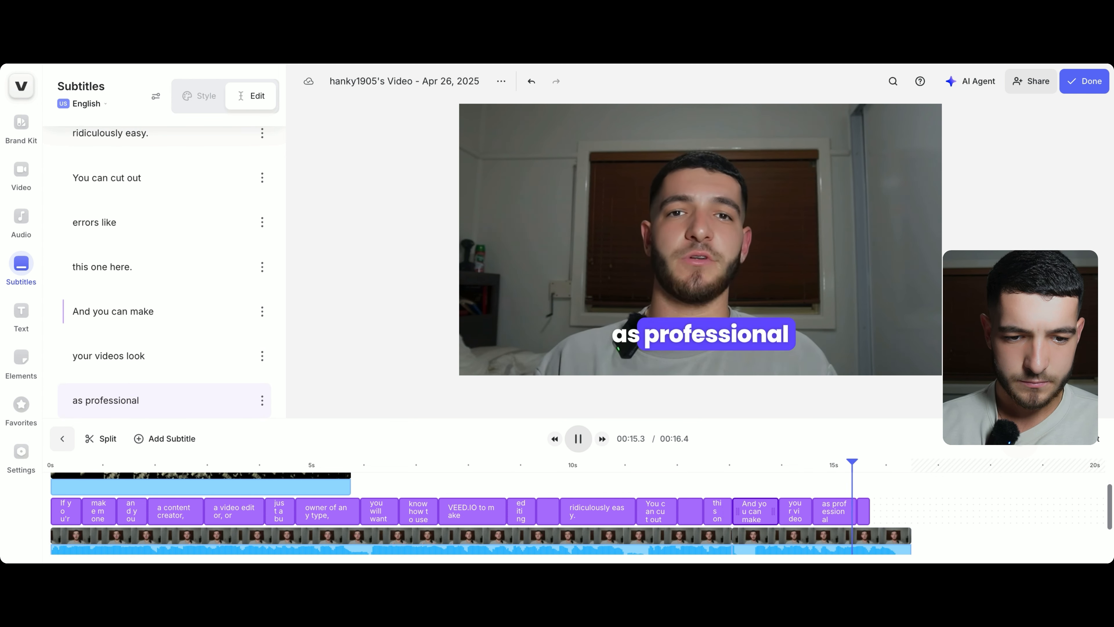
Step: Extend the last subtitle, "as possible.", to just before the end of the video and play the ending from 15.3 s
click(865, 512)
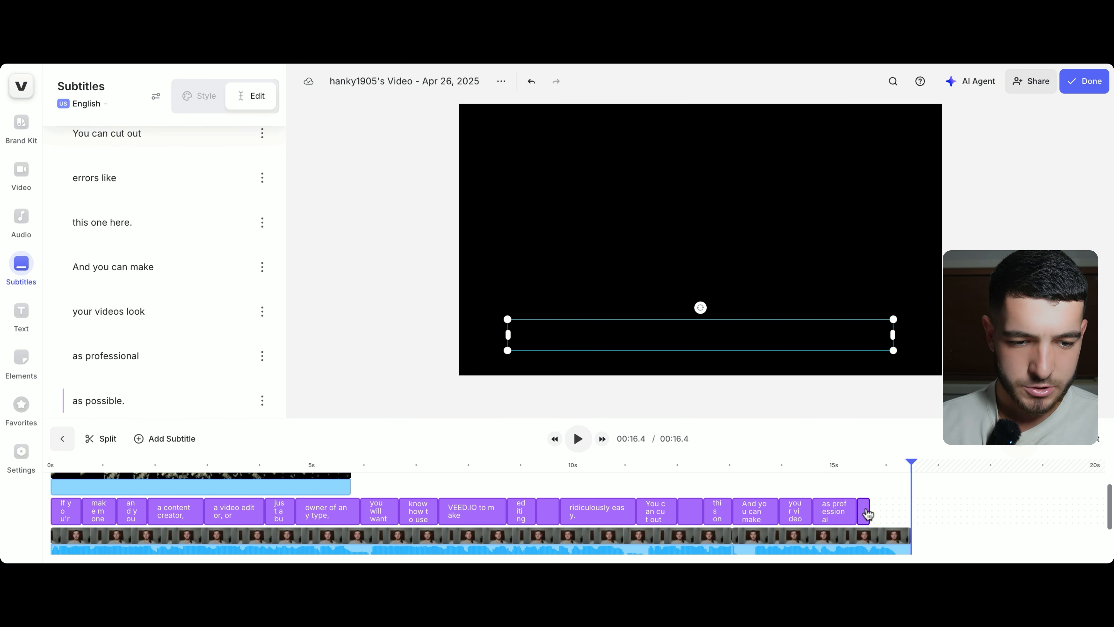
drag(870, 512, 897, 510)
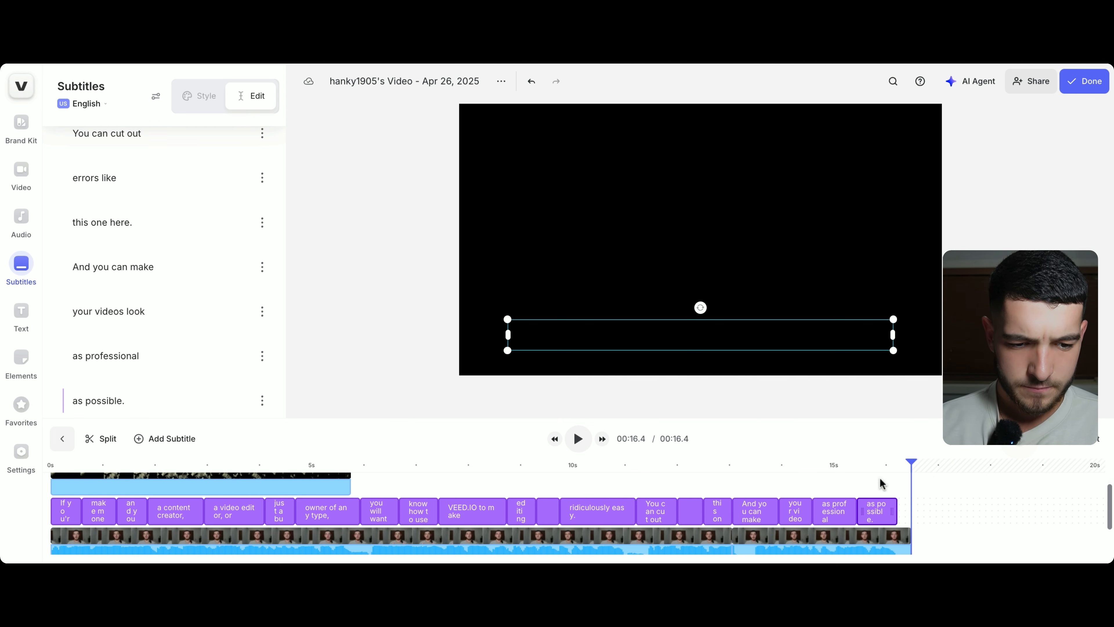
click(854, 465)
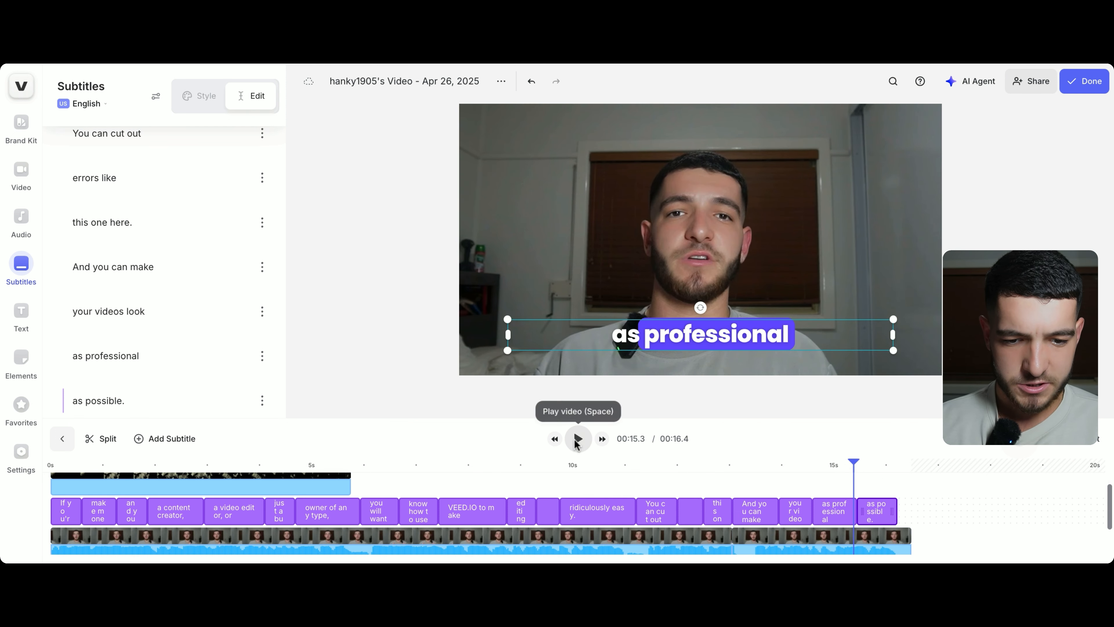
click(578, 440)
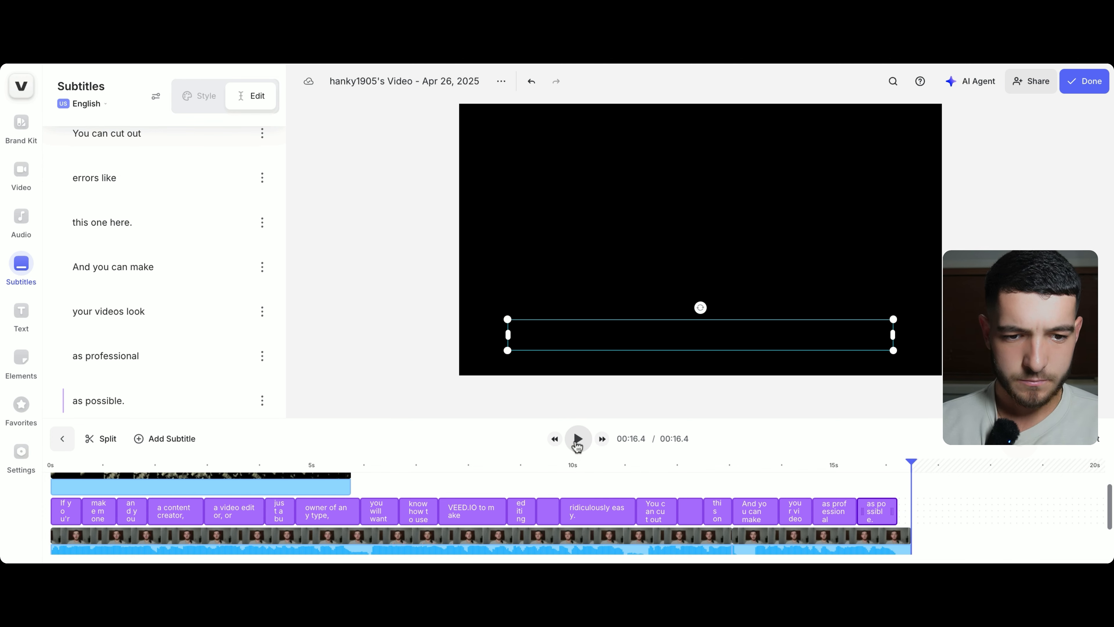
Step: Deselect the subtitle, play the video from 6.8 s to about 9.2 s and move the playhead to 7.2 s
click(380, 197)
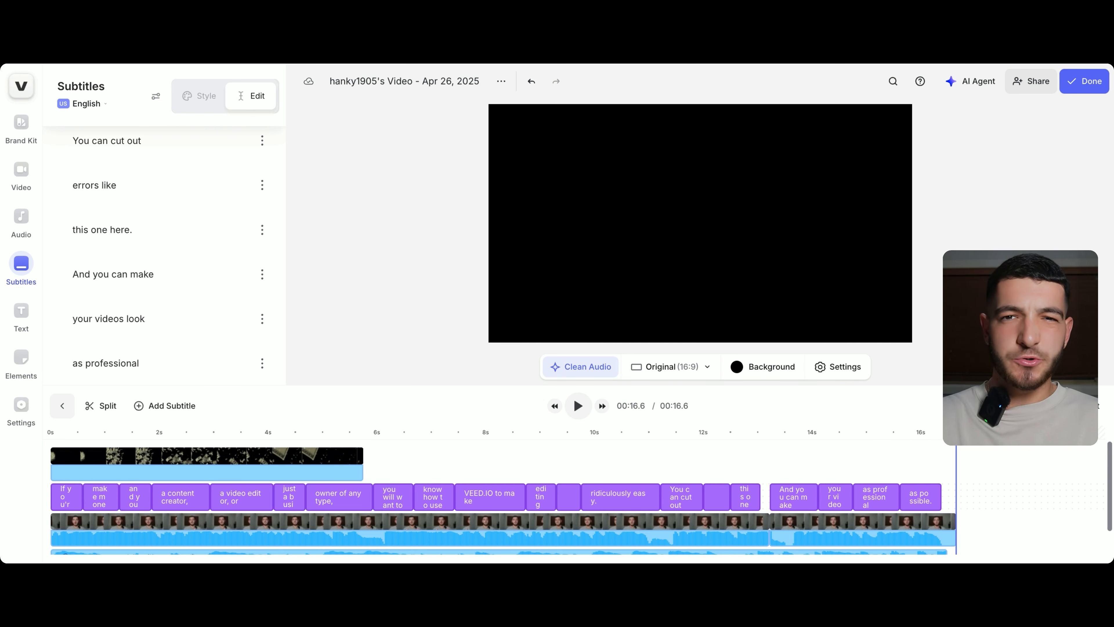
click(422, 434)
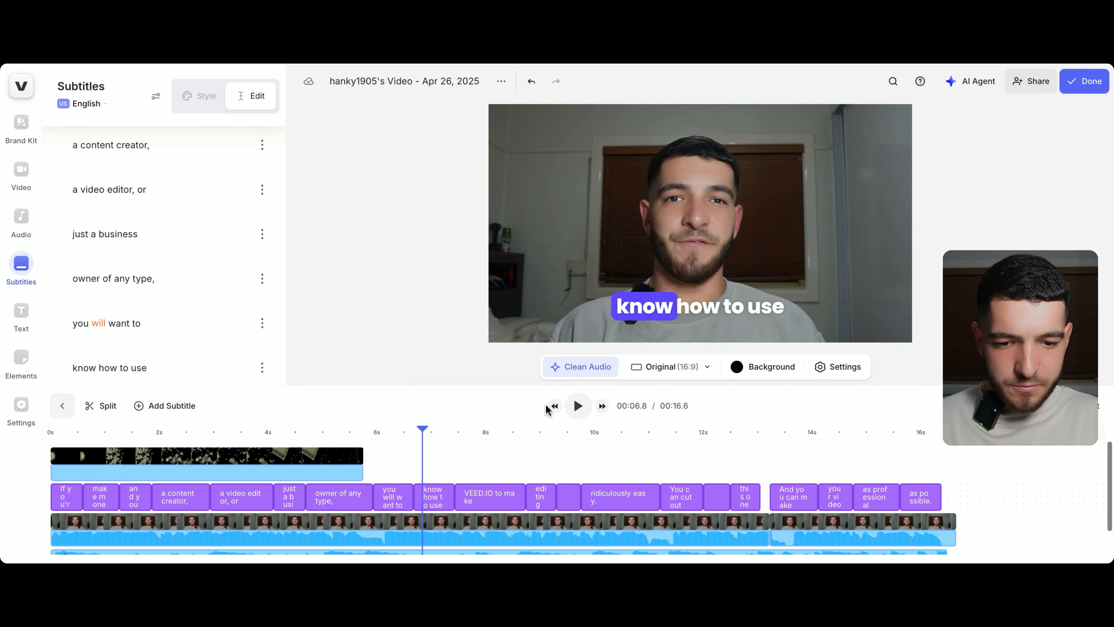
click(578, 408)
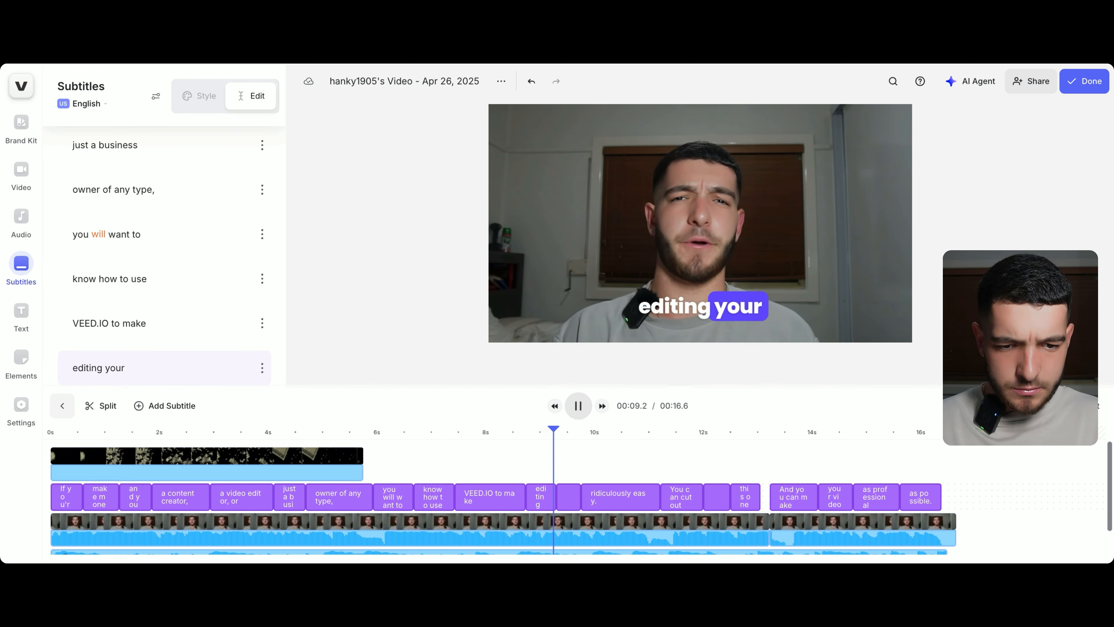
click(579, 406)
click(446, 436)
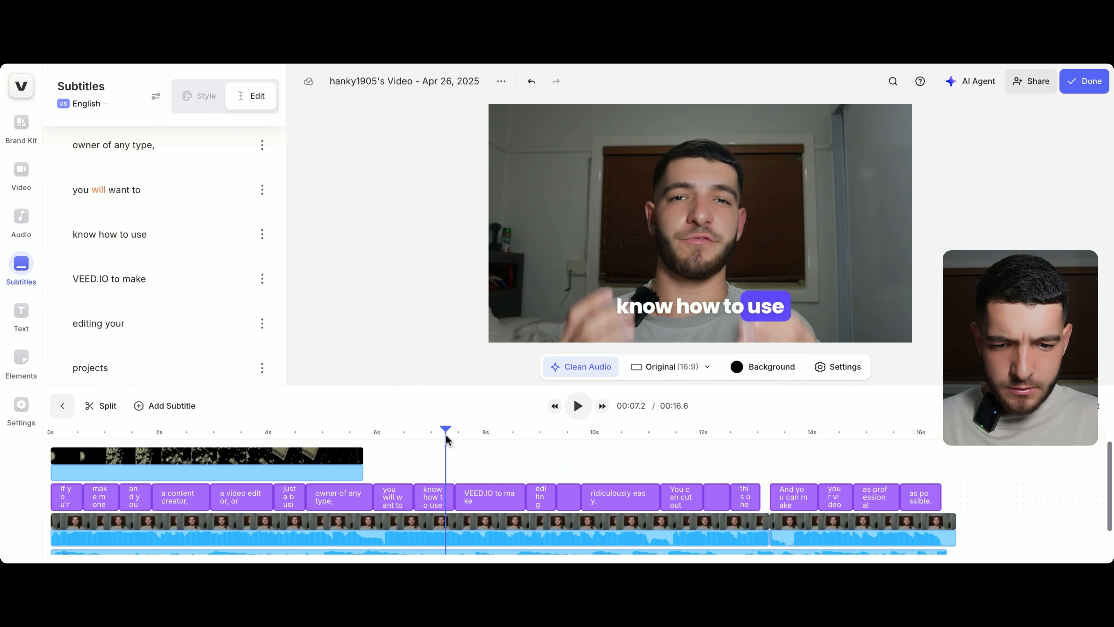
Step: Search the stock videos for "editing" and add the 10-second clip of a person editing at a monitor at 7.2 s
click(21, 171)
scroll(113, 312, down, 1)
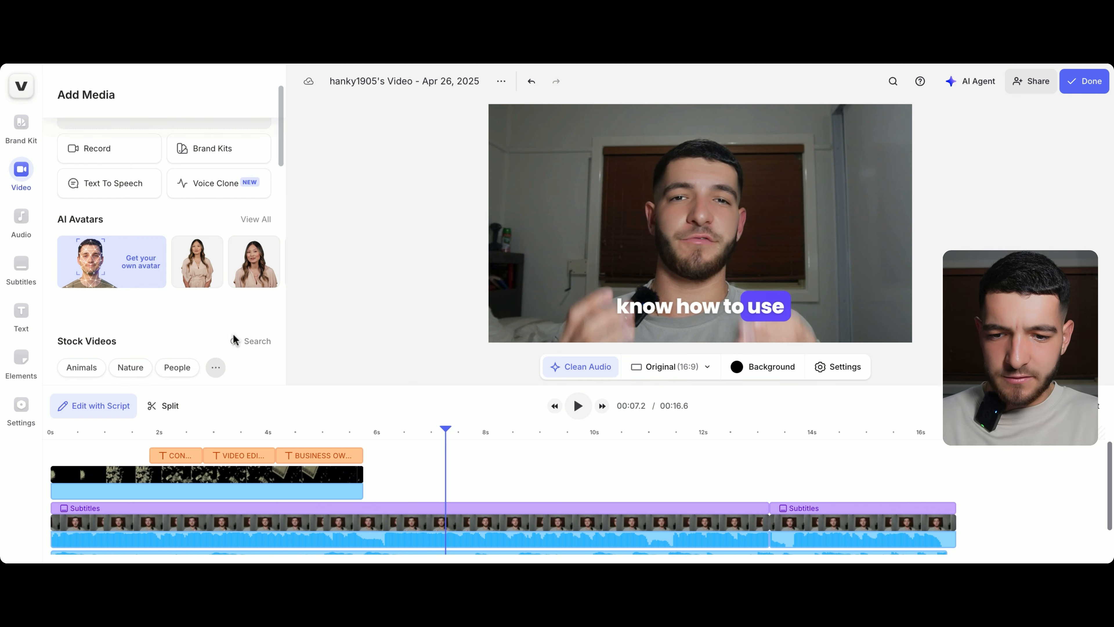
click(255, 345)
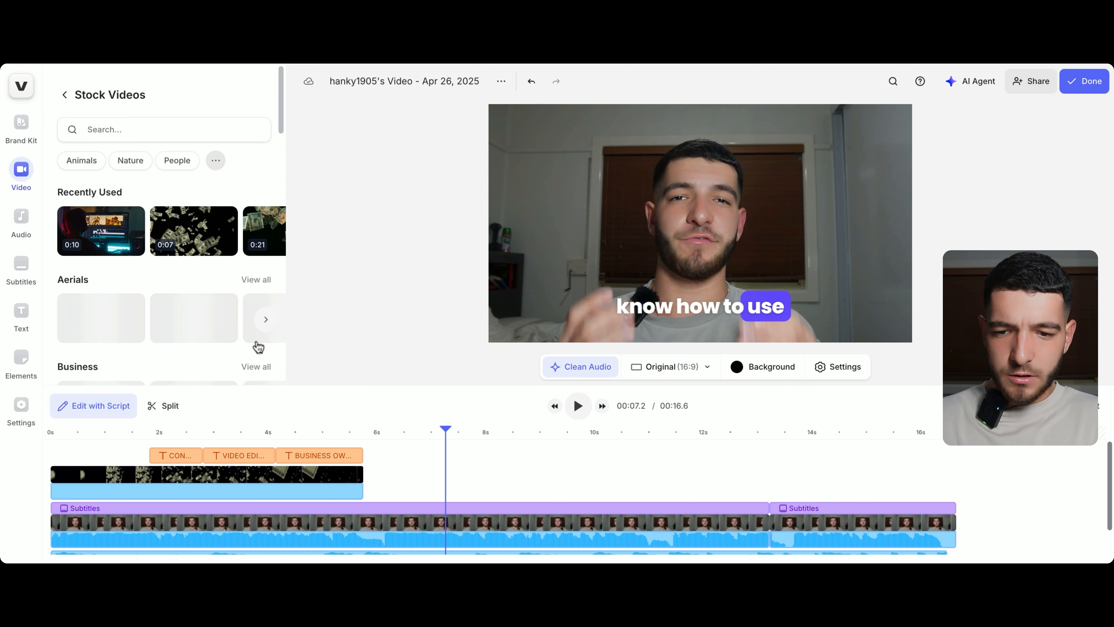
click(153, 139)
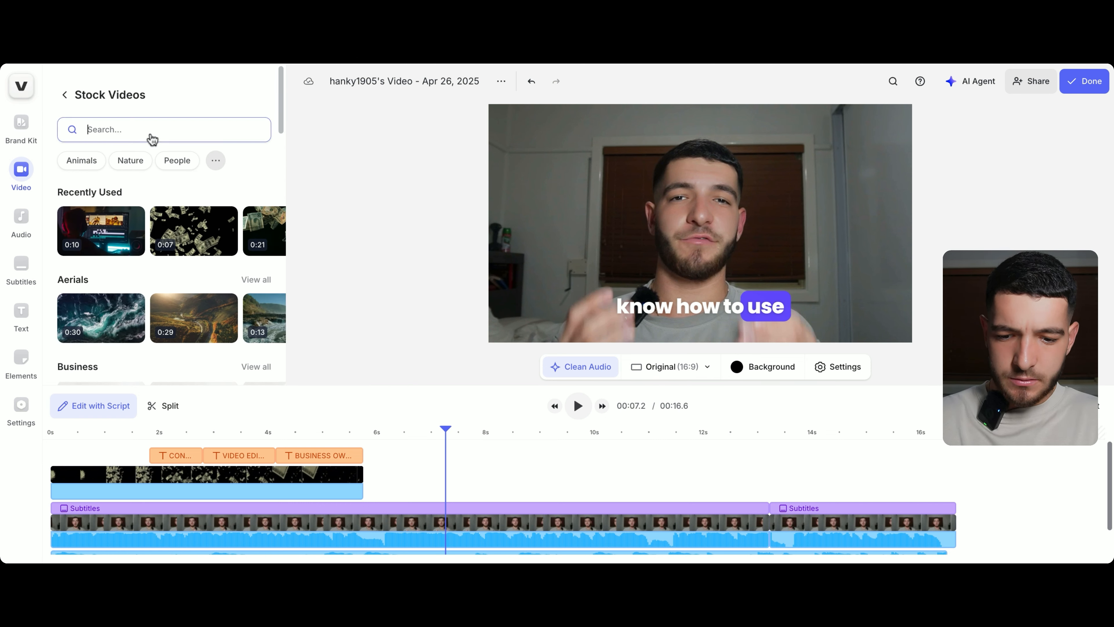
text(editing)
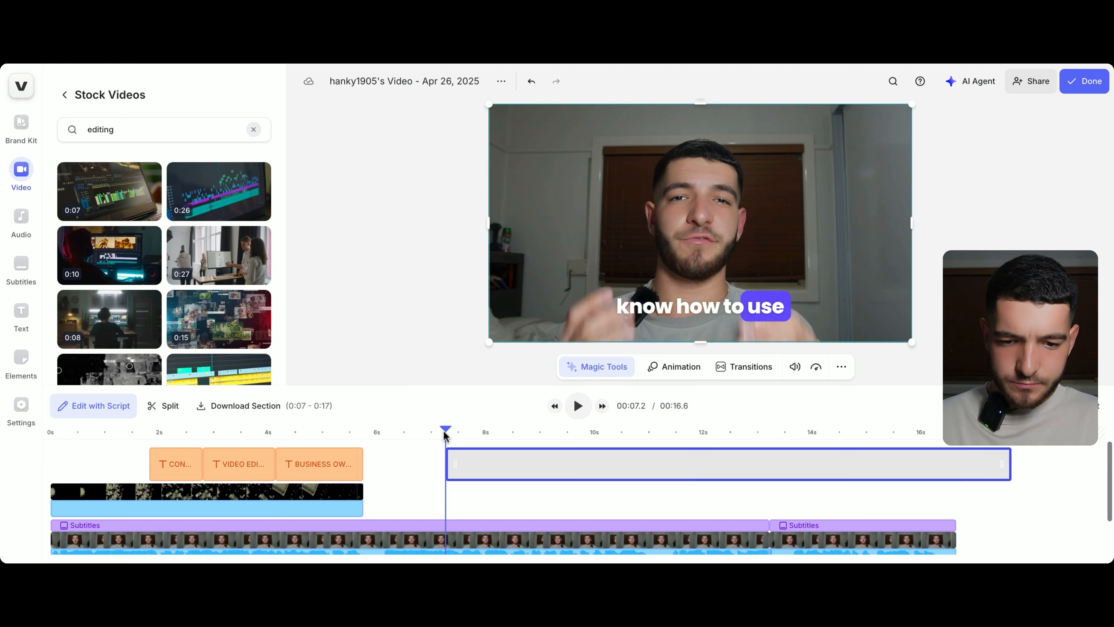
Step: Play the video from 7.1 s and trim the end of the stock editing clip back to 11.1 s
click(437, 433)
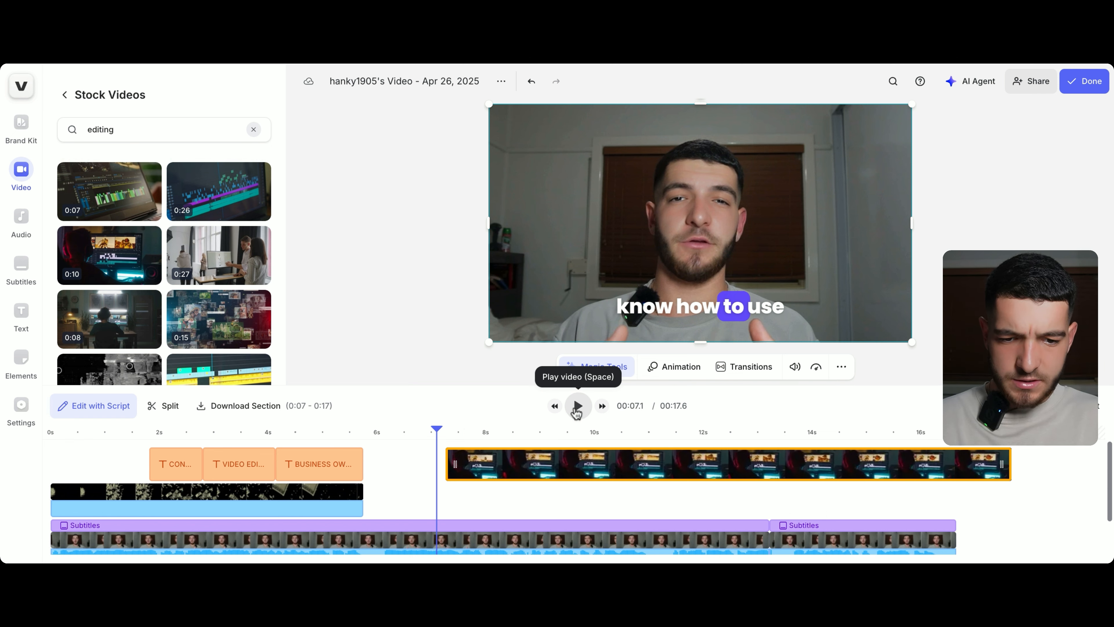
click(577, 406)
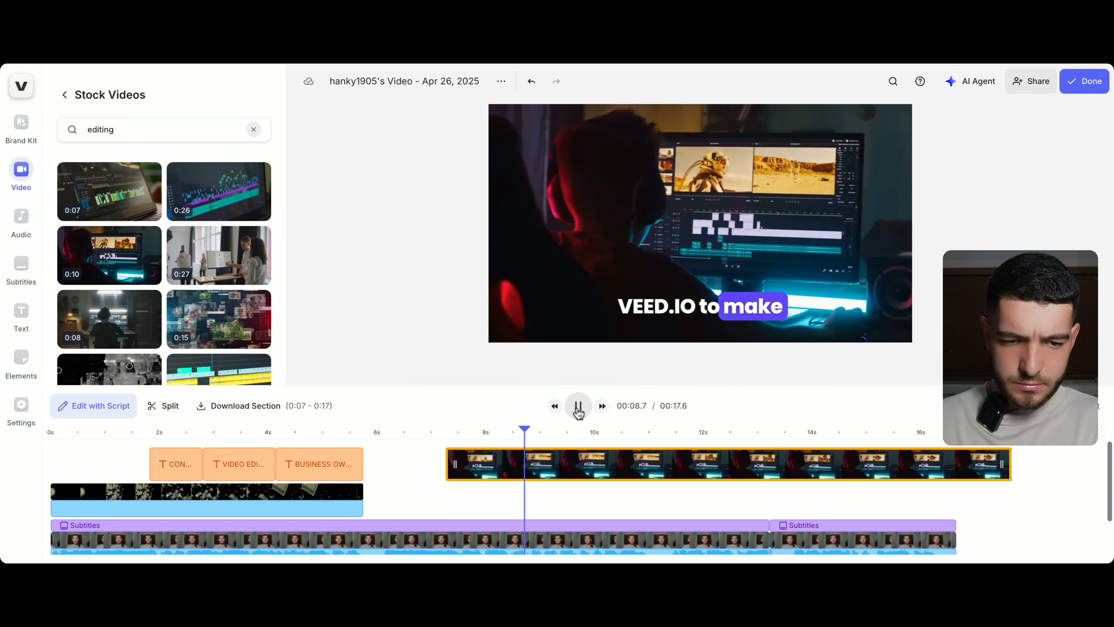
click(978, 473)
drag(1004, 460, 656, 462)
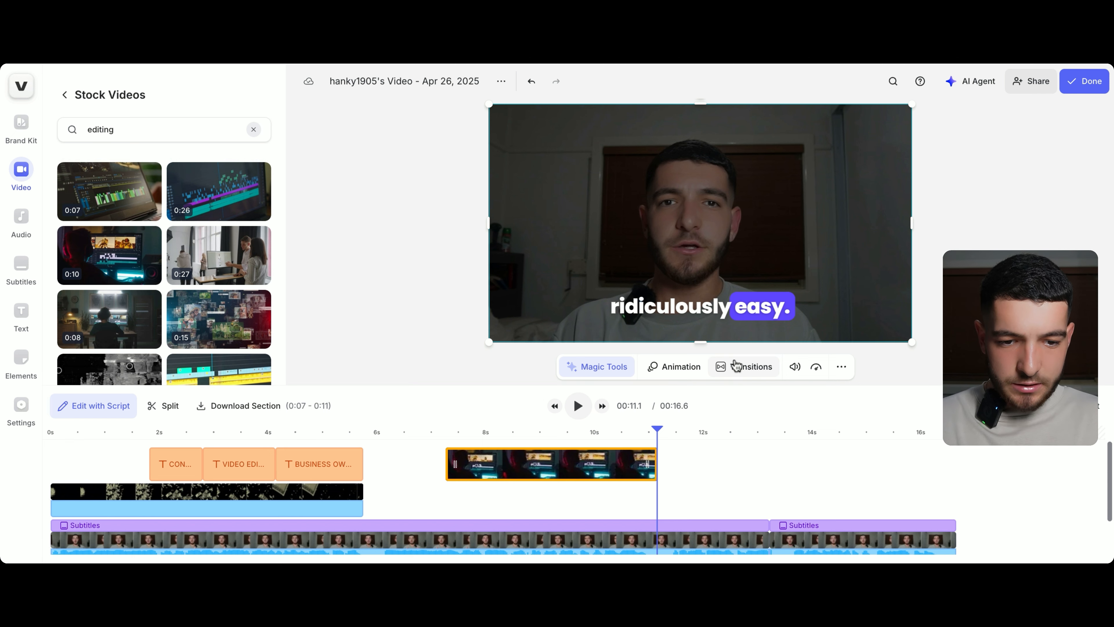
Step: Add a Fade to Black transition at the end of the stock editing clip and play the section from 9.9 s
click(742, 372)
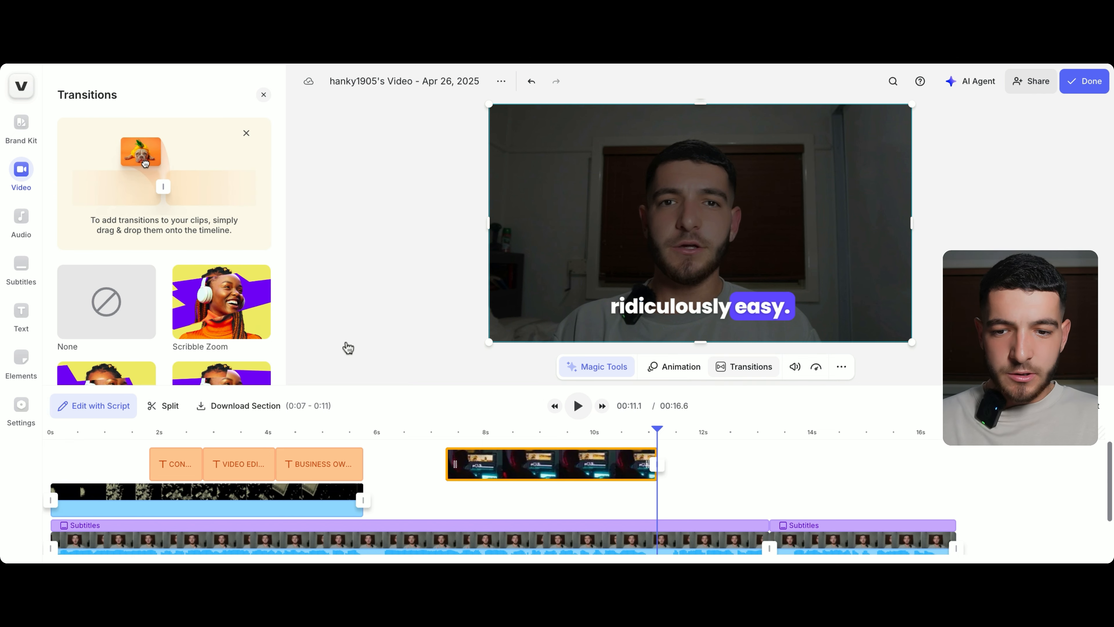
scroll(438, 461, down, 1)
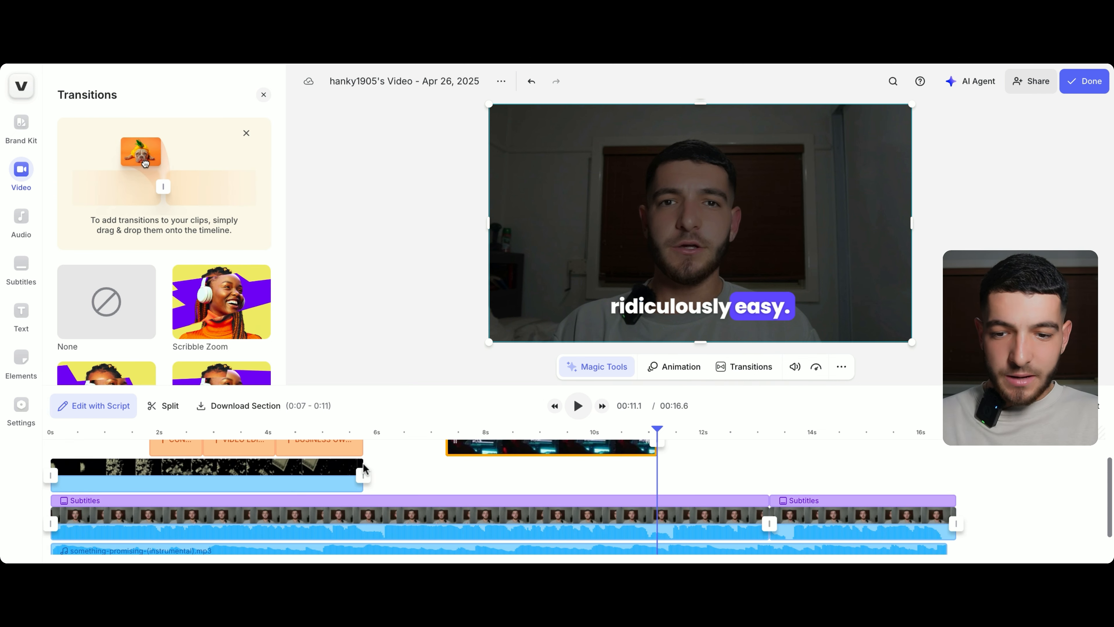
scroll(228, 325, down, 5)
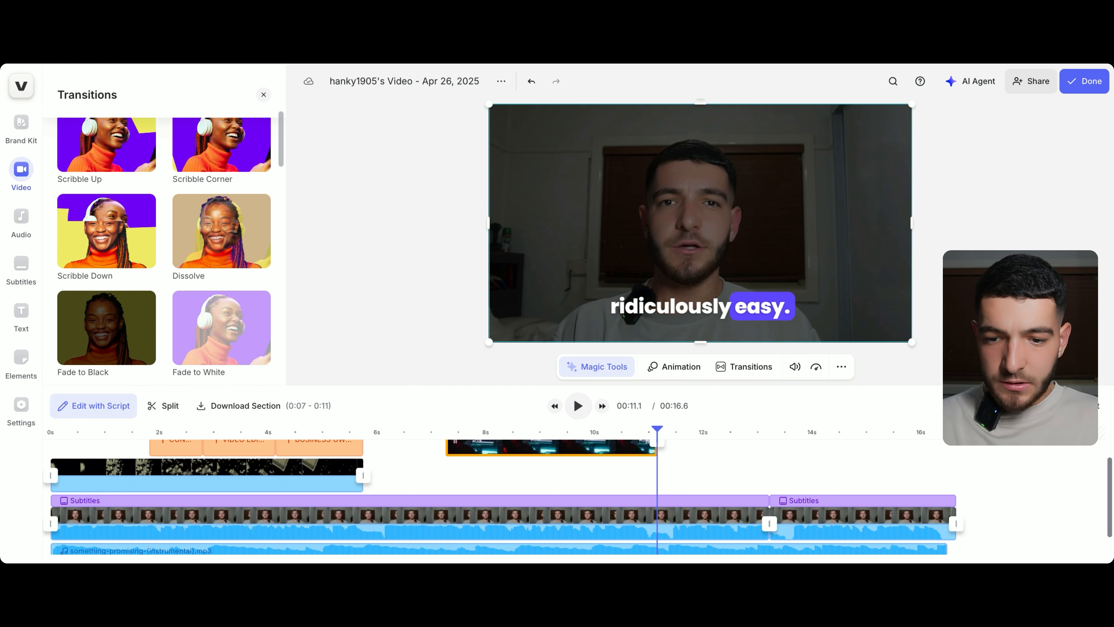
scroll(110, 308, down, 1)
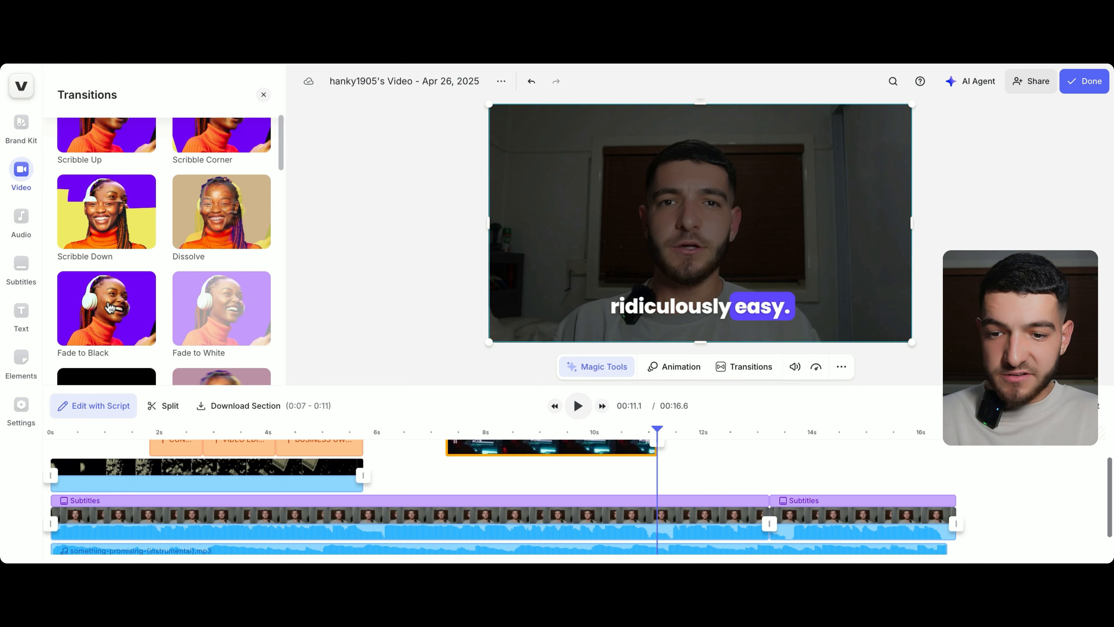
click(110, 307)
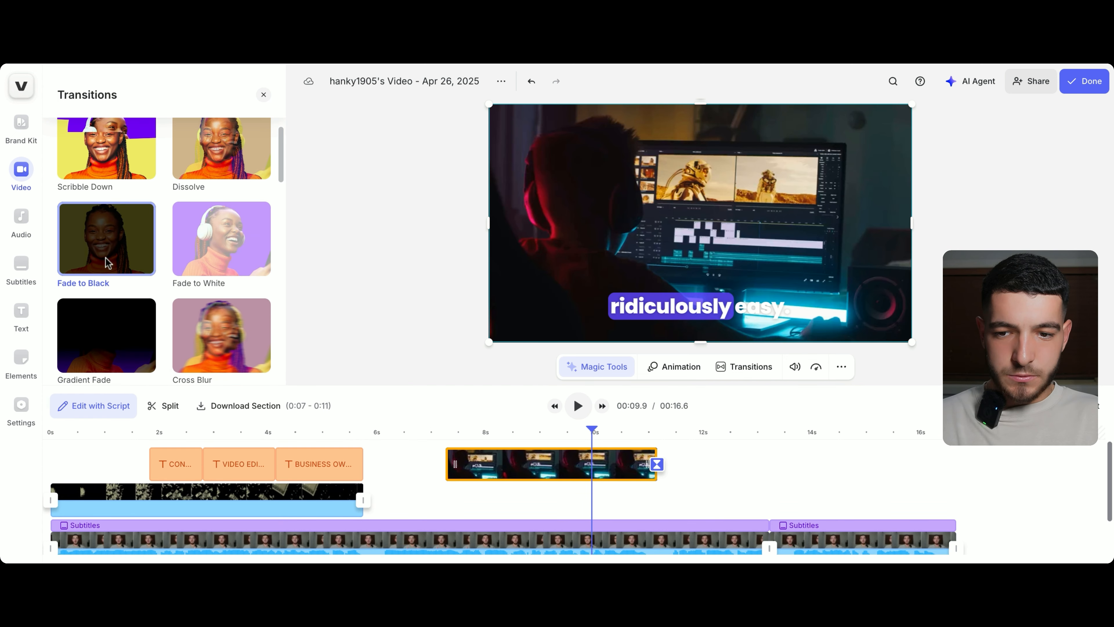
click(578, 405)
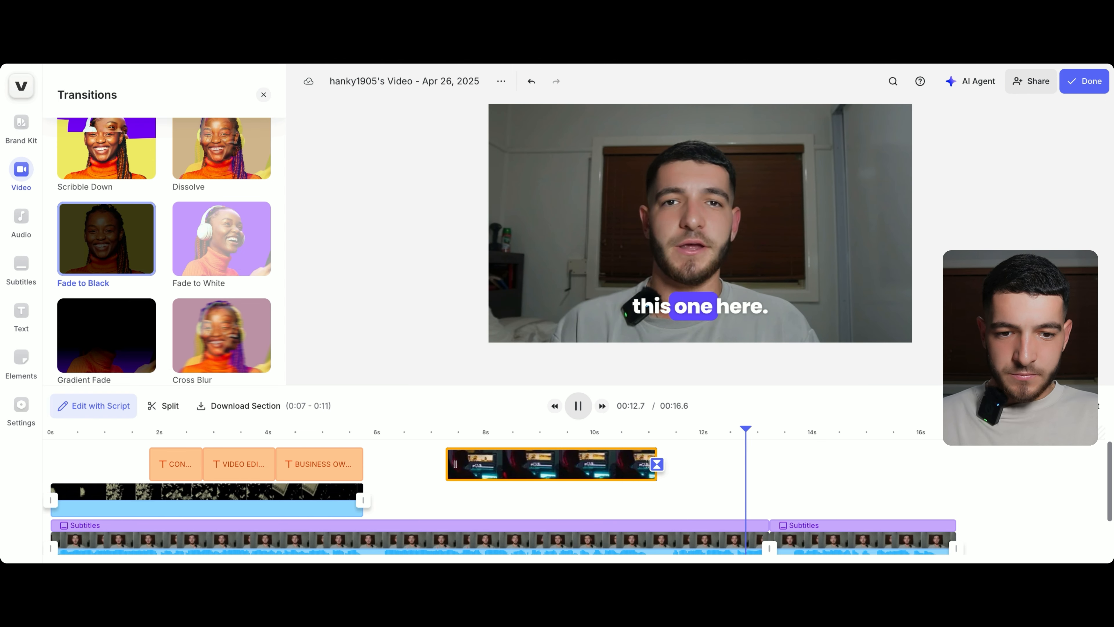
click(578, 406)
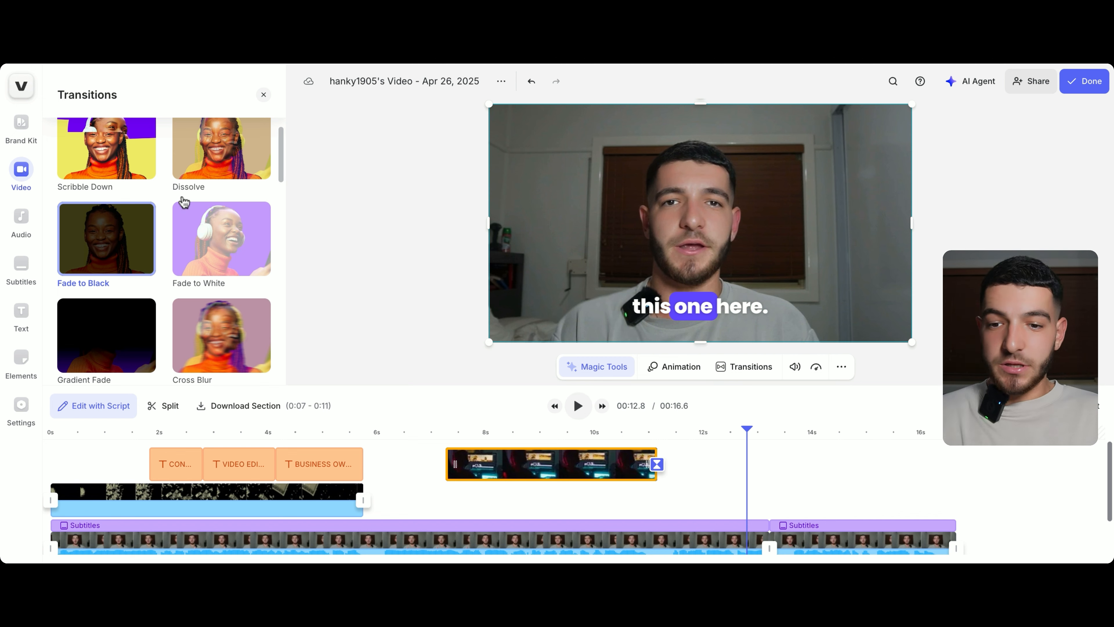
scroll(204, 248, down, 2)
scroll(204, 248, down, 3)
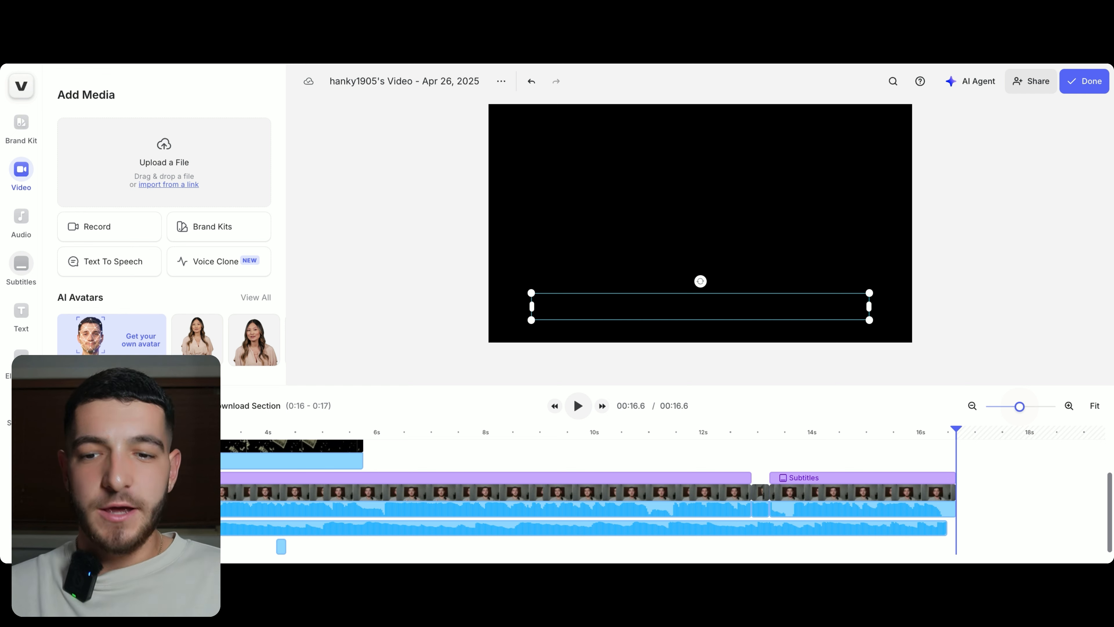
Step: Look over the timeline tracks and browse the Elements library's emoji, shapes, animated stickers, GIFs and drawing tools
scroll(297, 550, up, 1)
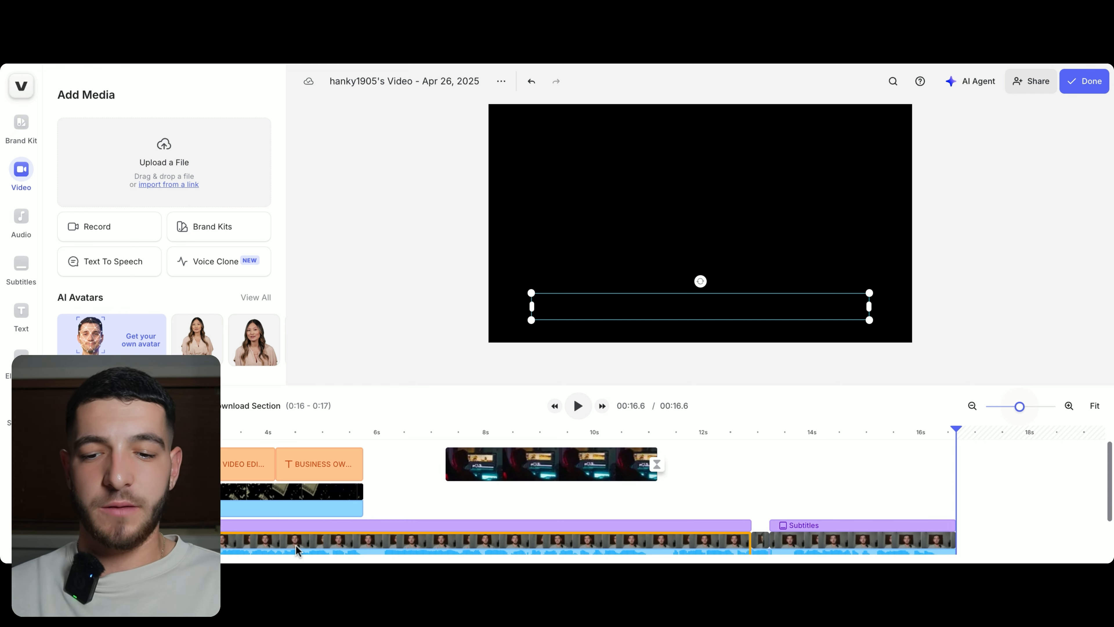
scroll(434, 485, down, 1)
scroll(433, 485, up, 1)
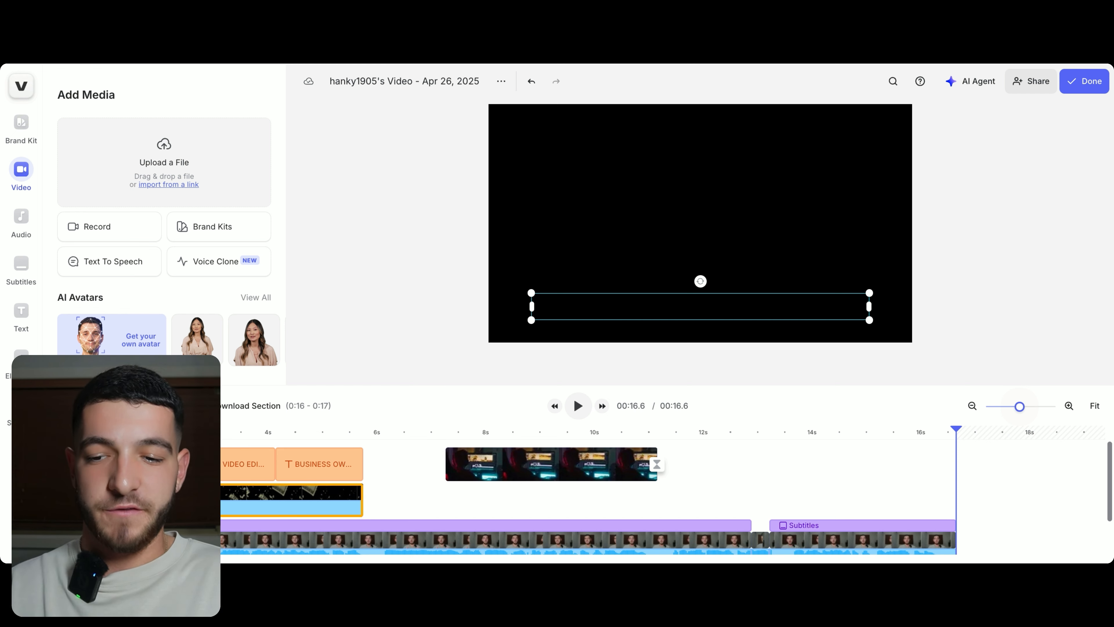
click(14, 356)
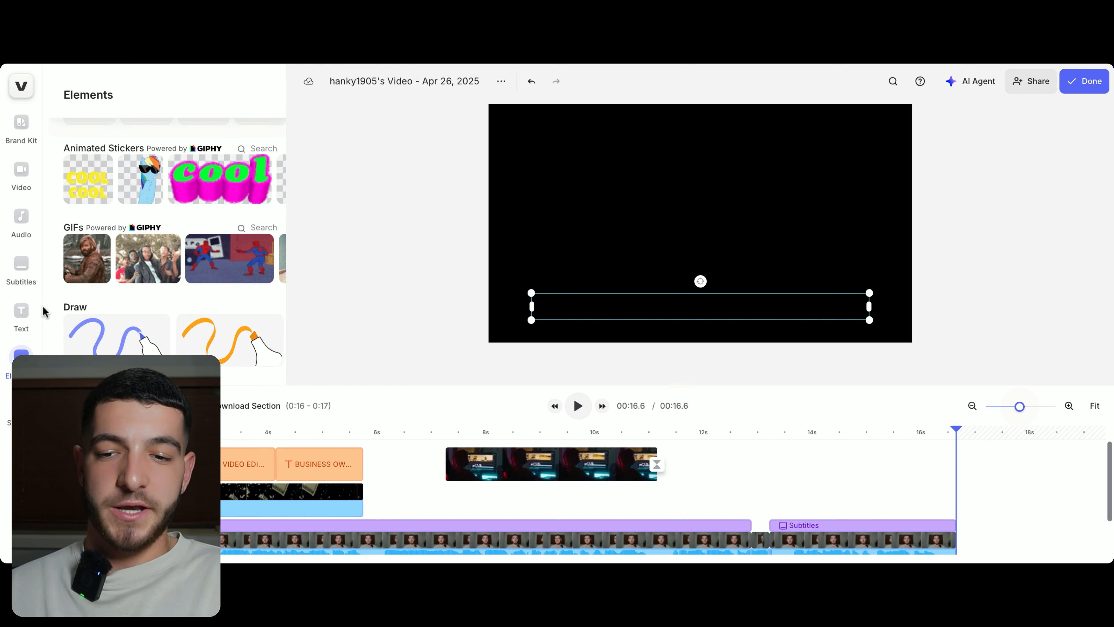
scroll(113, 237, up, 8)
scroll(113, 237, down, 2)
scroll(113, 237, down, 6)
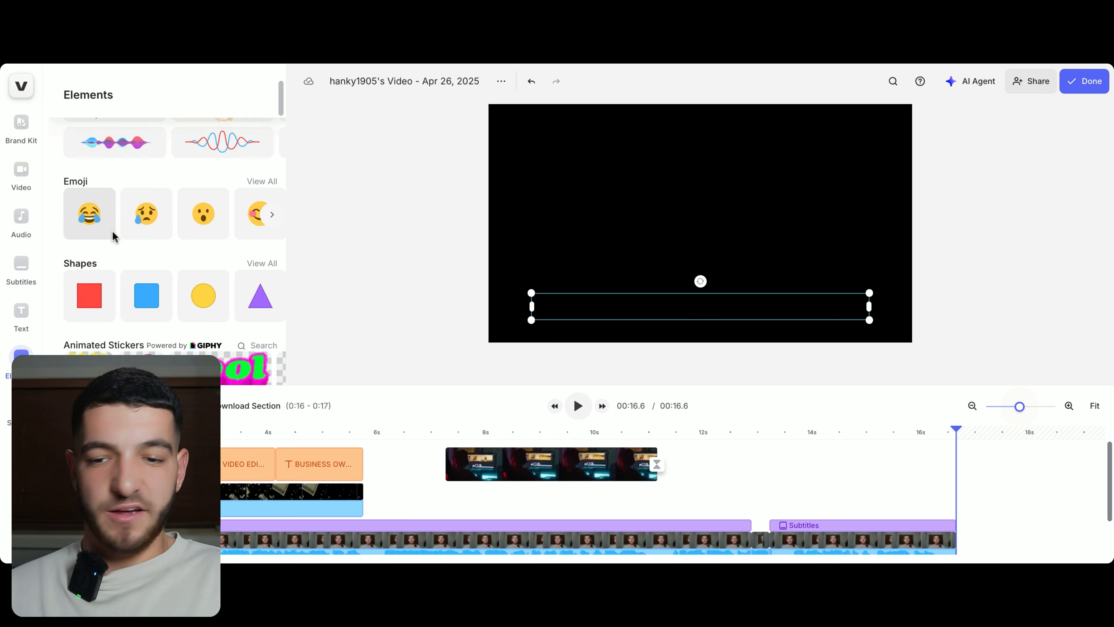
scroll(175, 249, down, 3)
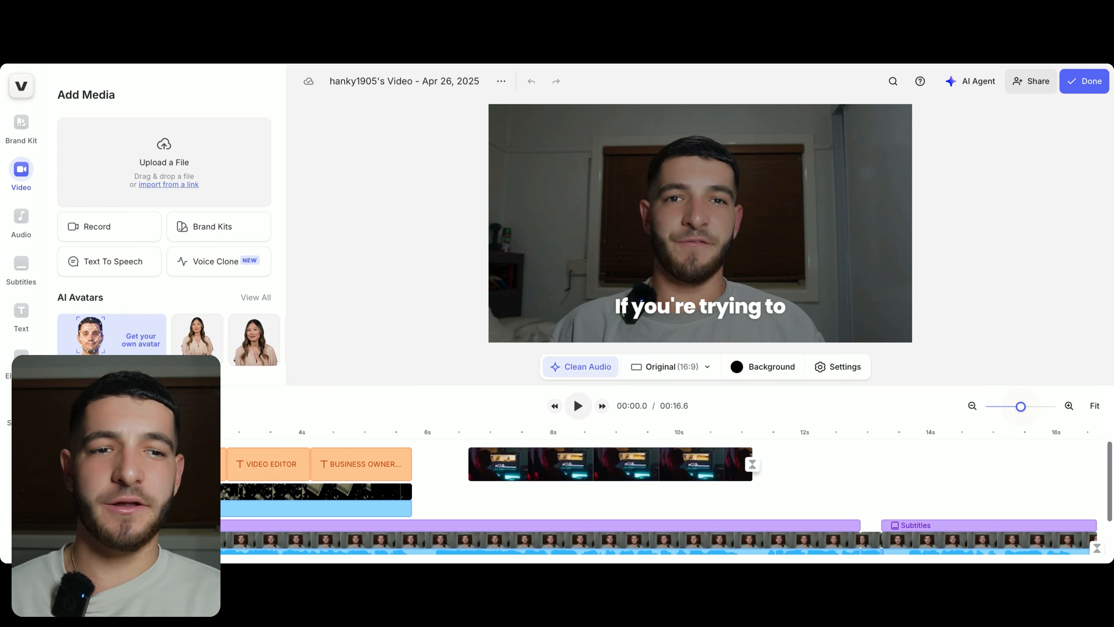
Step: Review the export quality options and export the video in Youtube 4K quality with Burn Subtitles enabled
click(1088, 85)
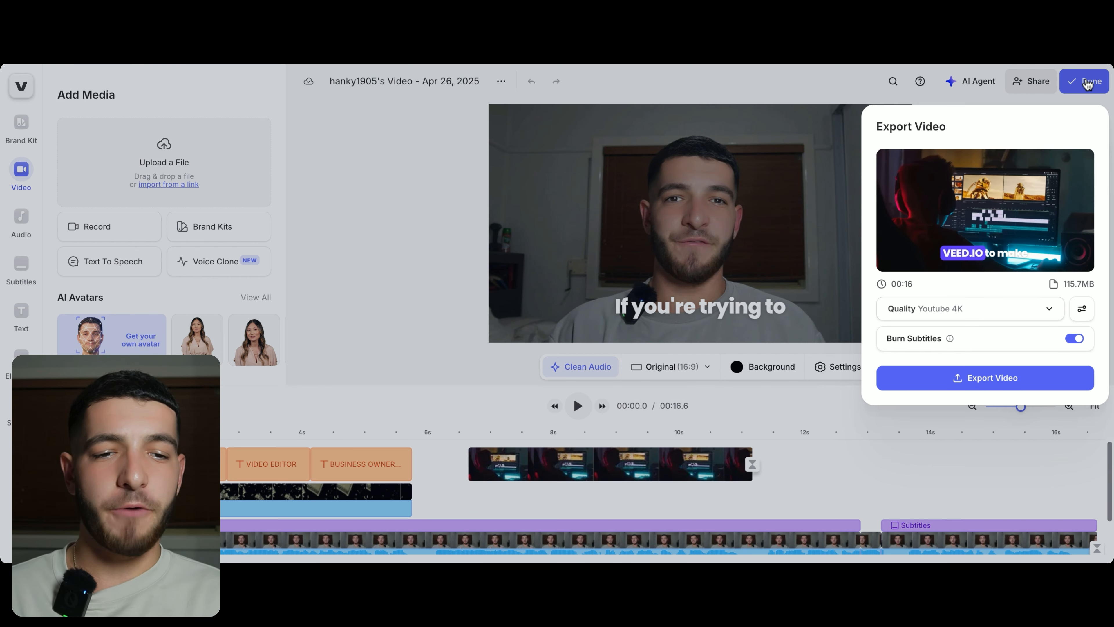
click(944, 309)
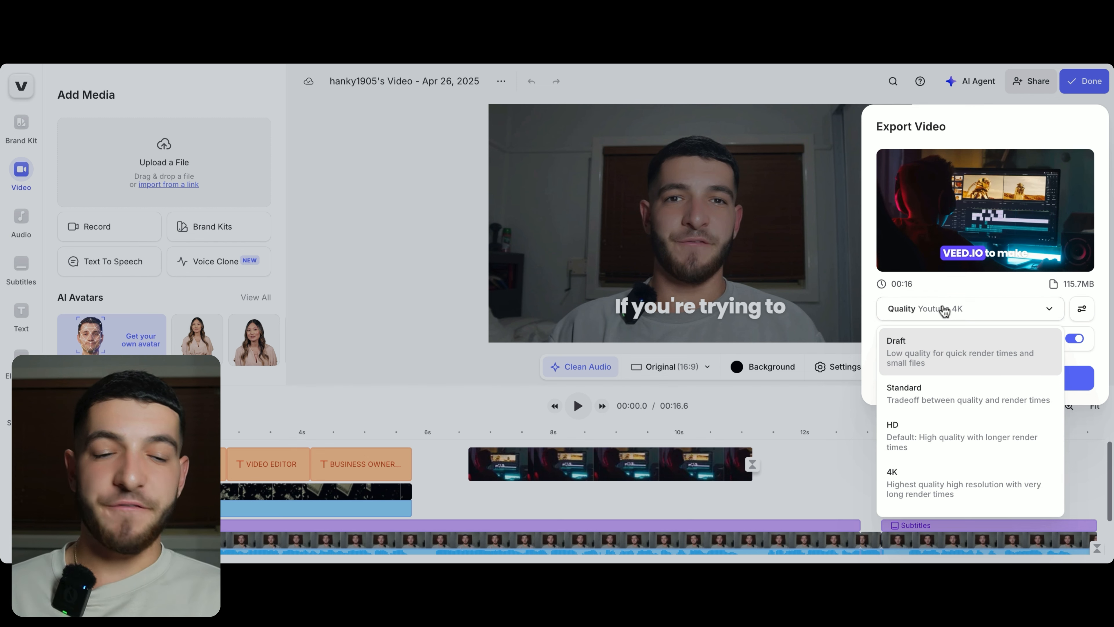
click(945, 309)
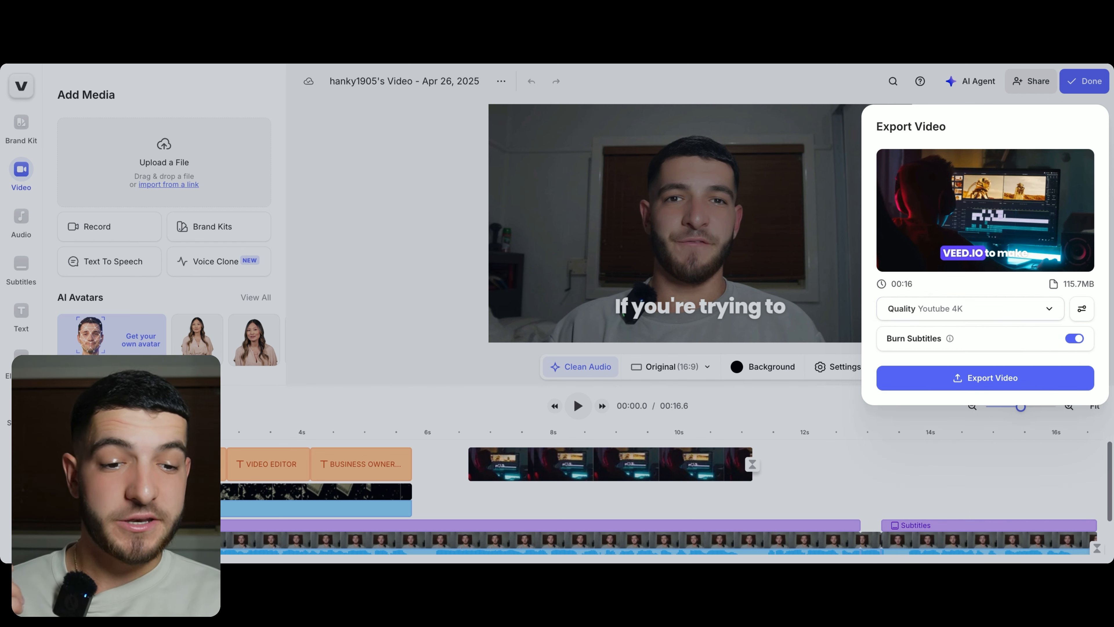
click(944, 309)
click(944, 310)
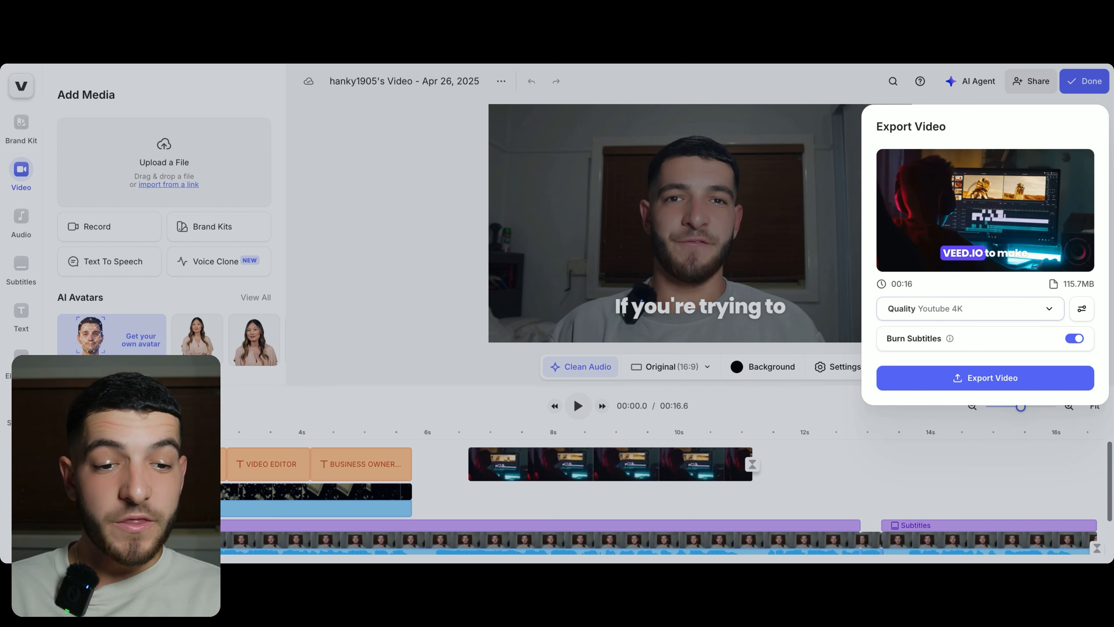
click(945, 309)
scroll(927, 363, down, 2)
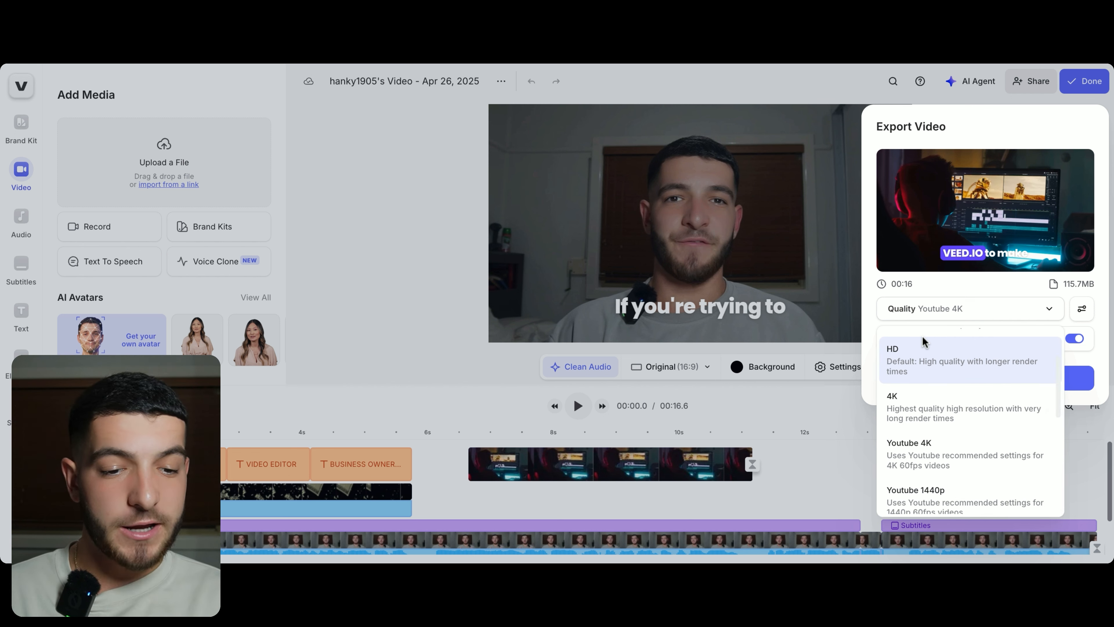
scroll(927, 363, down, 1)
scroll(926, 377, down, 5)
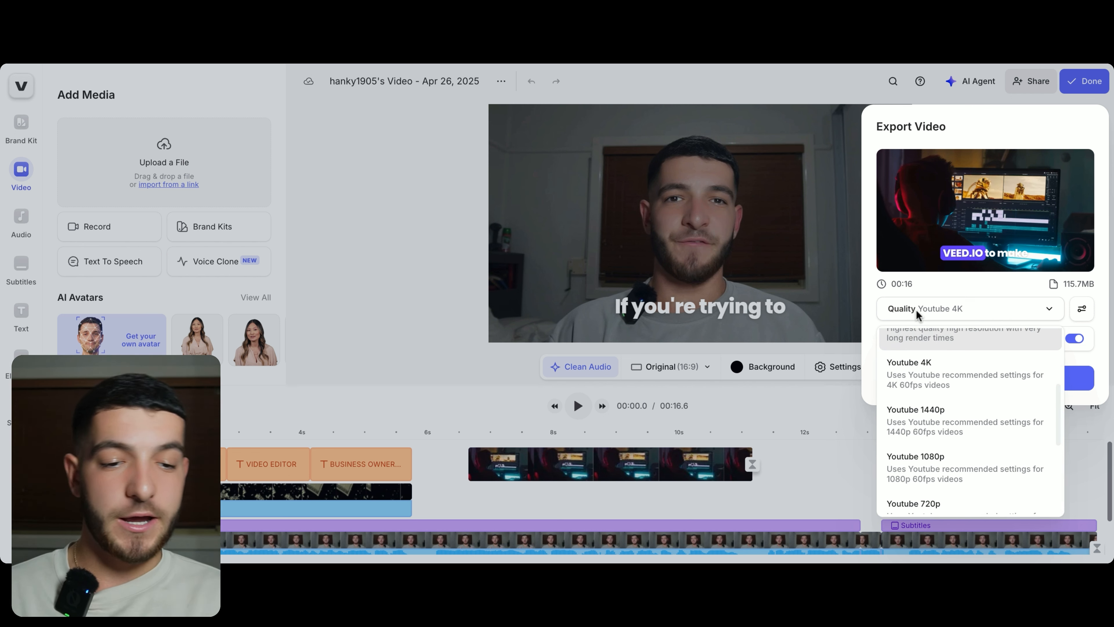
scroll(928, 406, up, 5)
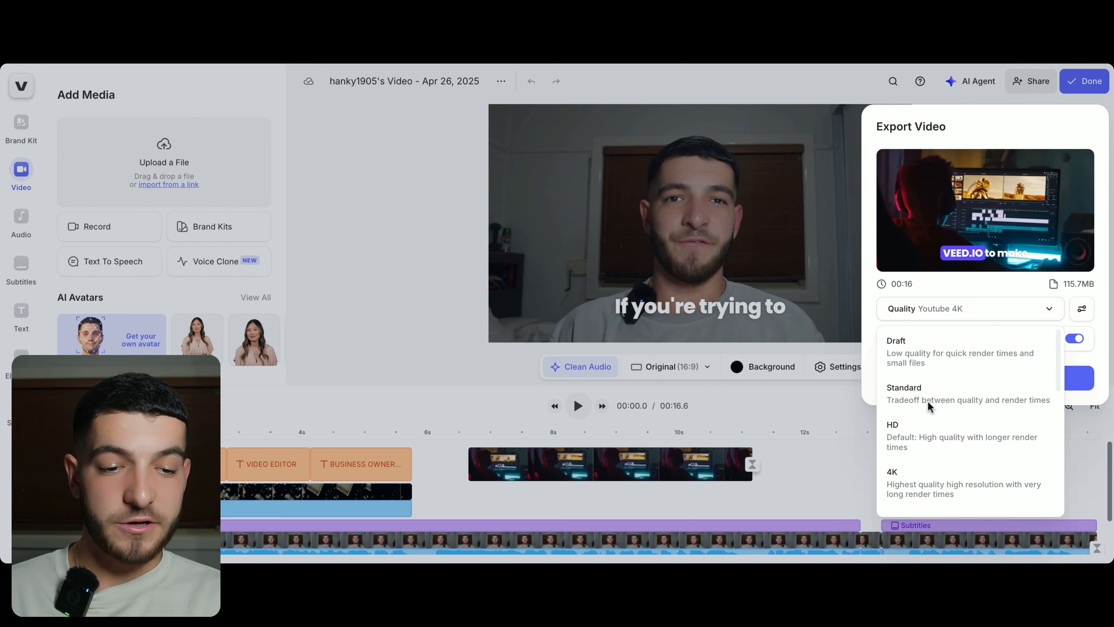
click(926, 314)
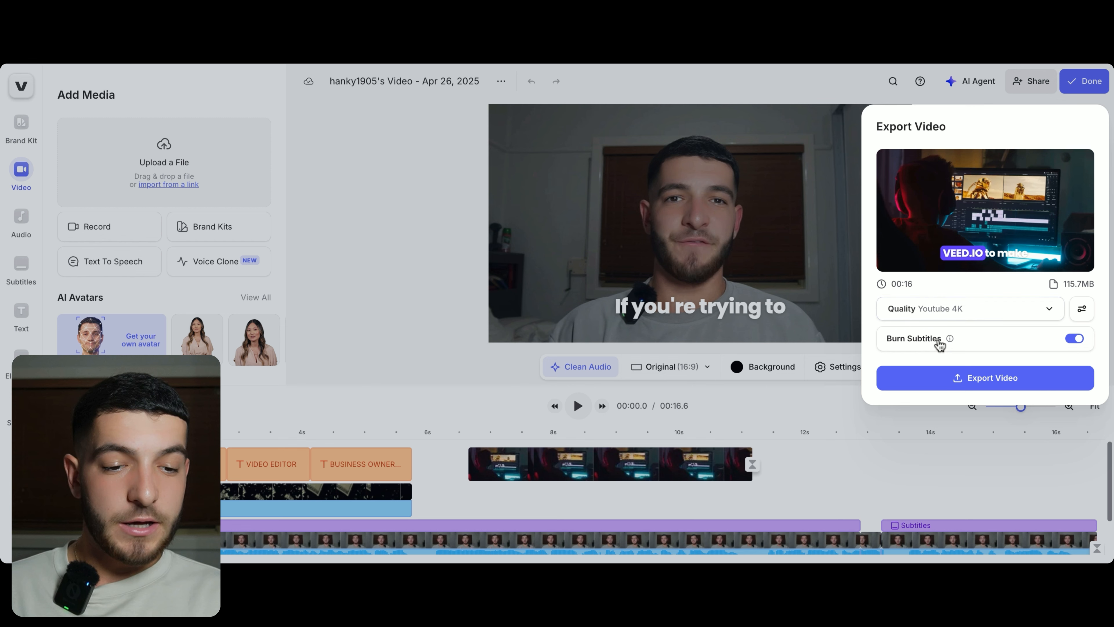
click(958, 379)
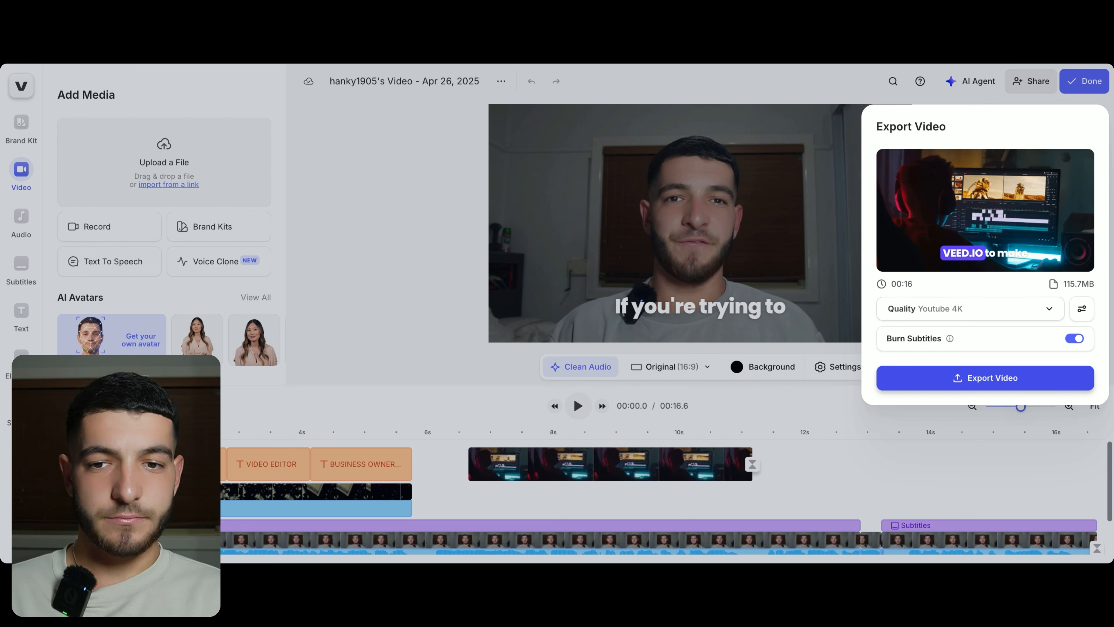